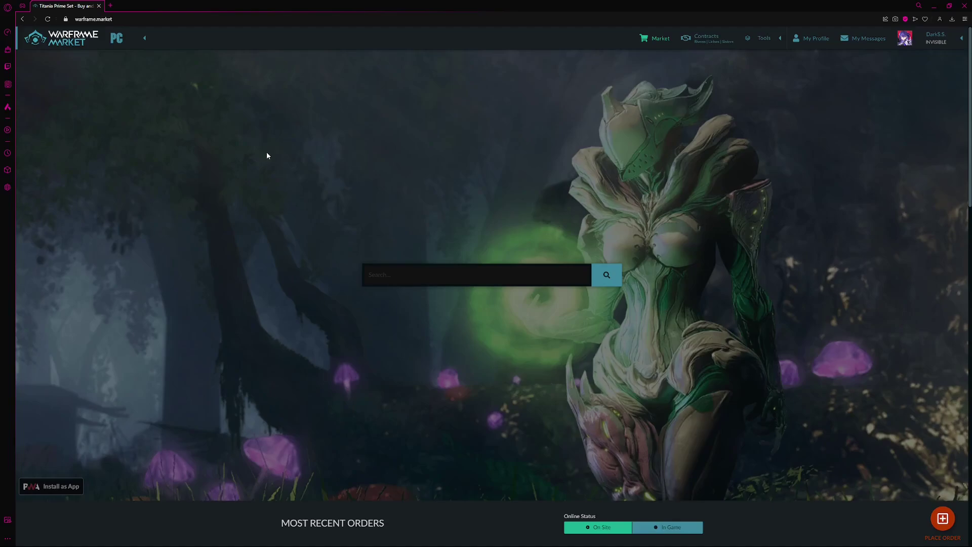
{"action": "scroll", "coordinate": [592, 319], "scroll_direction": "down", "scroll_amount": 2}
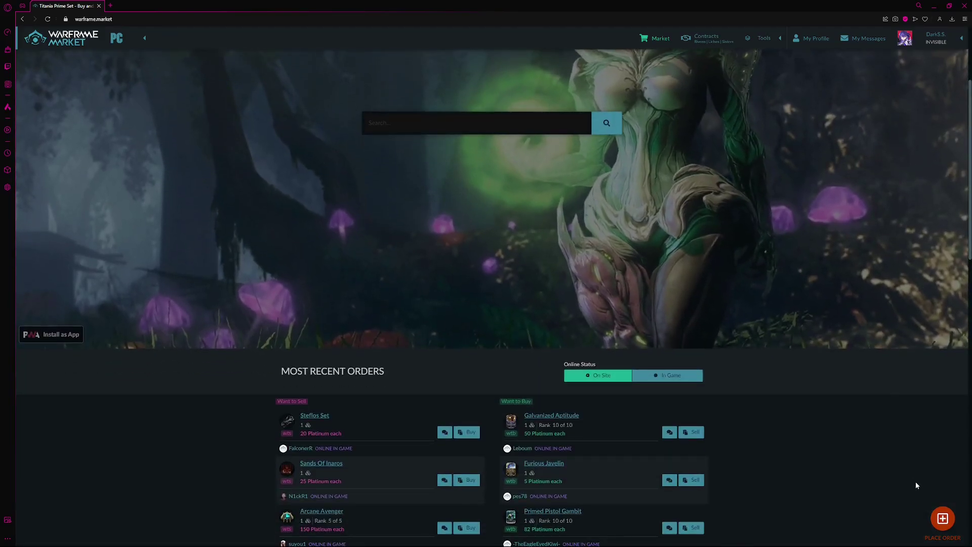
{"action": "scroll", "coordinate": [322, 301], "scroll_direction": "down", "scroll_amount": 2}
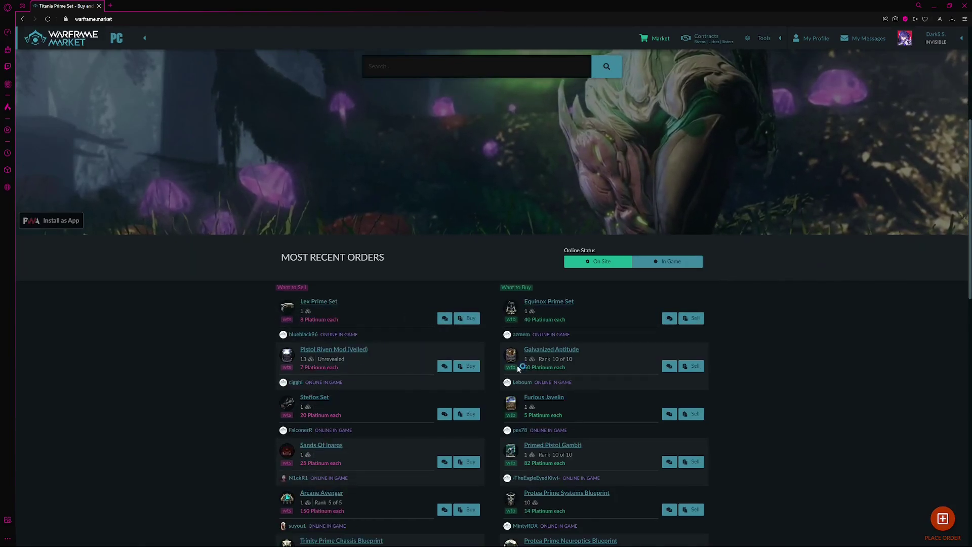
{"action": "scroll", "coordinate": [813, 371], "scroll_direction": "up", "scroll_amount": 2}
{"action": "scroll", "coordinate": [813, 371], "scroll_direction": "down", "scroll_amount": 3}
{"action": "scroll", "coordinate": [797, 386], "scroll_direction": "up", "scroll_amount": 4}
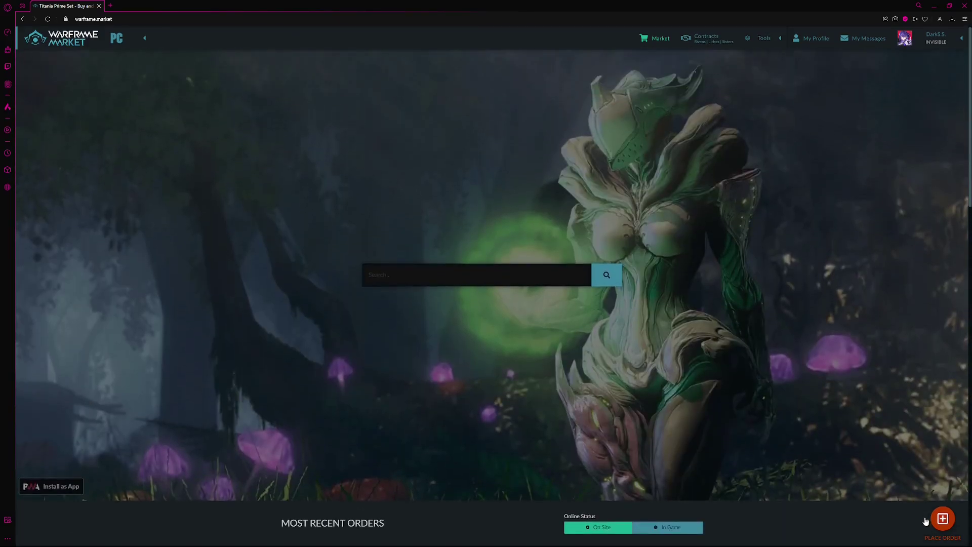
Step: Start a new Titania Prime Set order, adjusting its item name, visibility and quantity
{"action": "left_click", "coordinate": [940, 521]}
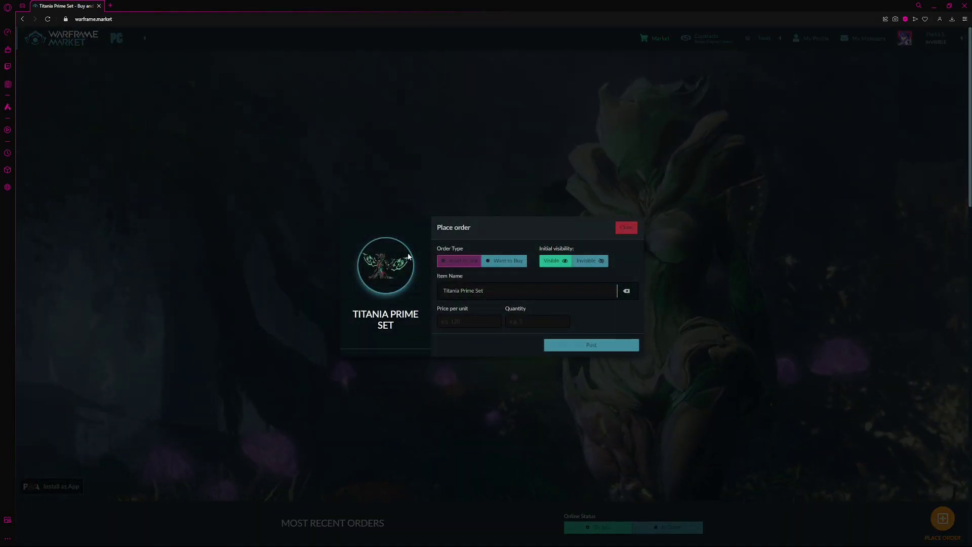
{"action": "left_click", "coordinate": [545, 294]}
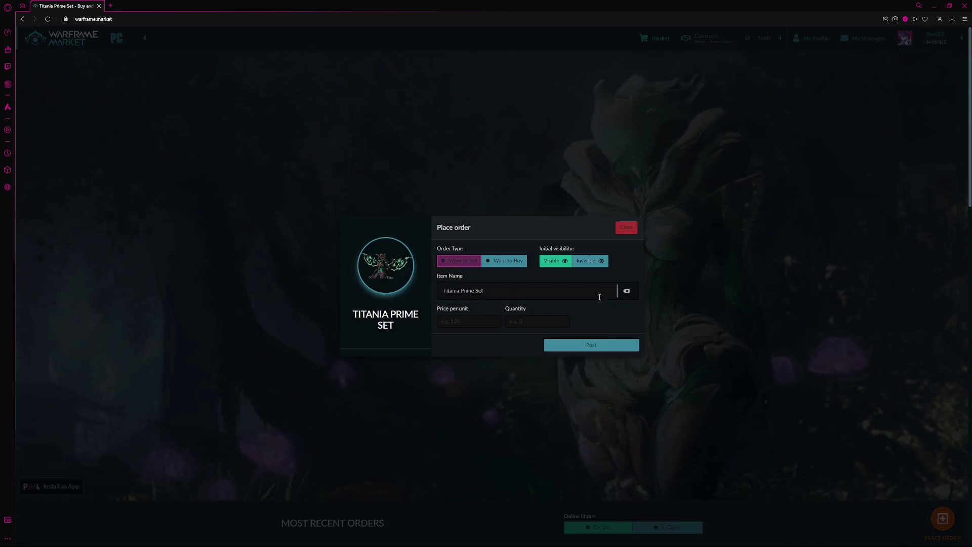
{"action": "left_click", "coordinate": [585, 264]}
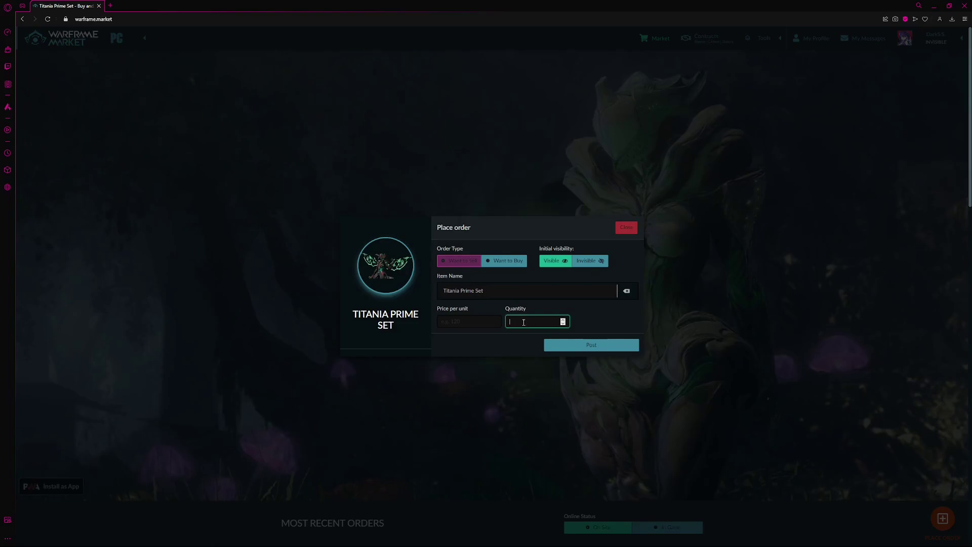
{"action": "left_click", "coordinate": [634, 227]}
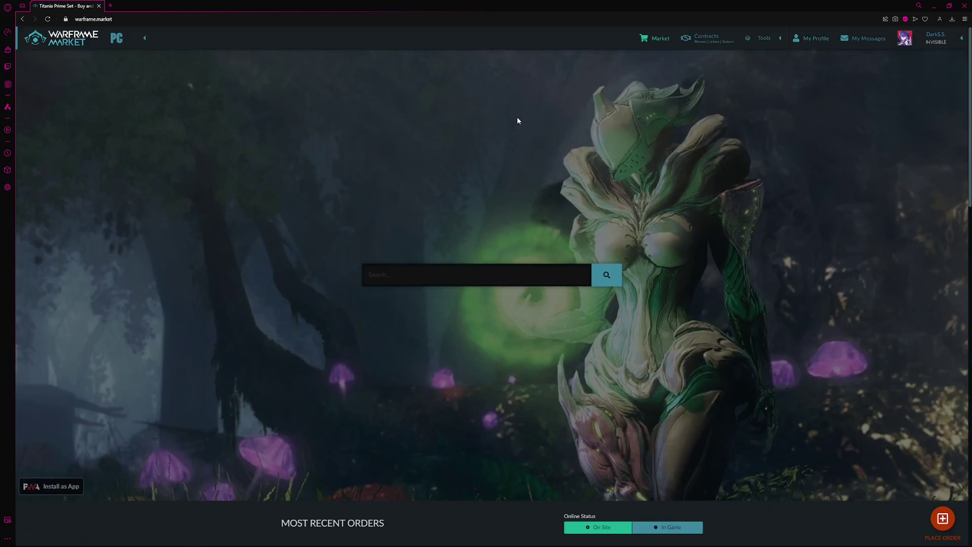
{"action": "scroll", "coordinate": [455, 129], "scroll_direction": "down", "scroll_amount": 1}
{"action": "scroll", "coordinate": [319, 228], "scroll_direction": "down", "scroll_amount": 3}
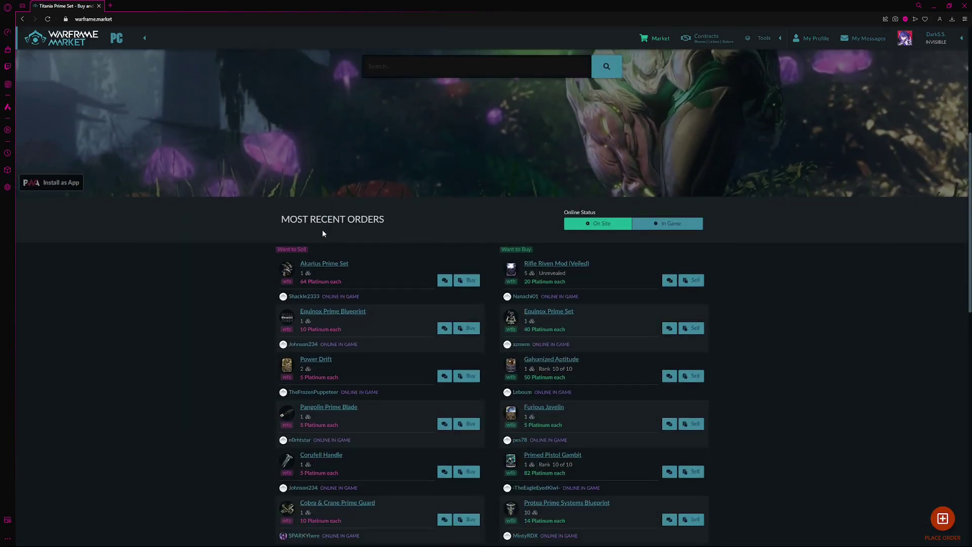
{"action": "scroll", "coordinate": [234, 210], "scroll_direction": "down", "scroll_amount": 2}
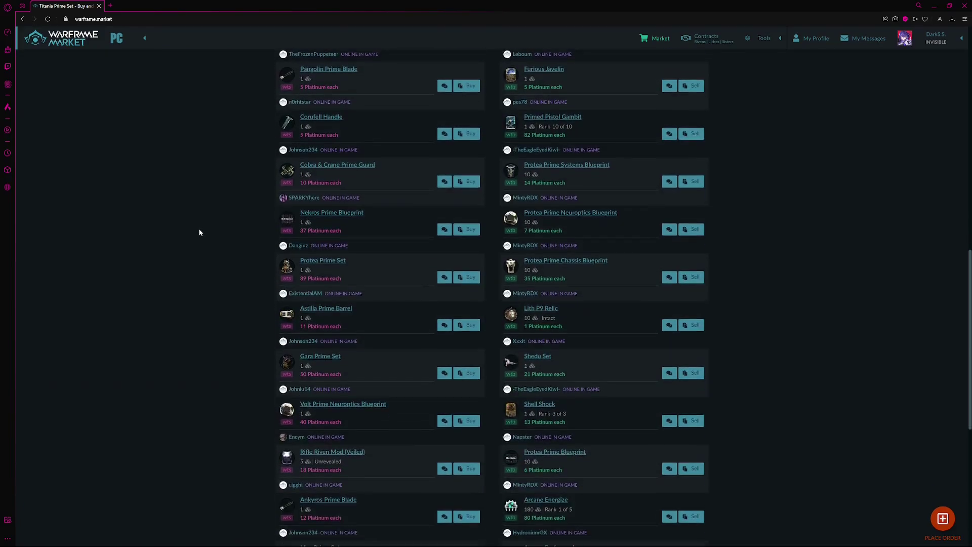
{"action": "scroll", "coordinate": [257, 278], "scroll_direction": "up", "scroll_amount": 3}
{"action": "scroll", "coordinate": [279, 317], "scroll_direction": "up", "scroll_amount": 3}
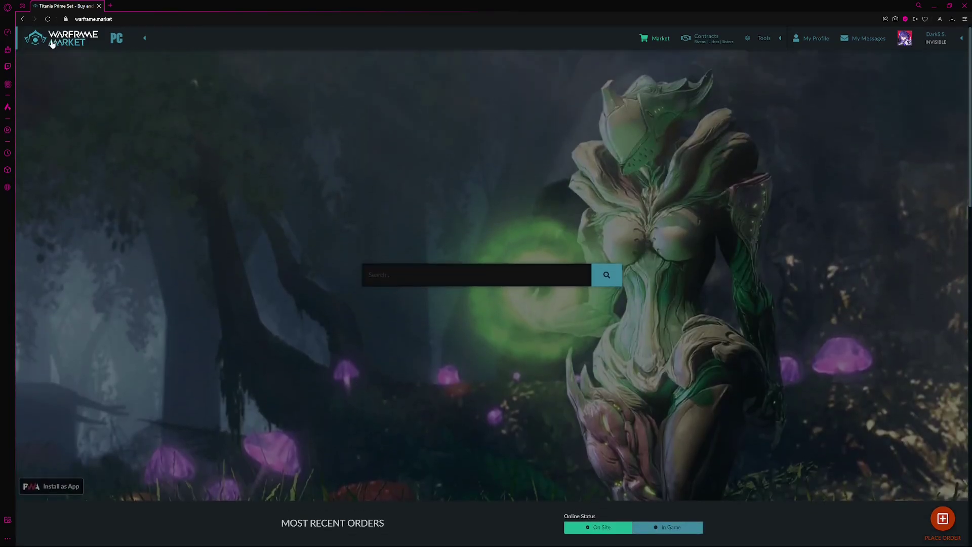
Step: Search 'tit', open Titania Prime Set, and view Blueprint, Chassis and Neuroptics orders
{"action": "left_click", "coordinate": [391, 275]}
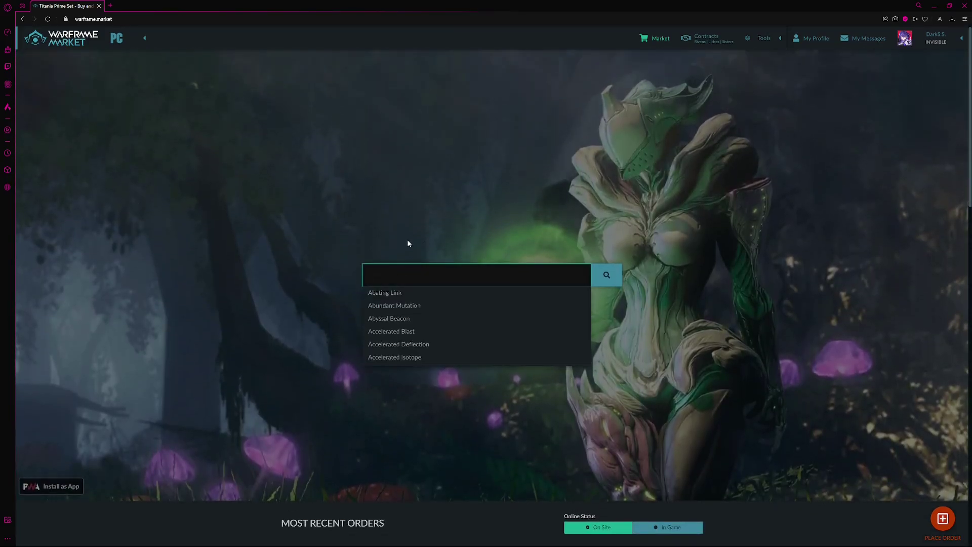
{"action": "type", "text": "tit"}
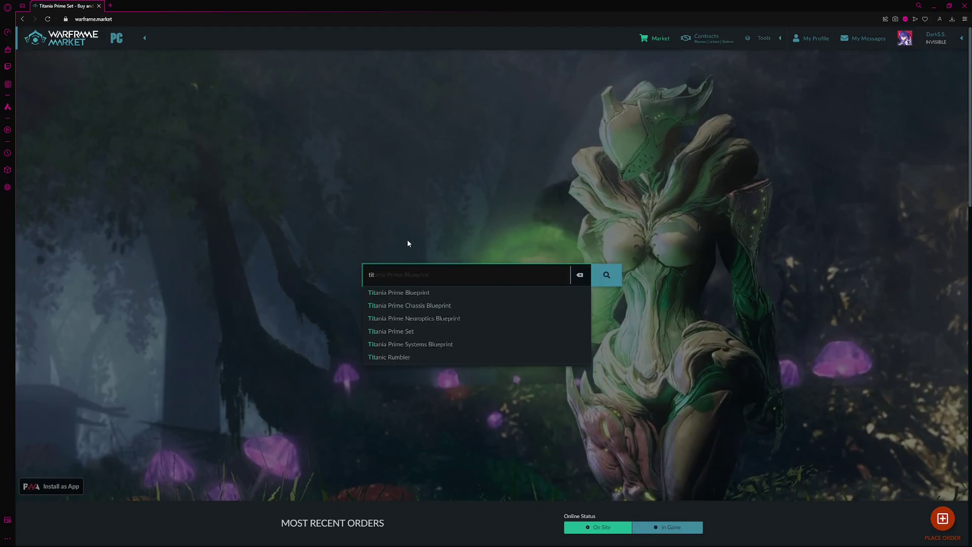
{"action": "left_click", "coordinate": [399, 332]}
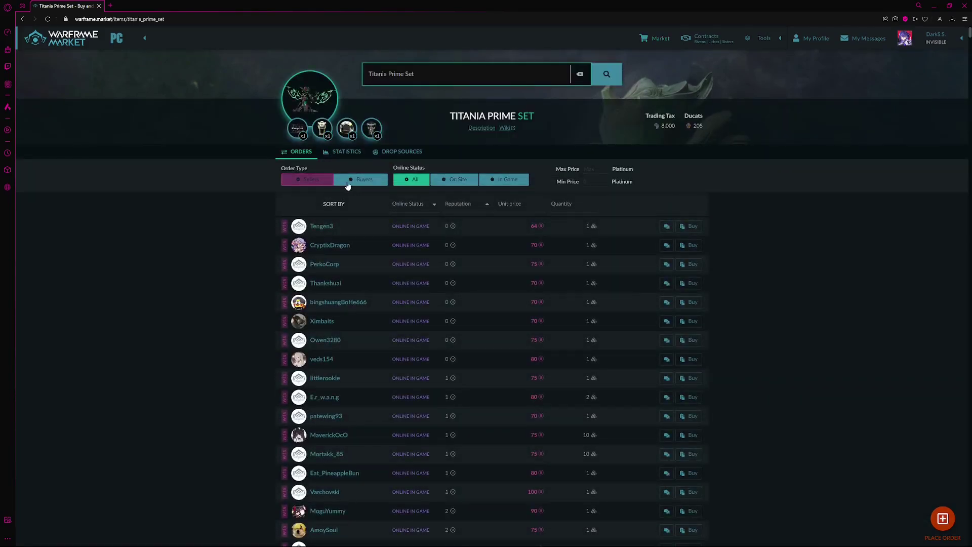
{"action": "left_click", "coordinate": [301, 131]}
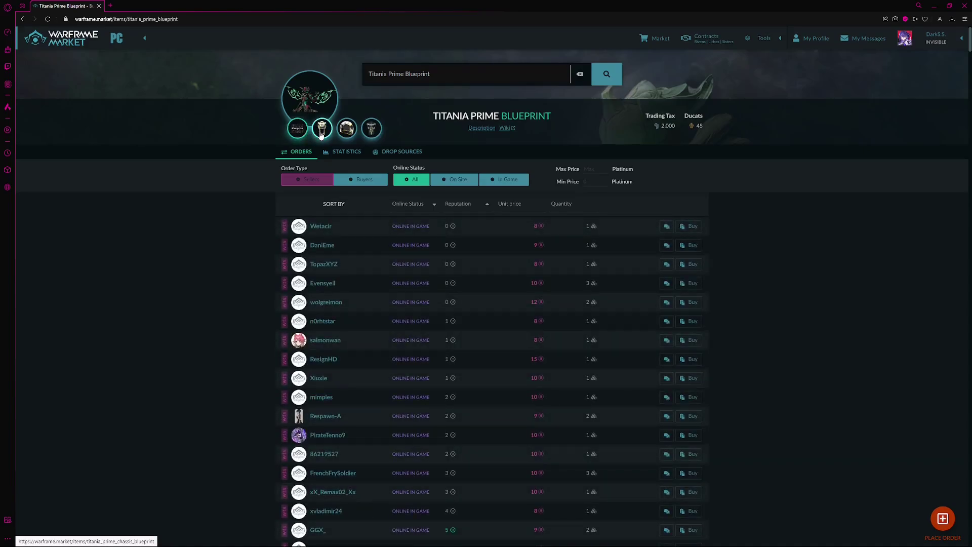
{"action": "left_click", "coordinate": [321, 131]}
{"action": "left_click", "coordinate": [345, 131]}
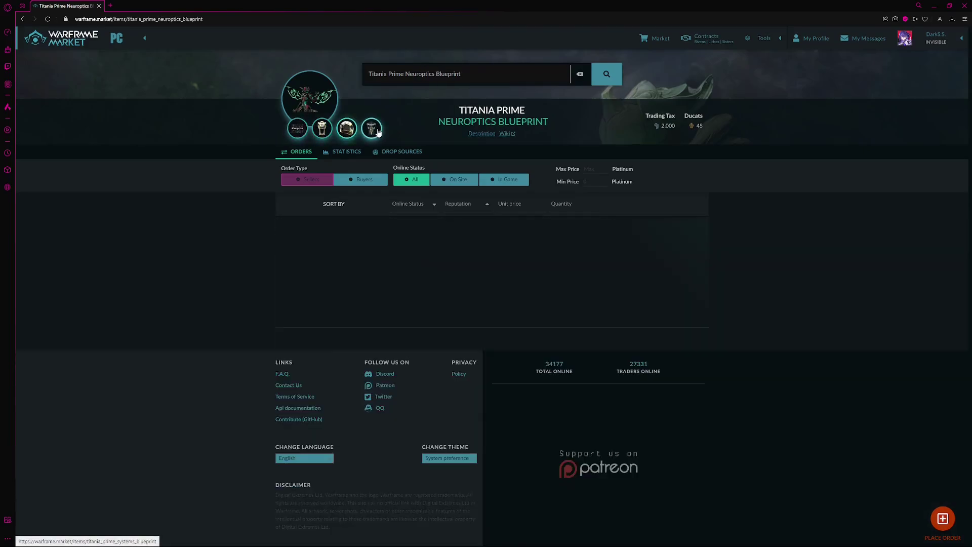
Step: Revisit the Blueprint, Chassis and Neuroptics orders, finishing on the Systems Blueprint
{"action": "left_click", "coordinate": [298, 129]}
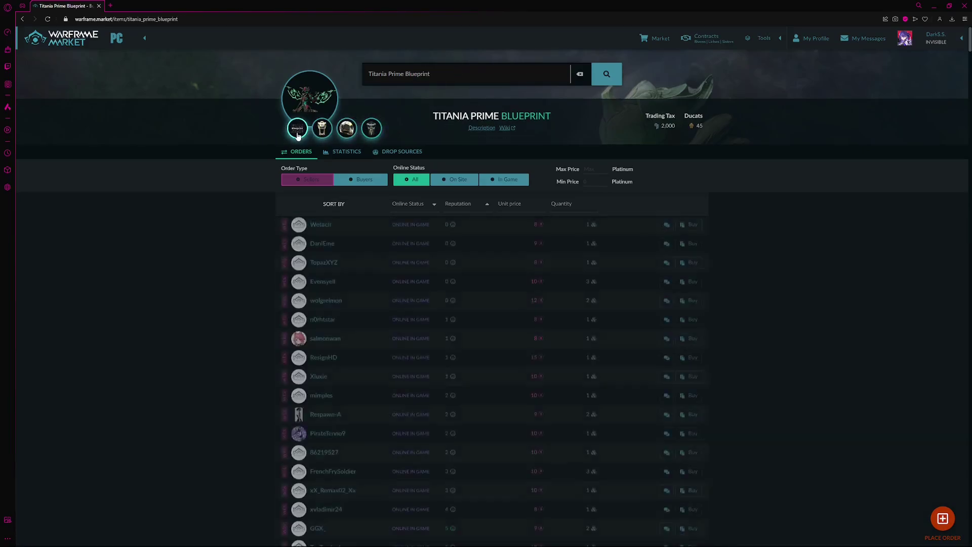
{"action": "left_click", "coordinate": [322, 129]}
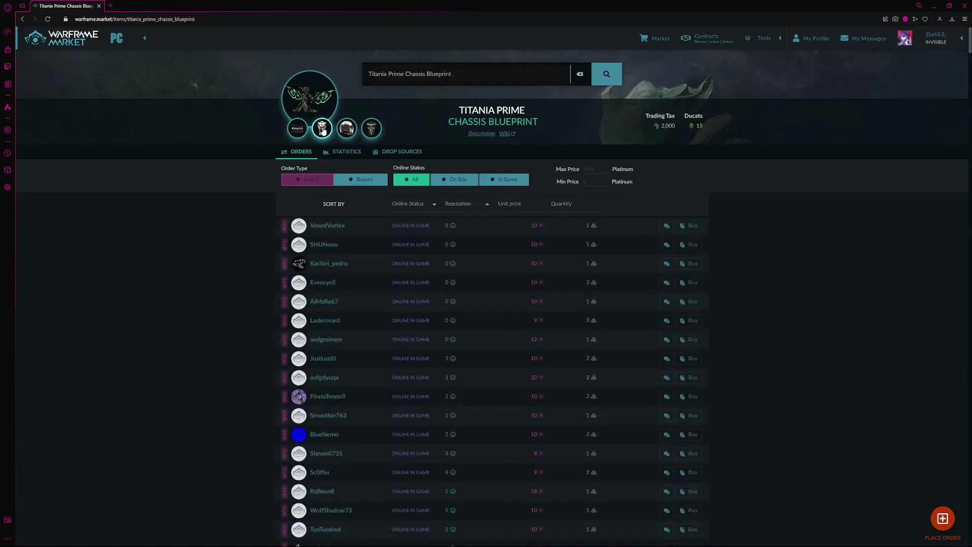
{"action": "left_click", "coordinate": [346, 130]}
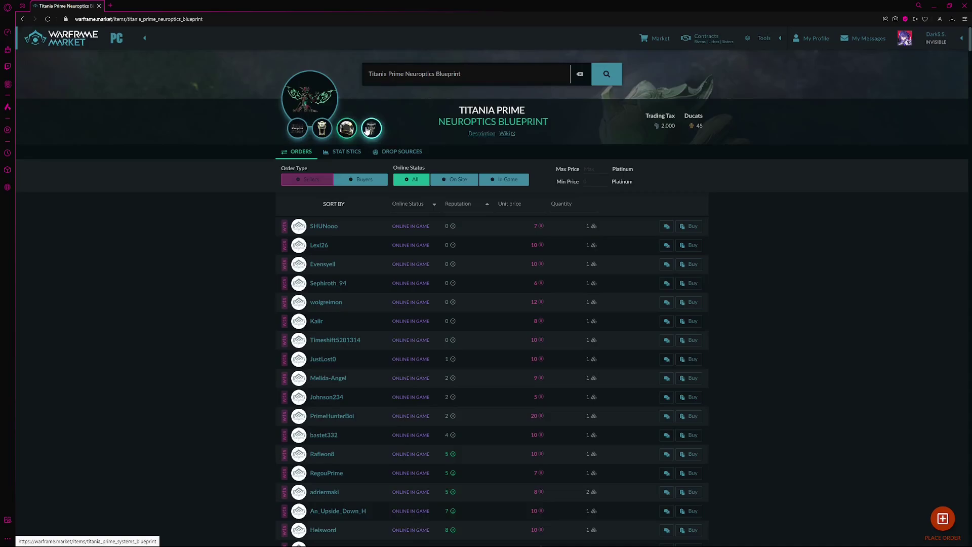
{"action": "left_click", "coordinate": [369, 129]}
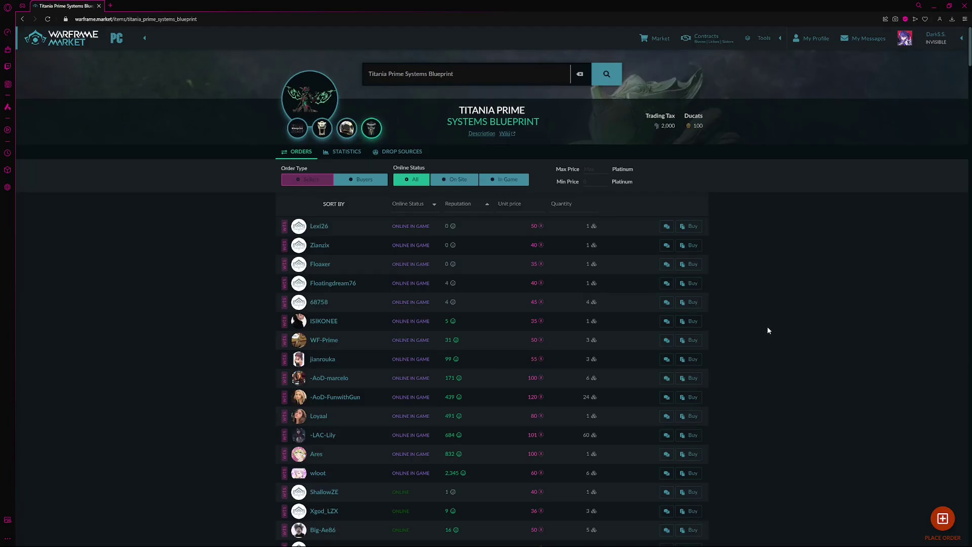
{"action": "scroll", "coordinate": [579, 332], "scroll_direction": "down", "scroll_amount": 2}
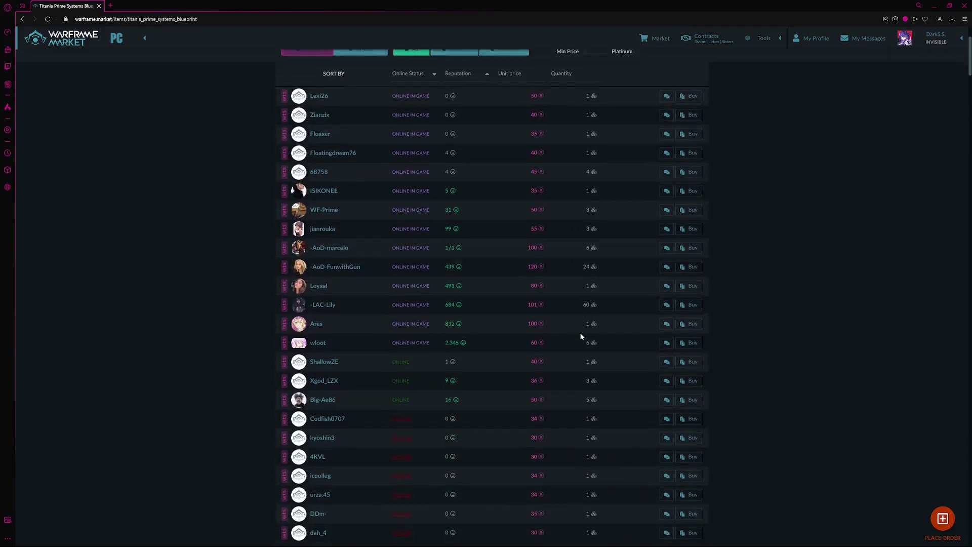
{"action": "scroll", "coordinate": [604, 347], "scroll_direction": "down", "scroll_amount": 1}
{"action": "scroll", "coordinate": [603, 350], "scroll_direction": "up", "scroll_amount": 3}
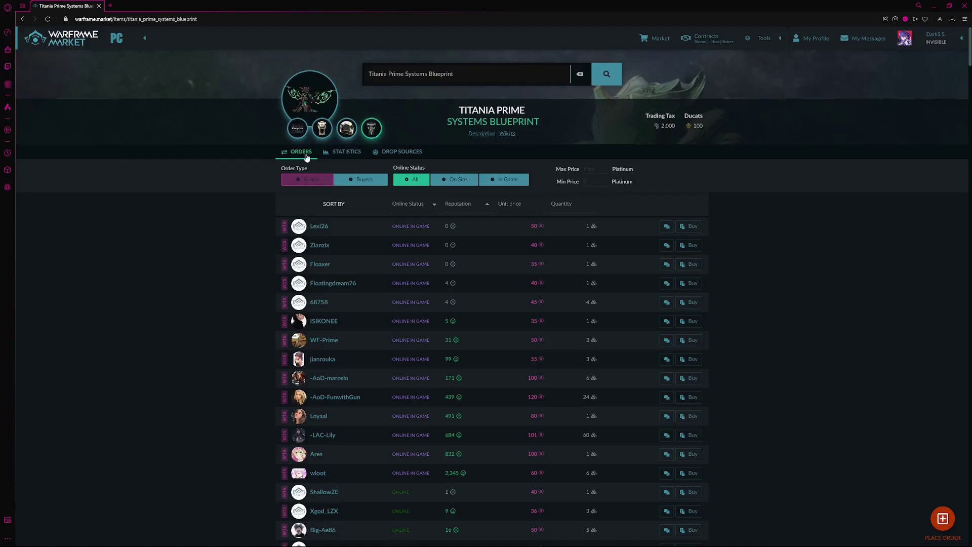
Step: Return to the Titania Prime Set and check the Blueprint and Chassis orders
{"action": "left_click", "coordinate": [304, 100]}
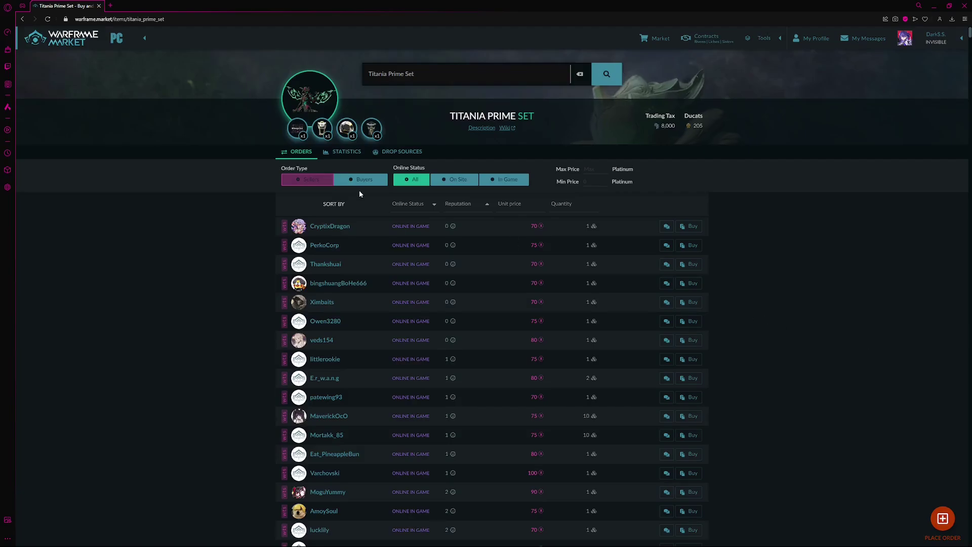
{"action": "left_click", "coordinate": [303, 131]}
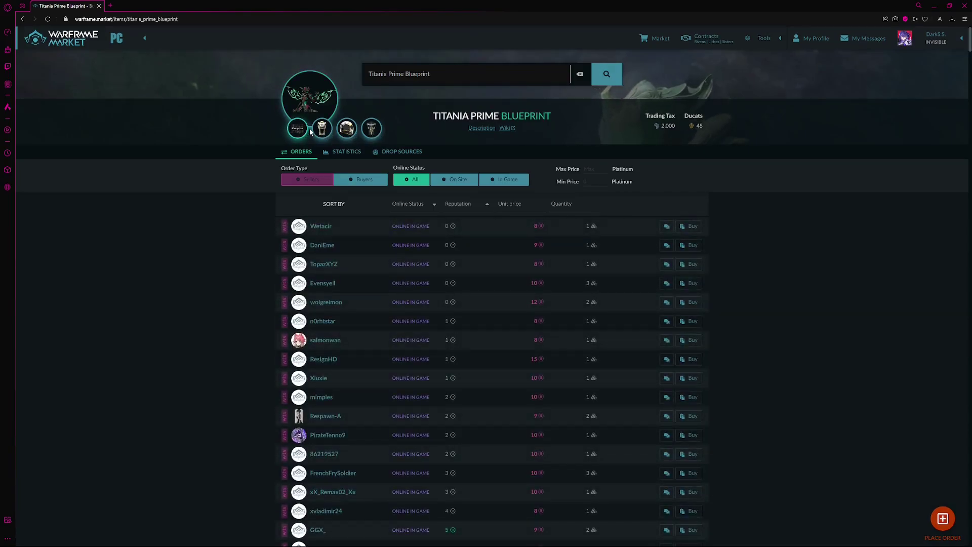
{"action": "left_click", "coordinate": [321, 128]}
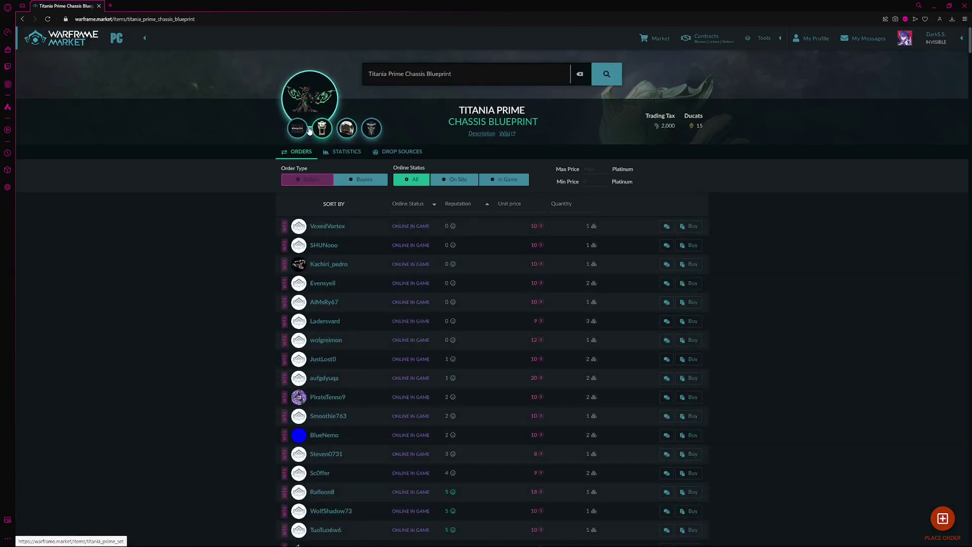
Step: Recheck the Blueprint, Neuroptics and Systems orders, then return to the Set listings
{"action": "left_click", "coordinate": [310, 97]}
{"action": "left_click", "coordinate": [299, 130]}
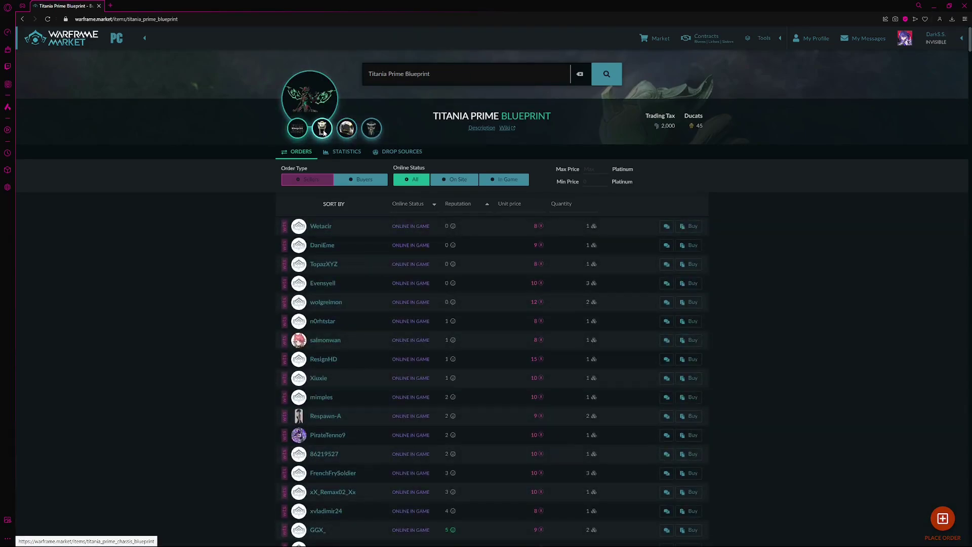
{"action": "left_click", "coordinate": [347, 128]}
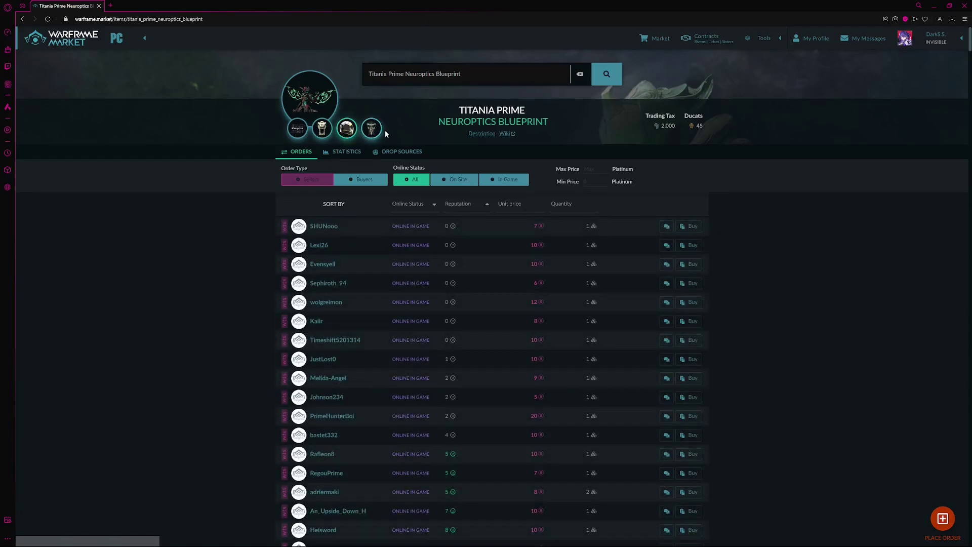
{"action": "left_click", "coordinate": [297, 129]}
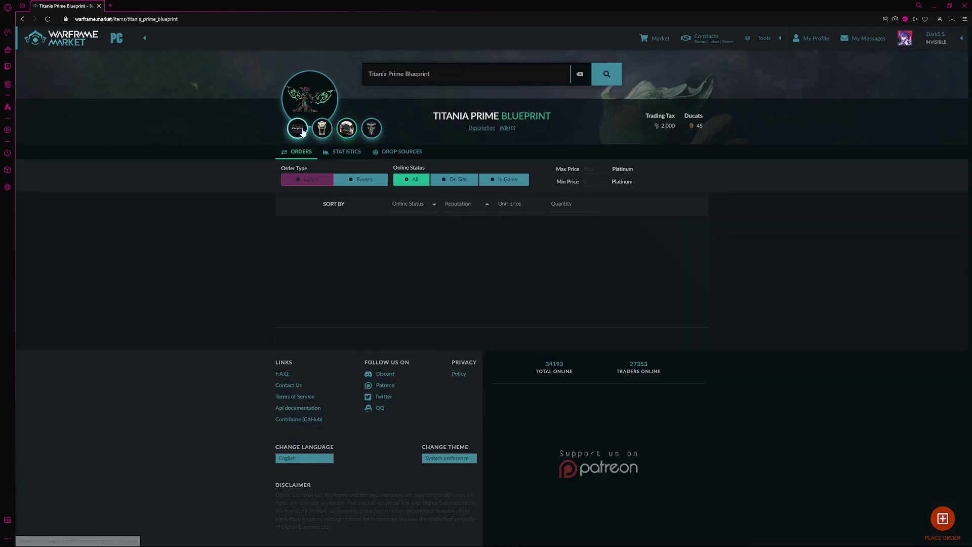
{"action": "left_click", "coordinate": [371, 128]}
{"action": "left_click", "coordinate": [297, 129]}
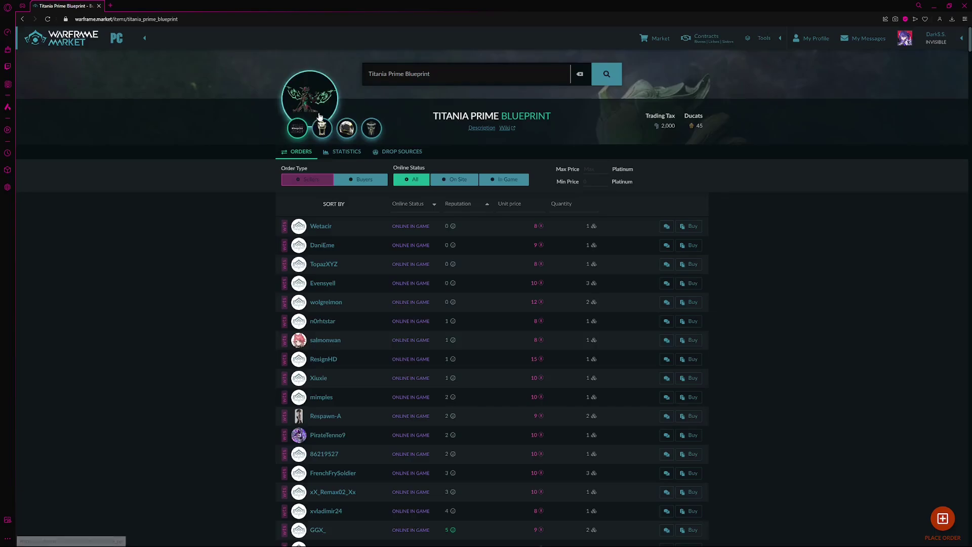
{"action": "left_click", "coordinate": [304, 99]}
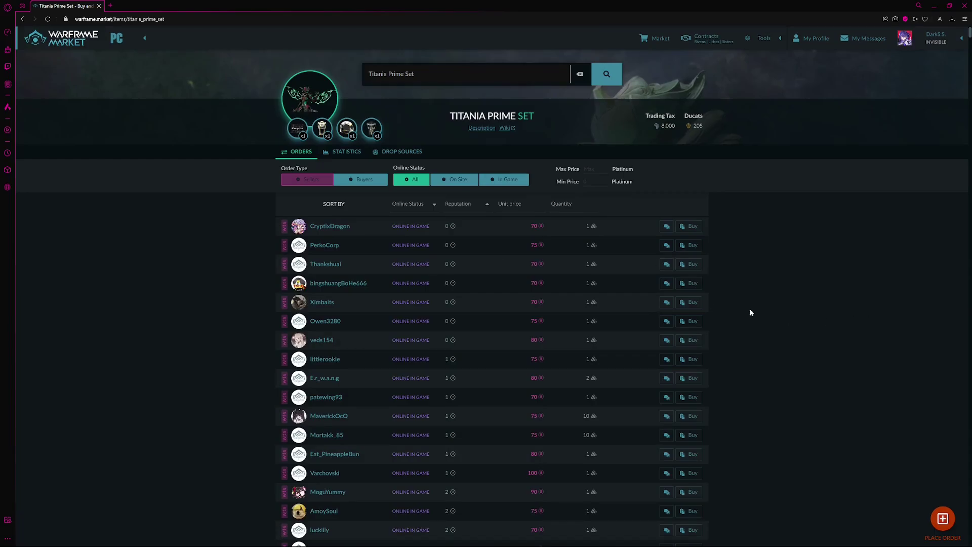
{"action": "left_click", "coordinate": [692, 227]}
{"action": "right_click", "coordinate": [479, 226]}
{"action": "left_click", "coordinate": [490, 252]}
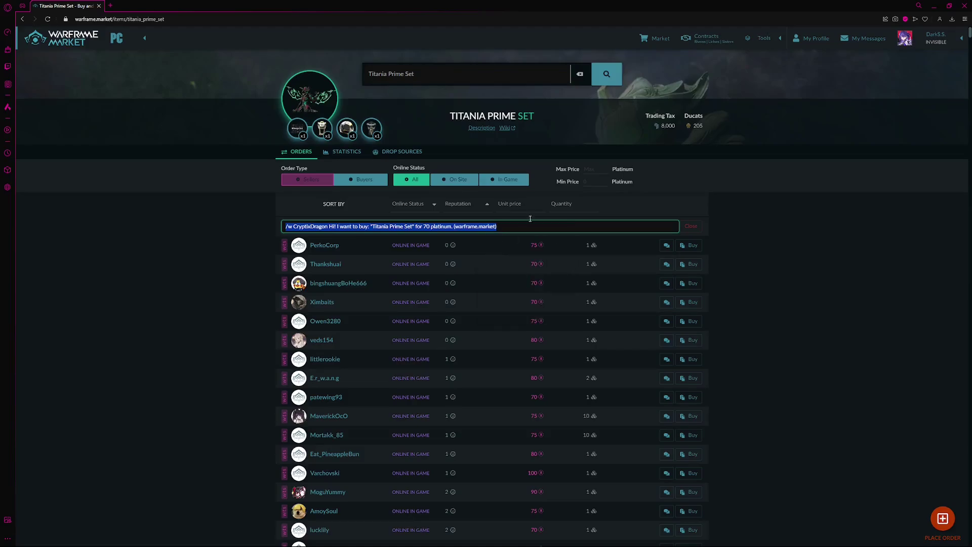
{"action": "left_click", "coordinate": [917, 6]}
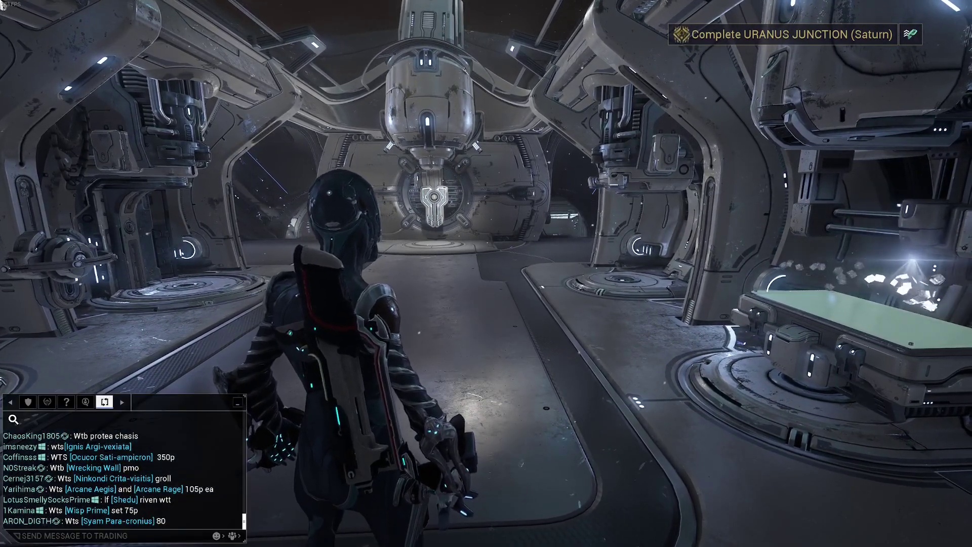
{"action": "key", "text": "ctrl+v"}
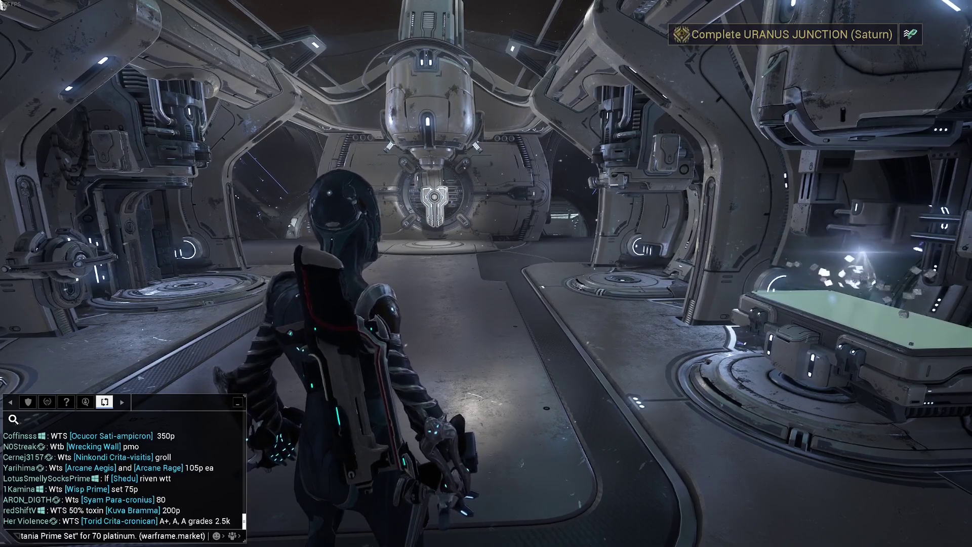
{"action": "key", "text": "Return"}
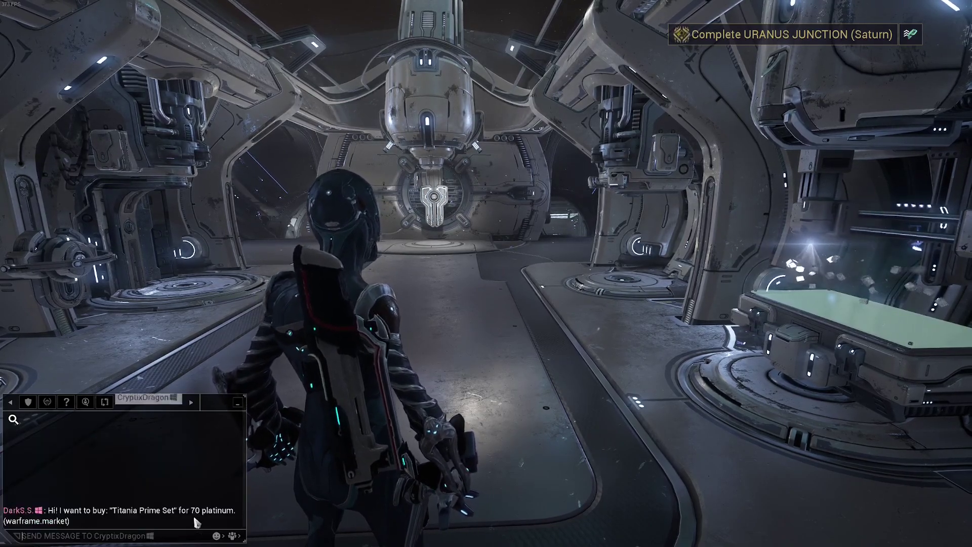
{"action": "key", "text": "w"}
{"action": "key", "text": "w"}
{"action": "key", "text": "w"}
{"action": "key", "text": "w"}
{"action": "key", "text": "Escape"}
{"action": "key", "text": "Escape"}
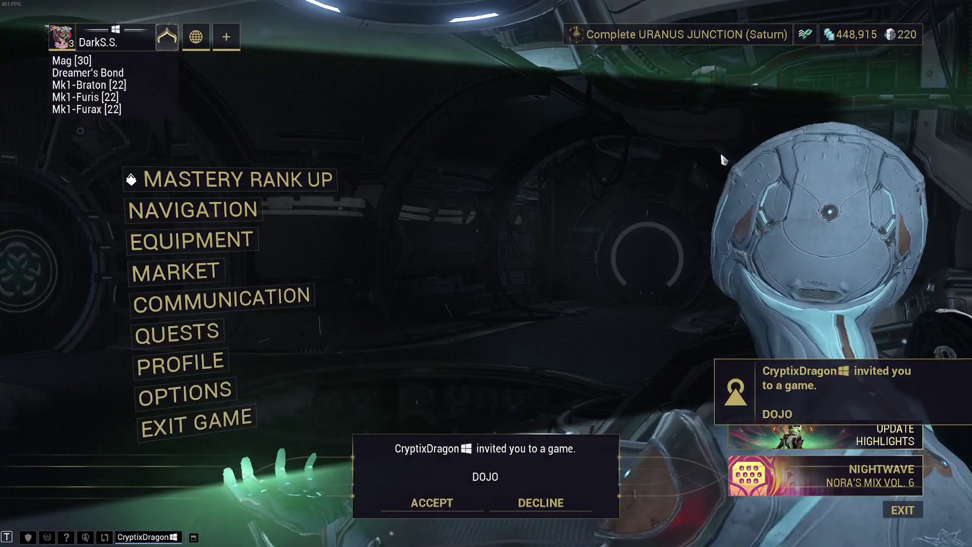
{"action": "left_click", "coordinate": [431, 503]}
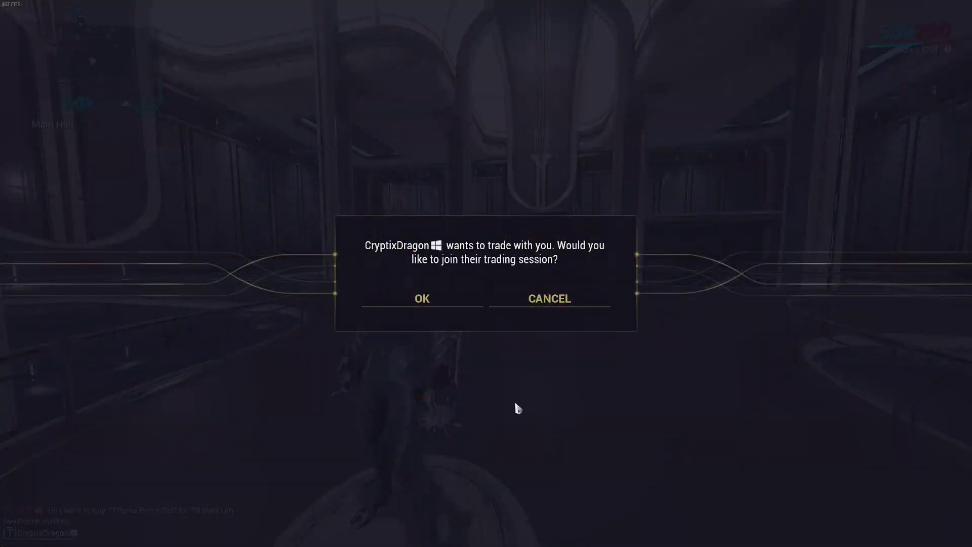
Step: Accept CryptixDragon's trade, offer Platinum x70, mark ready and accept the trade
{"action": "left_click", "coordinate": [392, 291]}
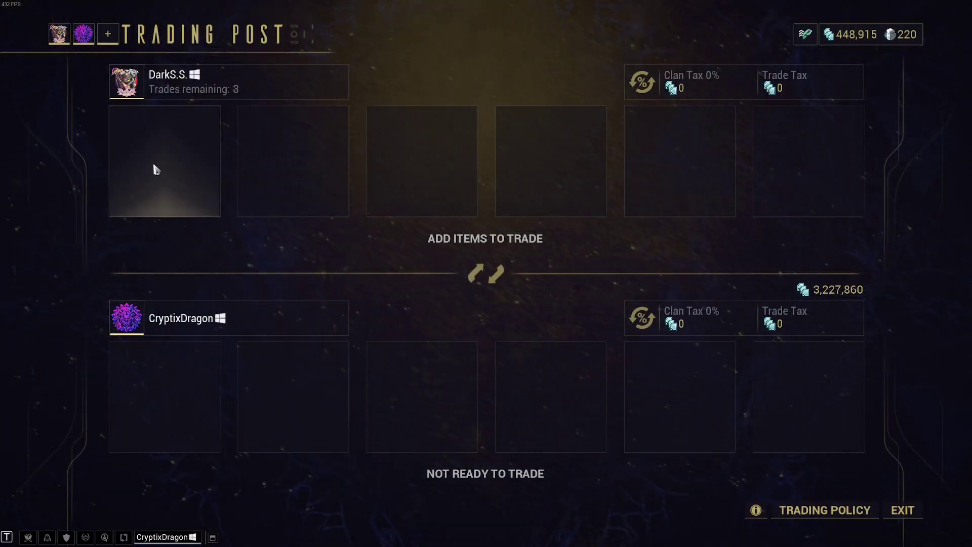
{"action": "left_click", "coordinate": [153, 162]}
{"action": "left_click", "coordinate": [283, 157]}
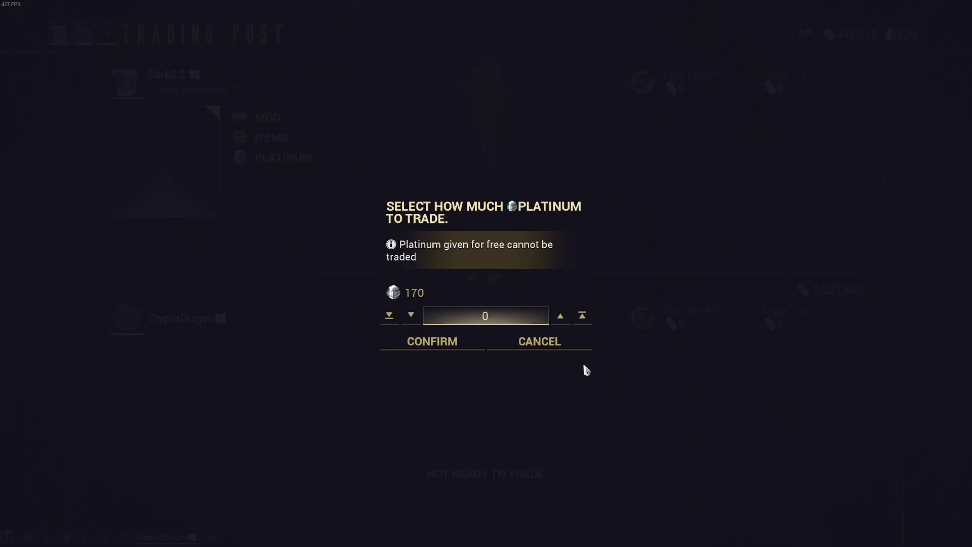
{"action": "type", "text": "70"}
{"action": "left_click", "coordinate": [432, 341]}
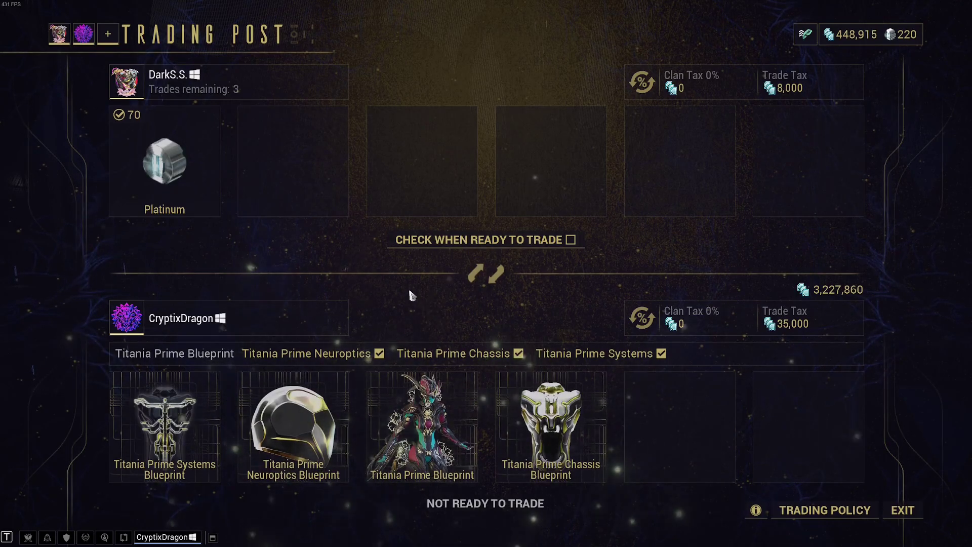
{"action": "left_click", "coordinate": [450, 242]}
{"action": "left_click", "coordinate": [448, 281]}
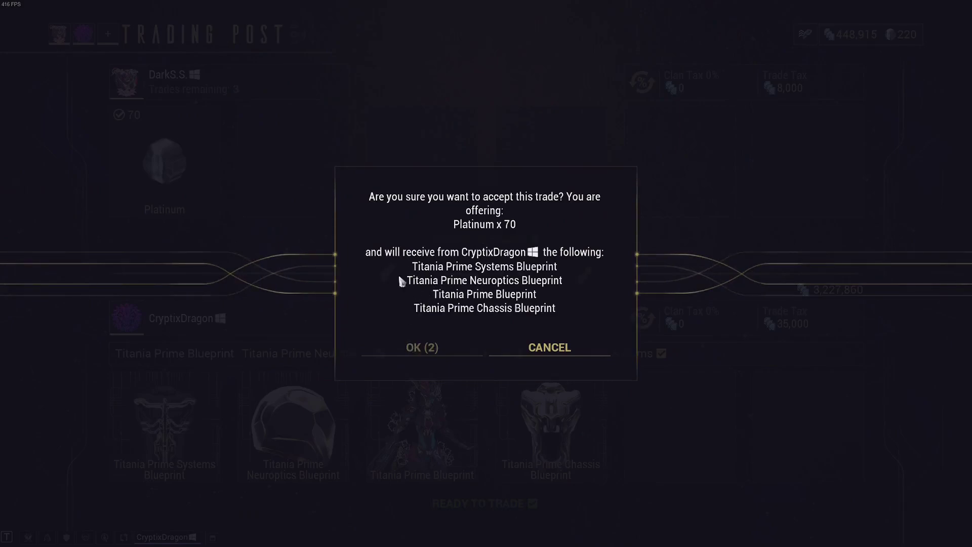
{"action": "left_click", "coordinate": [397, 348]}
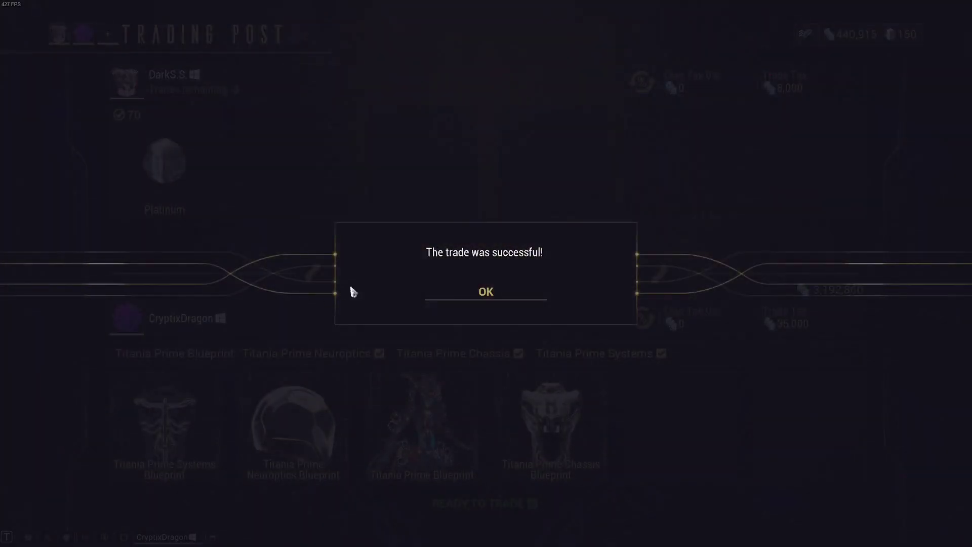
Step: Dismiss the trade success notice and leave CryptixDragon's Dojo
{"action": "left_click", "coordinate": [454, 293]}
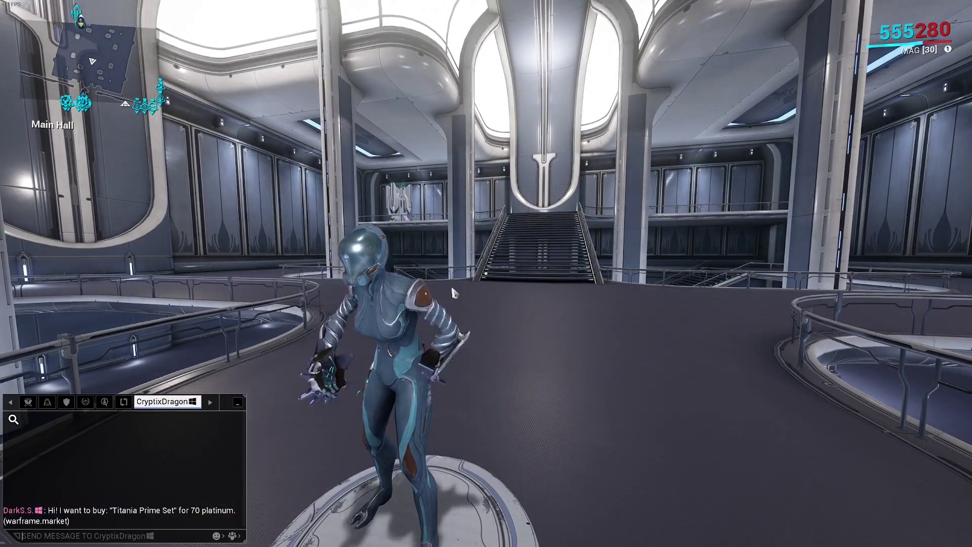
{"action": "key", "text": "Escape"}
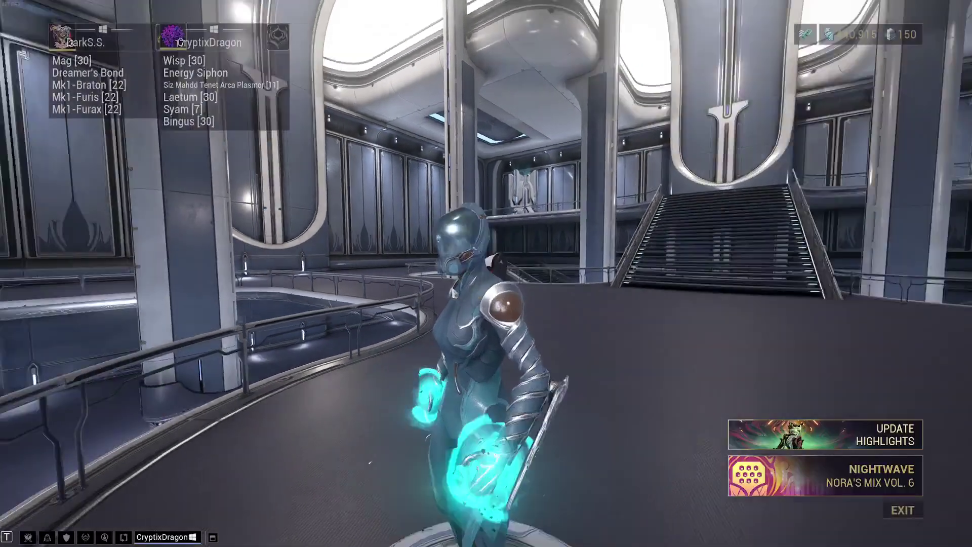
{"action": "left_click", "coordinate": [213, 302]}
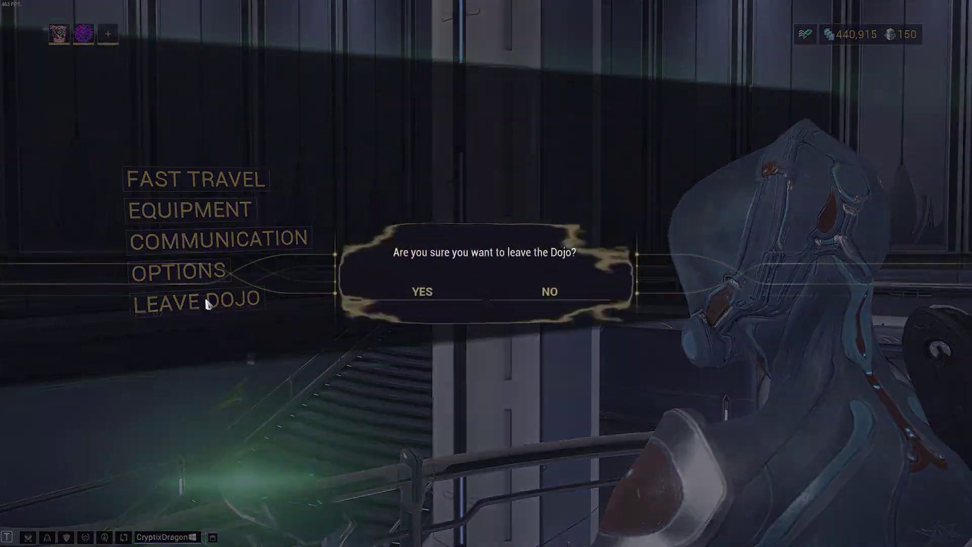
{"action": "left_click", "coordinate": [422, 293]}
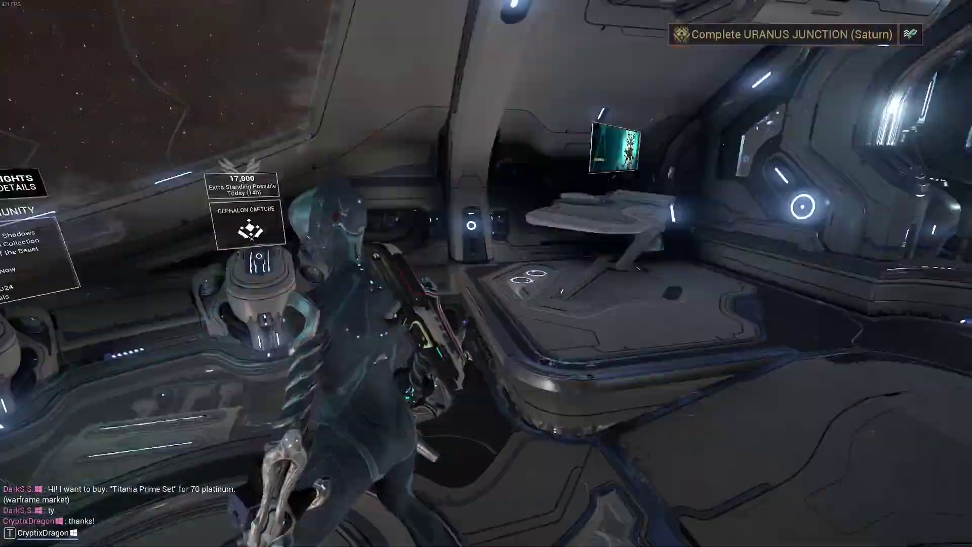
Step: Search the Foundry for 'tit' to find the four Titania Prime blueprints
{"action": "key", "text": "w"}
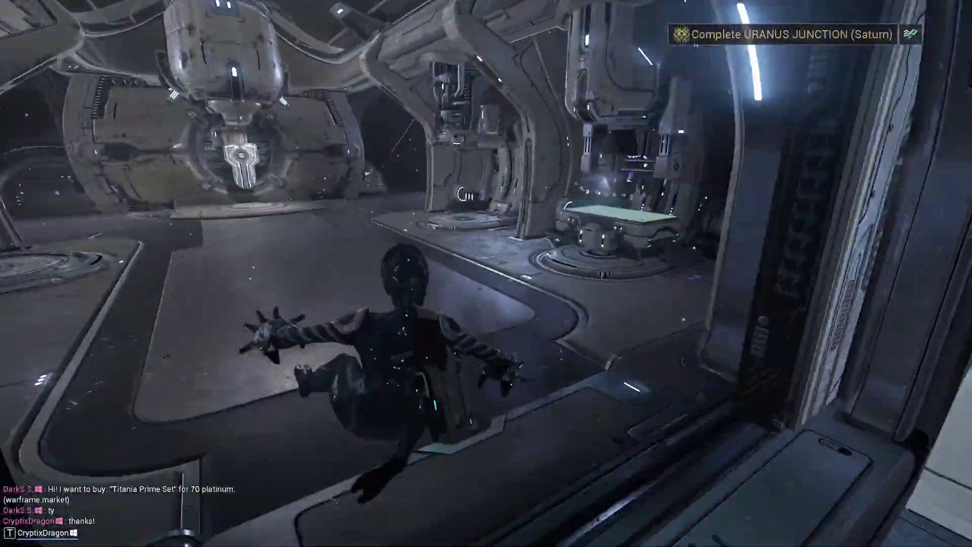
{"action": "key", "text": "x"}
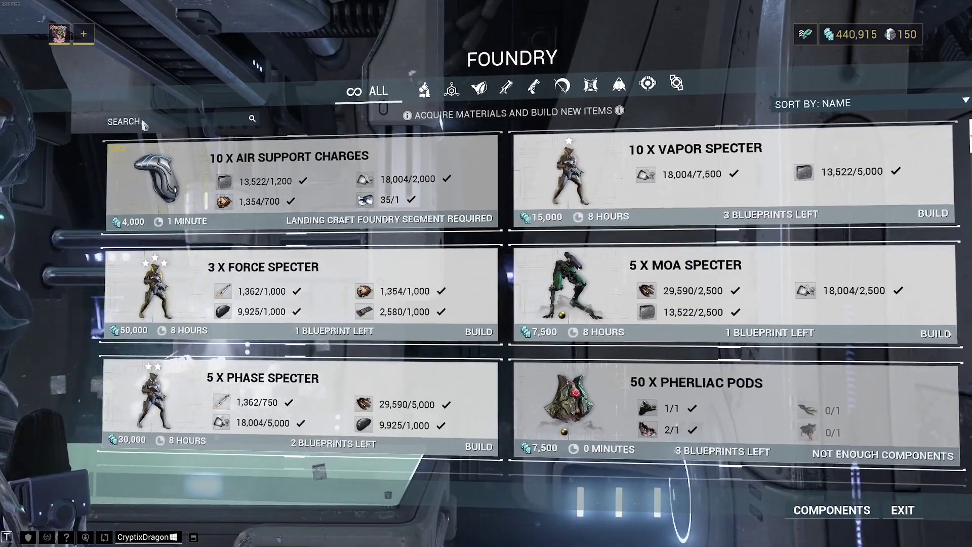
{"action": "left_click", "coordinate": [143, 125]}
{"action": "type", "text": "tit"}
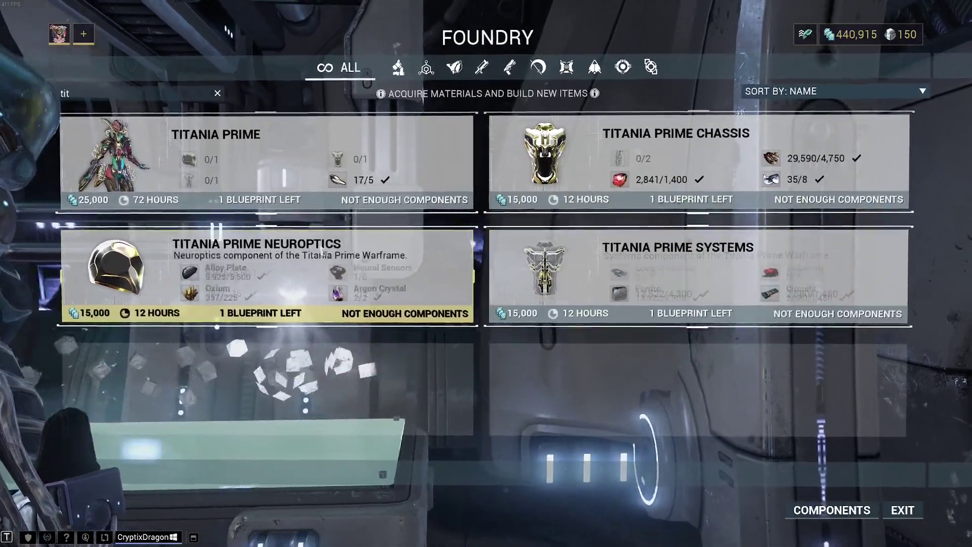
{"action": "key", "text": "Escape"}
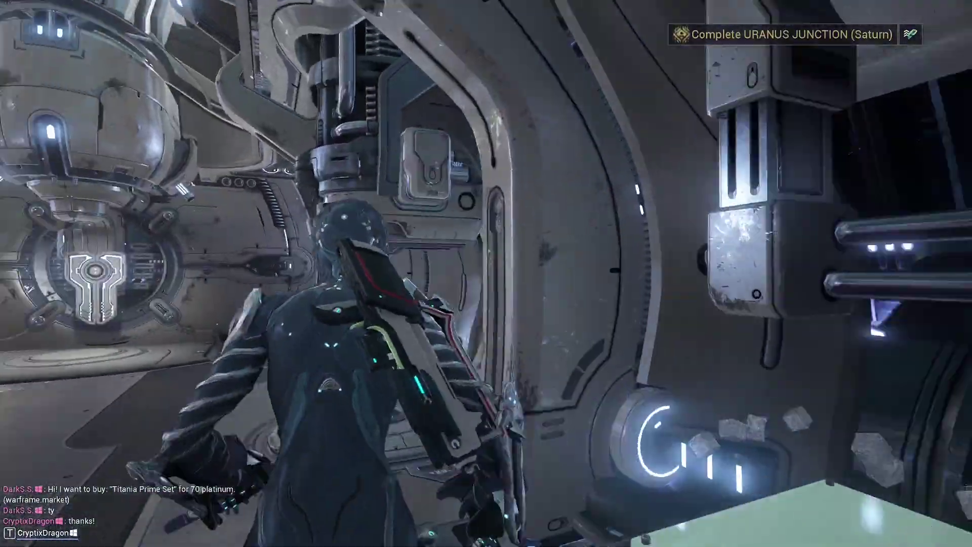
{"action": "key", "text": "t"}
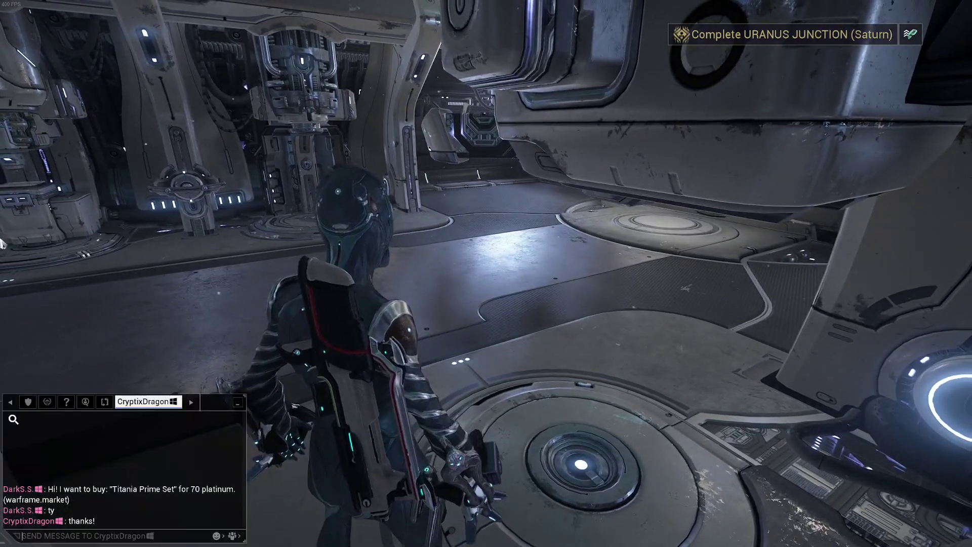
{"action": "right_click", "coordinate": [174, 410]}
{"action": "left_click", "coordinate": [194, 416]}
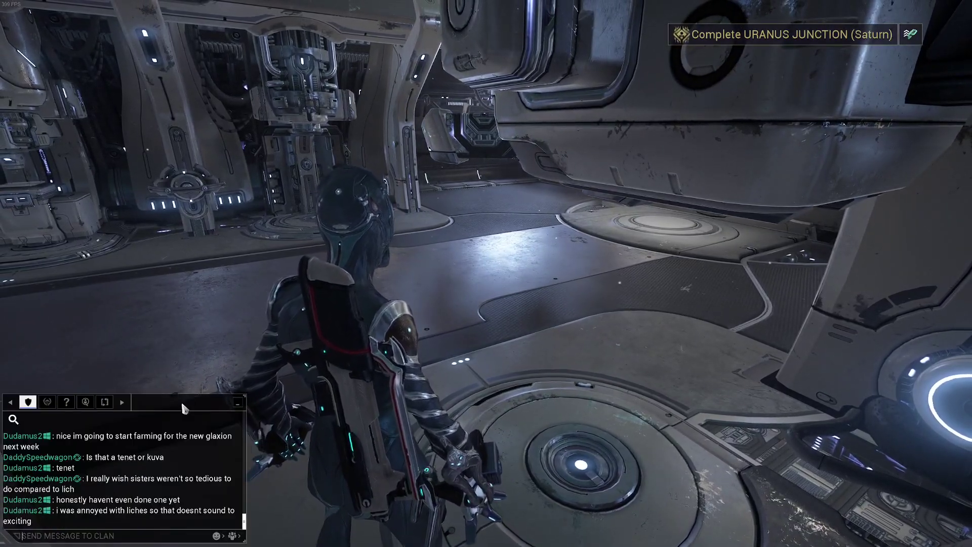
{"action": "key", "text": "Escape"}
{"action": "key", "text": "w"}
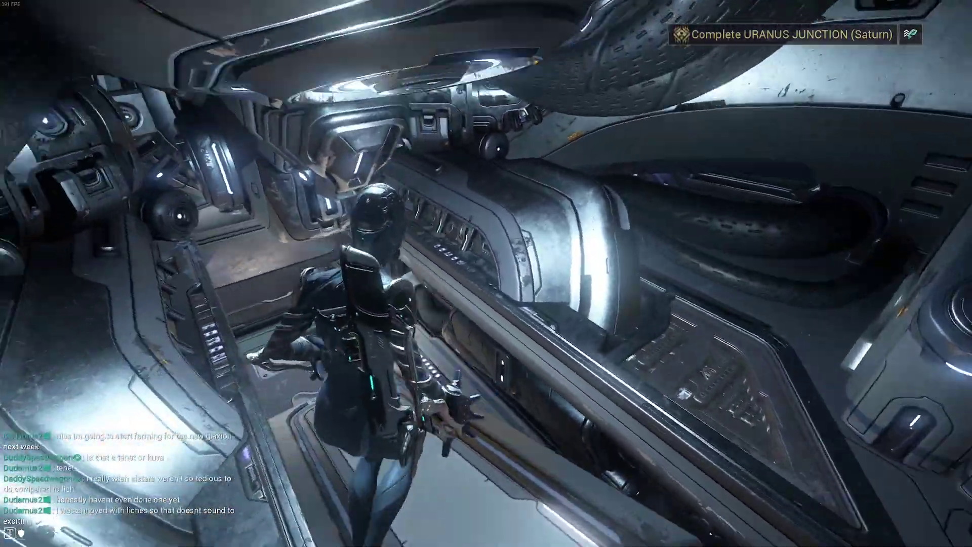
{"action": "key", "text": "super"}
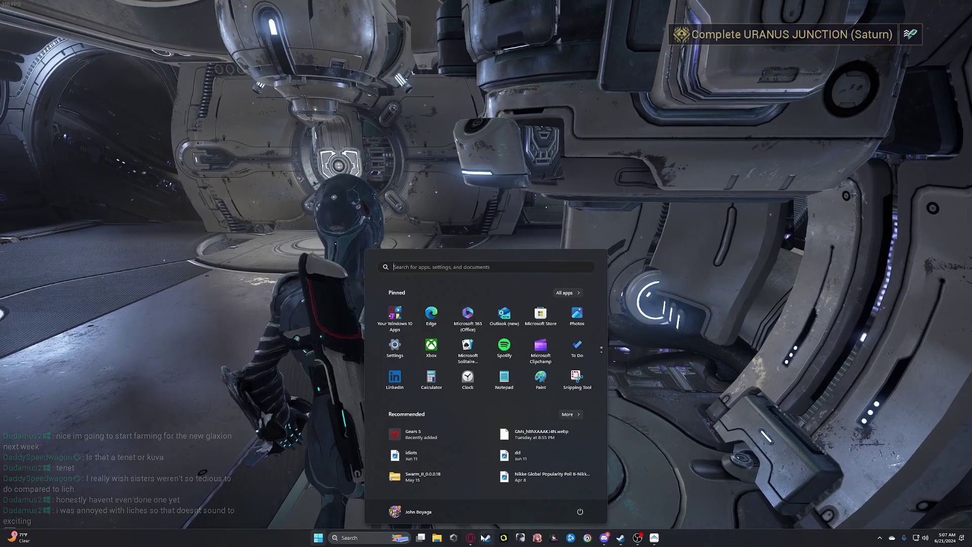
Step: Bring the Warframe Market browser window back from the taskbar
{"action": "mouse_move", "coordinate": [471, 538]}
{"action": "left_click", "coordinate": [488, 498]}
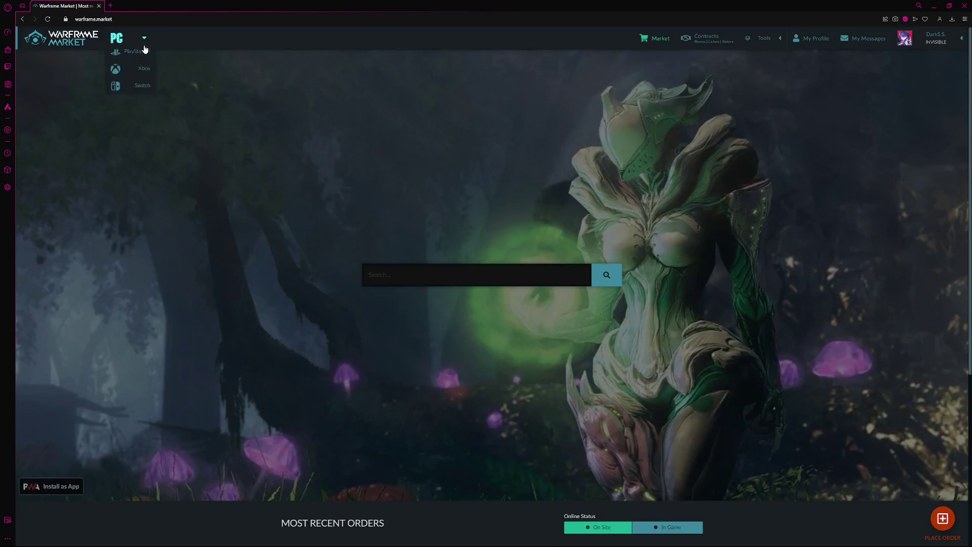
{"action": "mouse_move", "coordinate": [121, 38]}
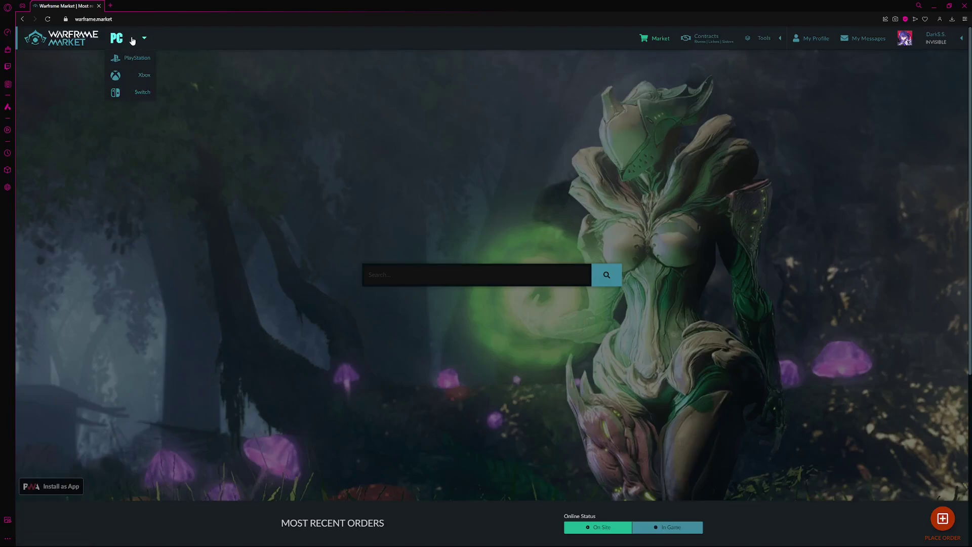
{"action": "scroll", "coordinate": [761, 311], "scroll_direction": "down", "scroll_amount": 1}
{"action": "scroll", "coordinate": [760, 310], "scroll_direction": "down", "scroll_amount": 2}
{"action": "scroll", "coordinate": [733, 309], "scroll_direction": "down", "scroll_amount": 1}
{"action": "scroll", "coordinate": [745, 311], "scroll_direction": "down", "scroll_amount": 2}
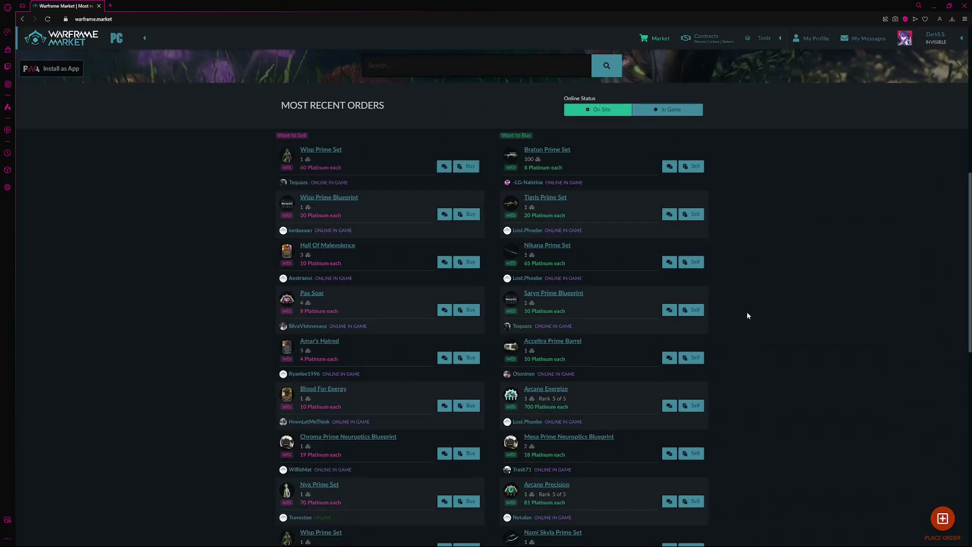
{"action": "scroll", "coordinate": [746, 312], "scroll_direction": "up", "scroll_amount": 1}
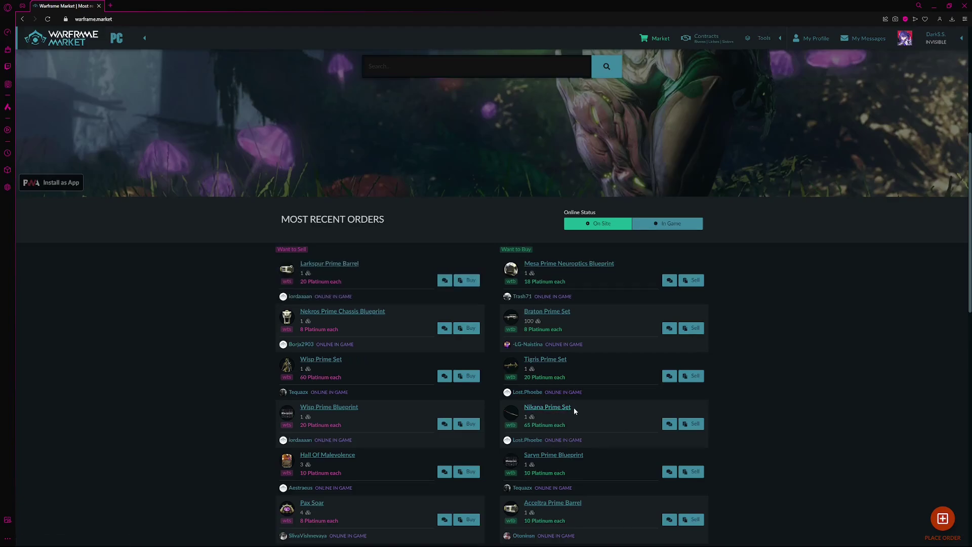
{"action": "scroll", "coordinate": [395, 338], "scroll_direction": "up", "scroll_amount": 3}
{"action": "scroll", "coordinate": [396, 338], "scroll_direction": "up", "scroll_amount": 2}
Step: Open the Nikana Prime Set page and try, then clear, the price sort
{"action": "left_click", "coordinate": [407, 273]}
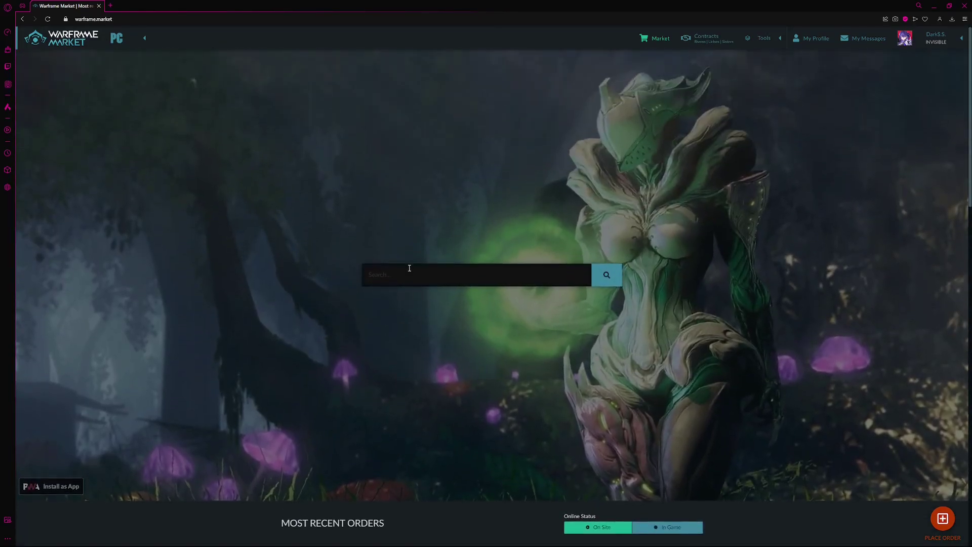
{"action": "type", "text": "nikana"}
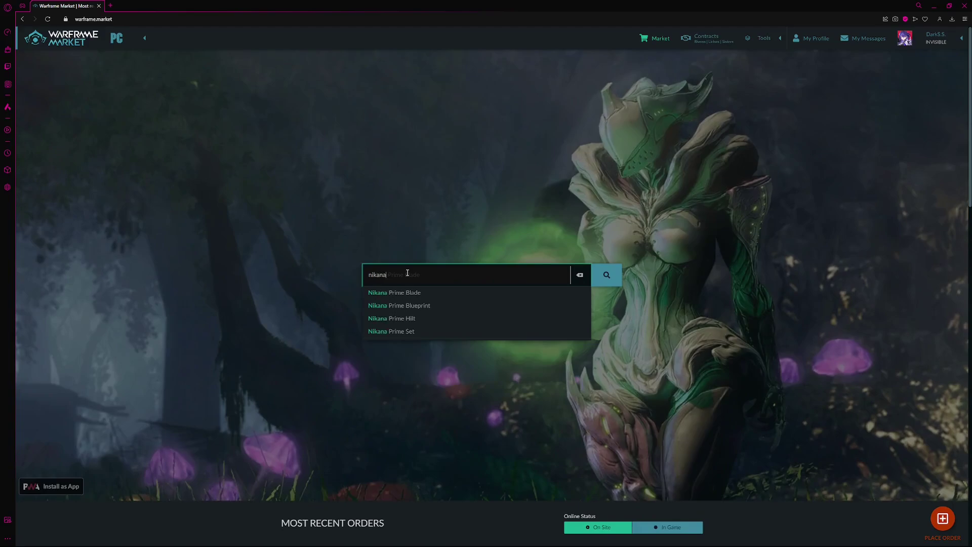
{"action": "left_click", "coordinate": [413, 331]}
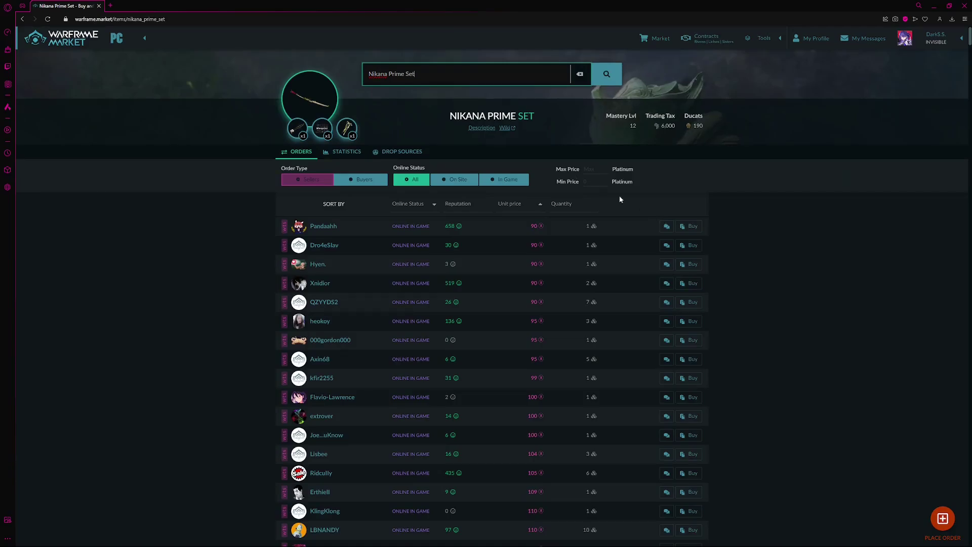
{"action": "left_click", "coordinate": [516, 207]}
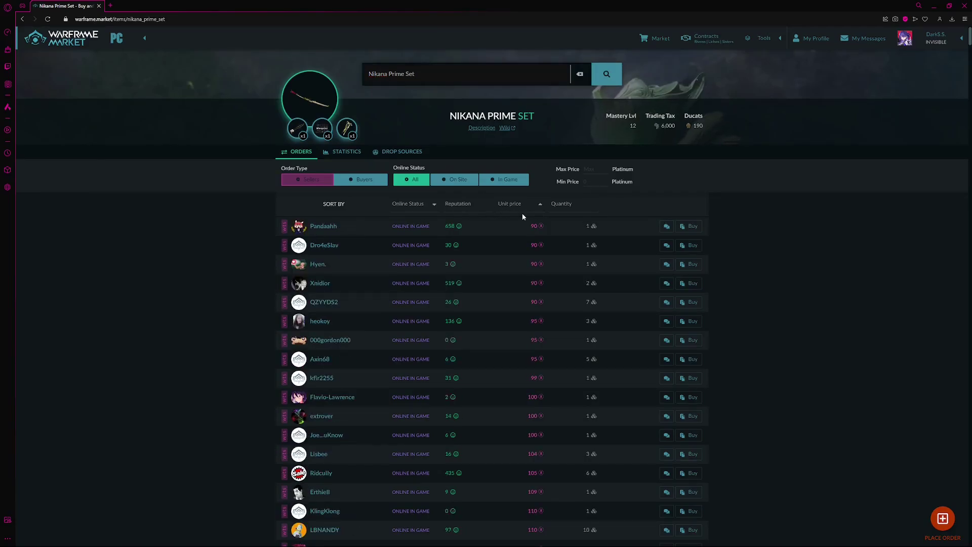
{"action": "left_click", "coordinate": [518, 208]}
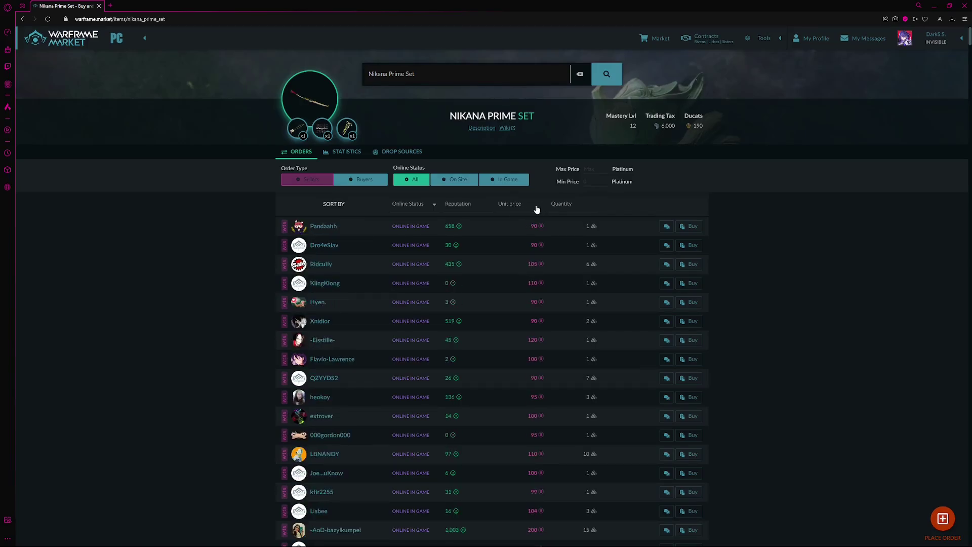
Step: Put online-in-game sellers on top, then try and clear the reputation sort
{"action": "left_click", "coordinate": [427, 207]}
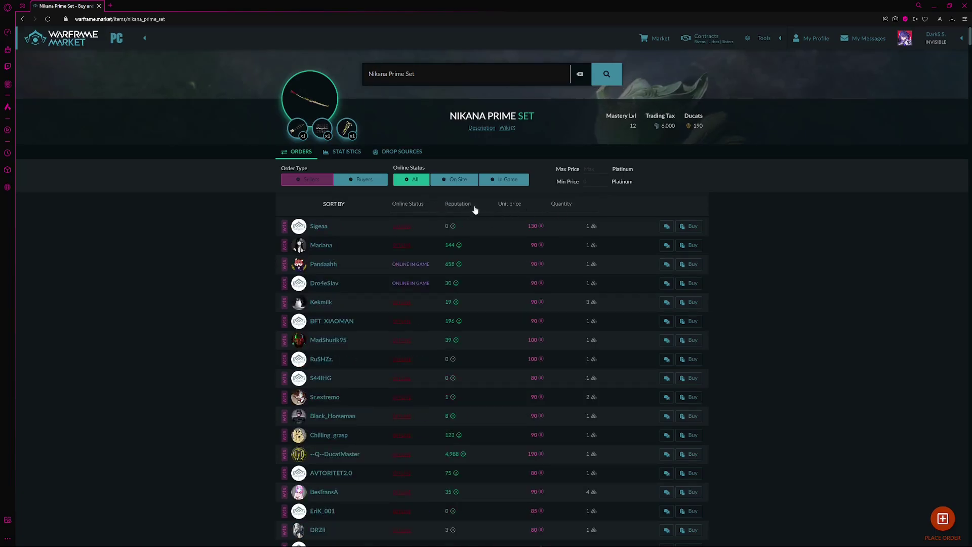
{"action": "left_click", "coordinate": [420, 203]}
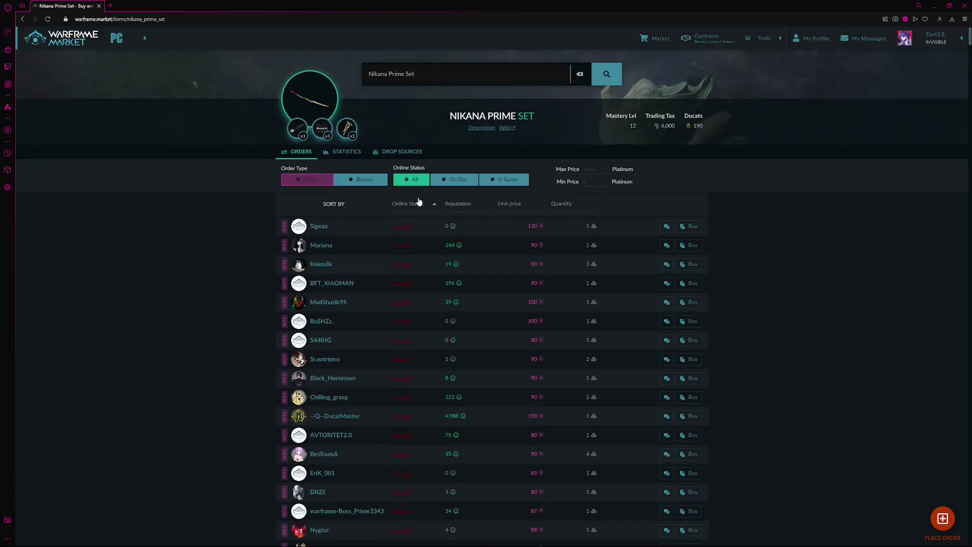
{"action": "left_click", "coordinate": [398, 206]}
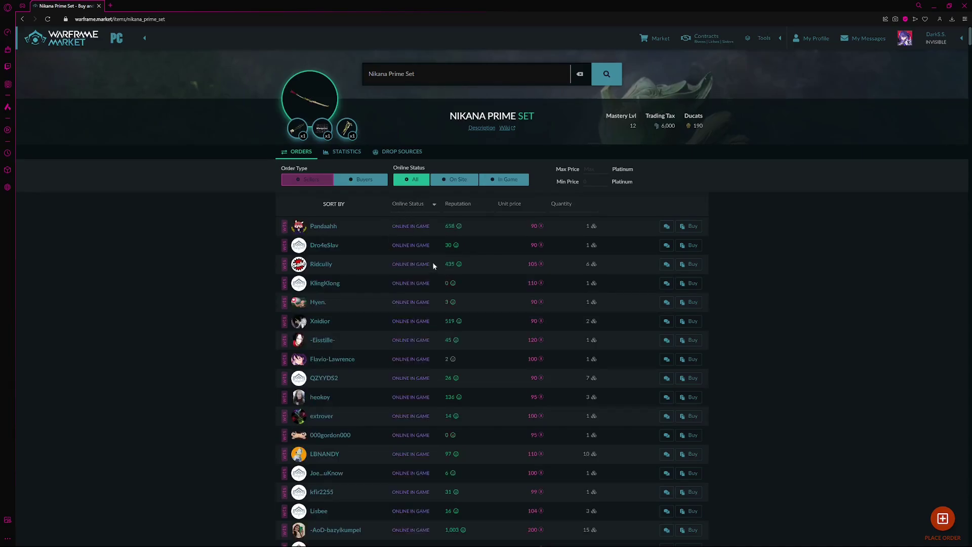
{"action": "left_click", "coordinate": [456, 206]}
{"action": "left_click", "coordinate": [455, 205]}
Step: Sort orders by unit price ascending, and select the top order's 90 platinum
{"action": "left_click", "coordinate": [507, 205]}
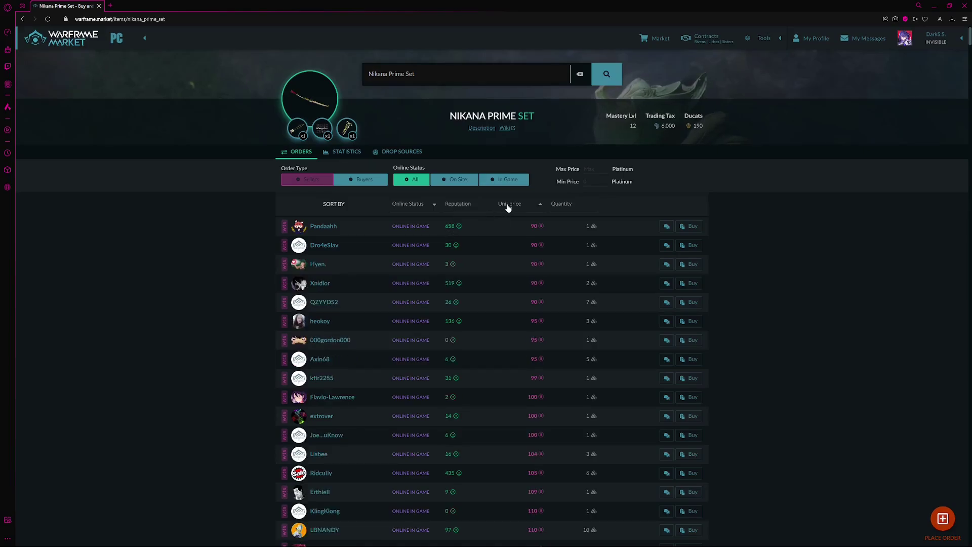
{"action": "left_click", "coordinate": [505, 205]}
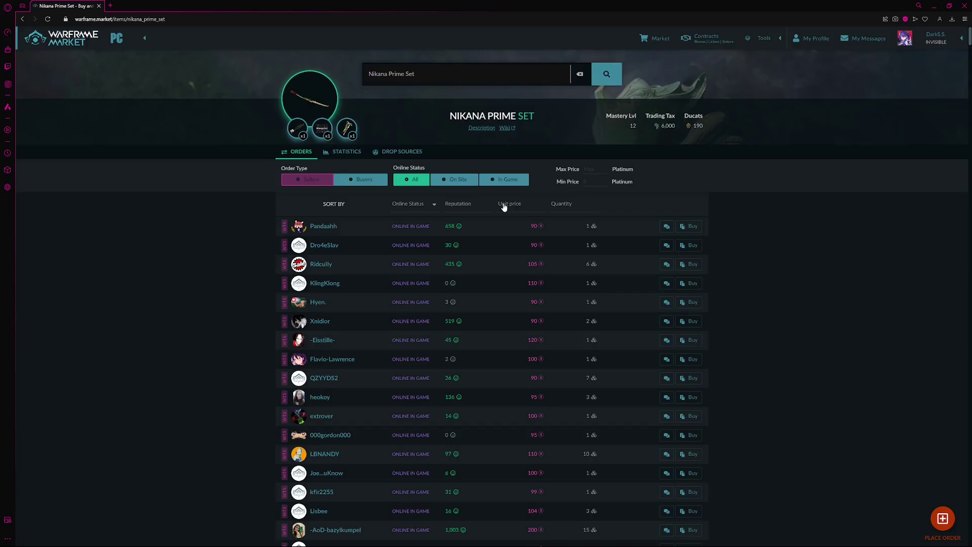
{"action": "left_click", "coordinate": [503, 205]}
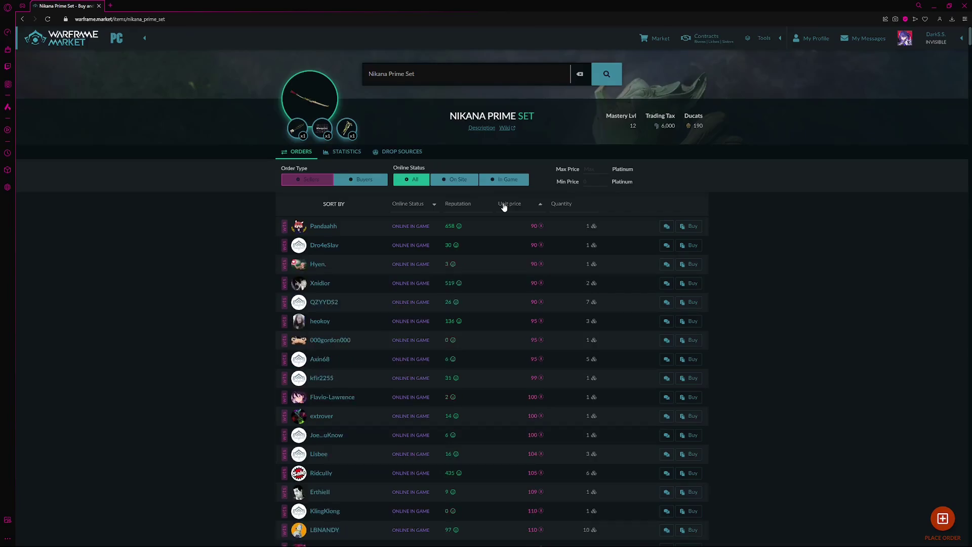
{"action": "left_click", "coordinate": [504, 205]}
{"action": "left_click", "coordinate": [503, 205]}
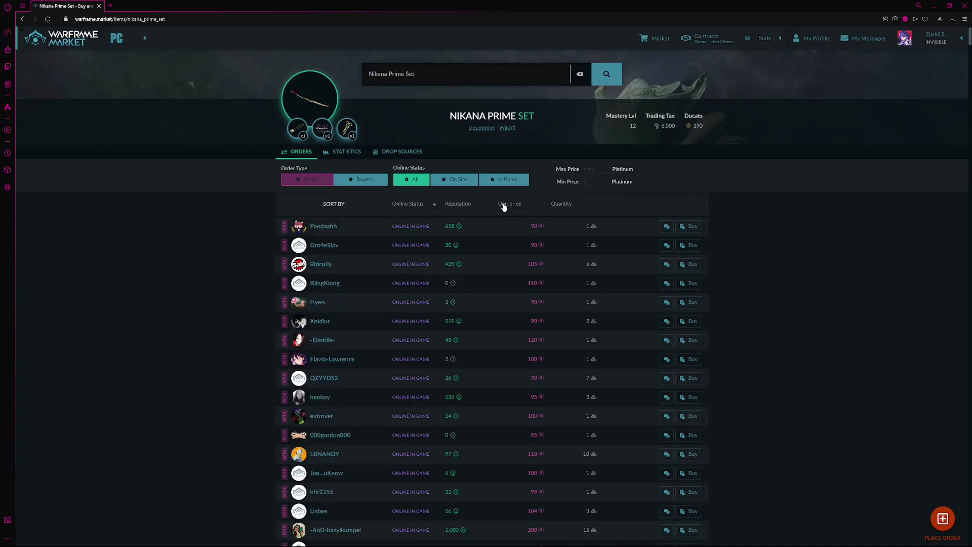
{"action": "left_click", "coordinate": [506, 205]}
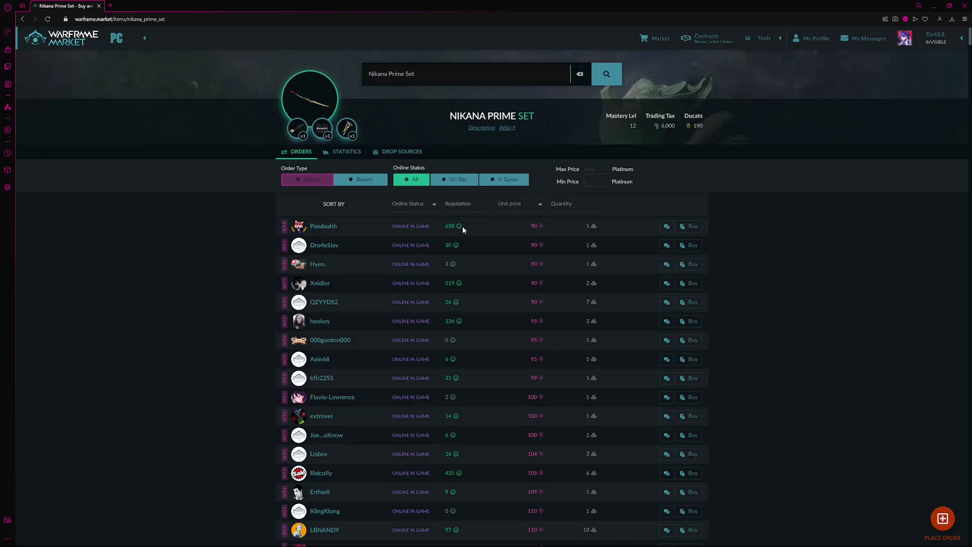
{"action": "double_click", "coordinate": [534, 226]}
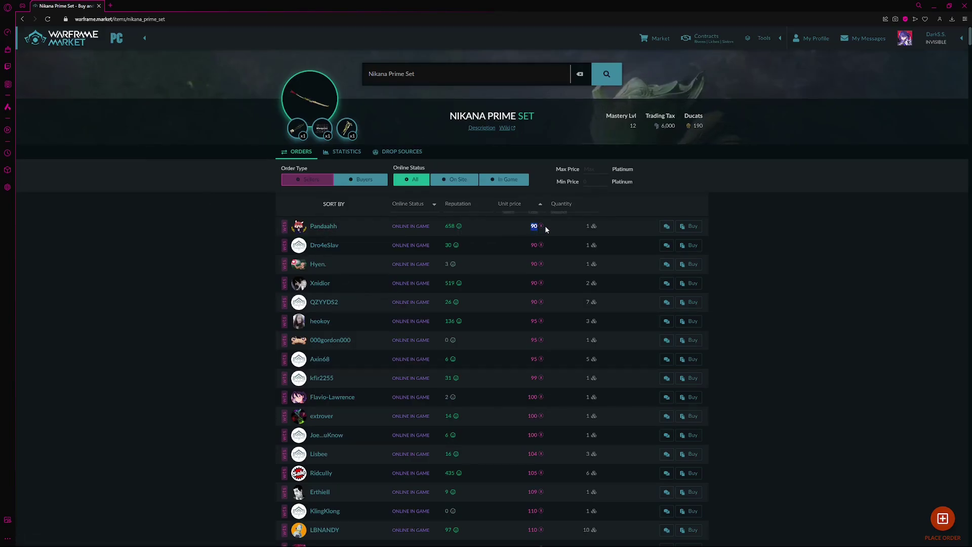
{"action": "left_click", "coordinate": [541, 227]}
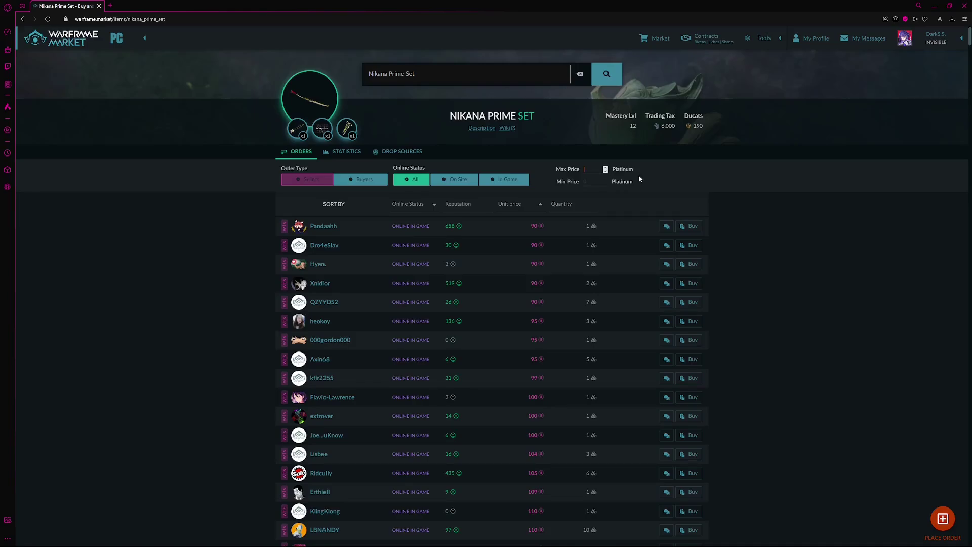
{"action": "type", "text": "959"}
Step: Correct the Max Price filter to 95 platinum, then select the search box text
{"action": "key", "text": "BackSpace"}
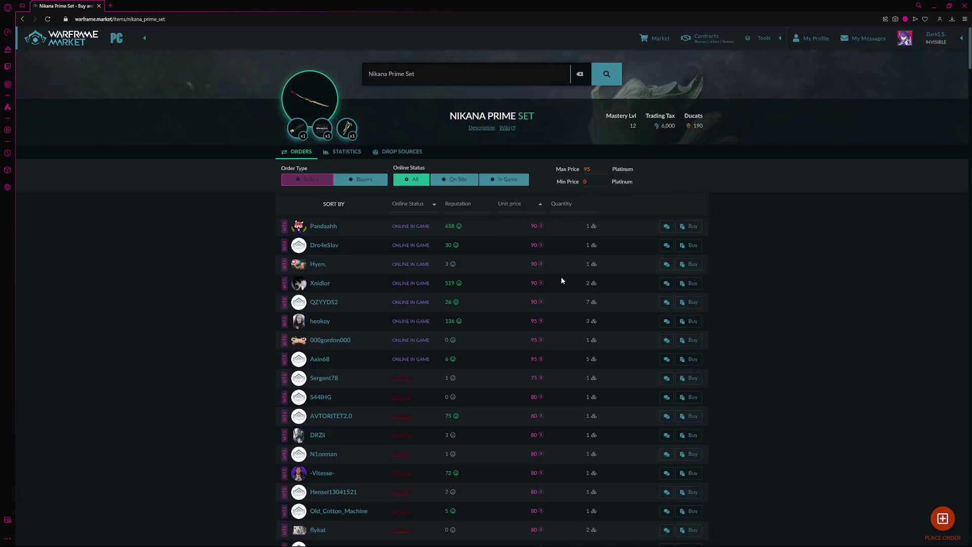
{"action": "scroll", "coordinate": [563, 293], "scroll_direction": "down", "scroll_amount": 2}
{"action": "scroll", "coordinate": [497, 297], "scroll_direction": "down", "scroll_amount": 3}
{"action": "scroll", "coordinate": [492, 274], "scroll_direction": "down", "scroll_amount": 3}
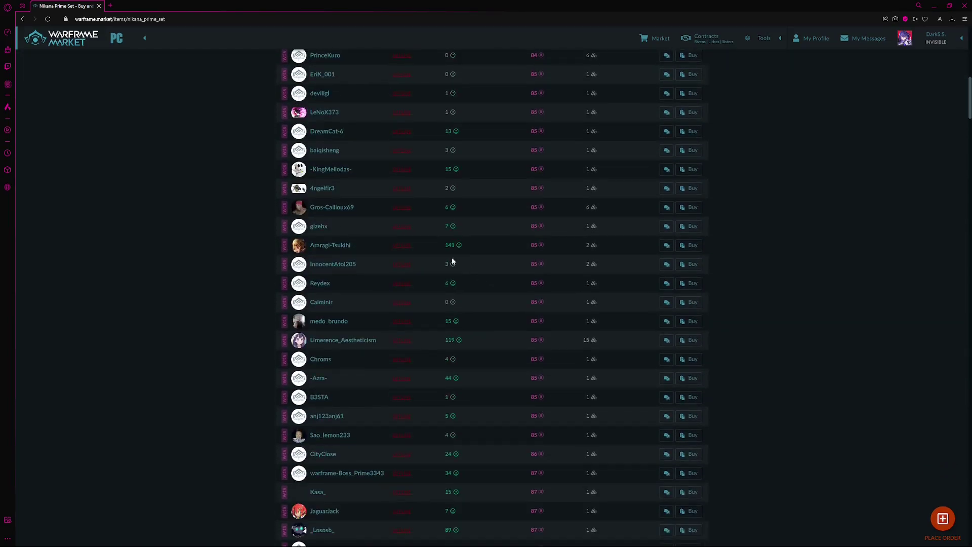
{"action": "scroll", "coordinate": [441, 215], "scroll_direction": "down", "scroll_amount": 3}
{"action": "scroll", "coordinate": [424, 227], "scroll_direction": "down", "scroll_amount": 3}
{"action": "scroll", "coordinate": [192, 268], "scroll_direction": "up", "scroll_amount": 3}
{"action": "scroll", "coordinate": [191, 300], "scroll_direction": "up", "scroll_amount": 3}
{"action": "scroll", "coordinate": [206, 359], "scroll_direction": "up", "scroll_amount": 3}
{"action": "scroll", "coordinate": [199, 362], "scroll_direction": "up", "scroll_amount": 3}
{"action": "scroll", "coordinate": [193, 350], "scroll_direction": "up", "scroll_amount": 2}
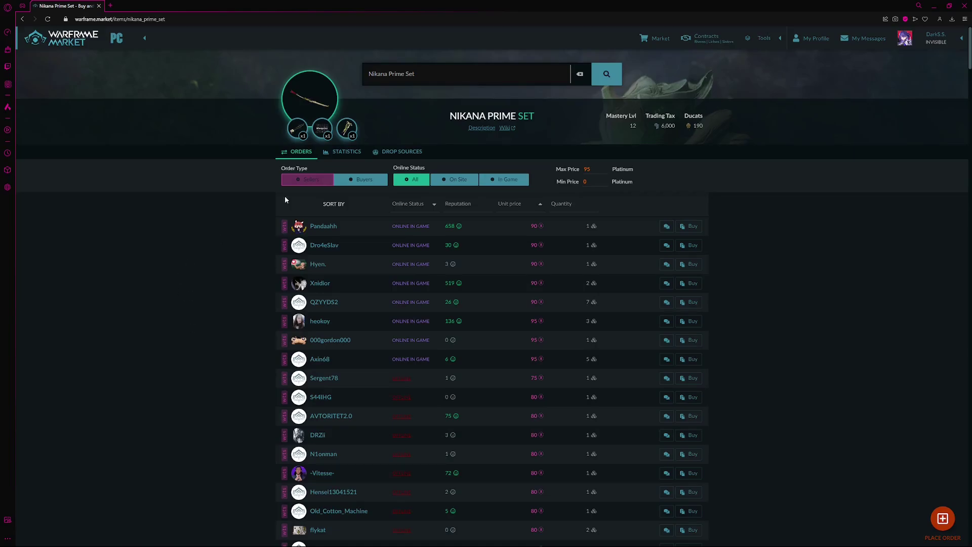
{"action": "left_click", "coordinate": [369, 74]}
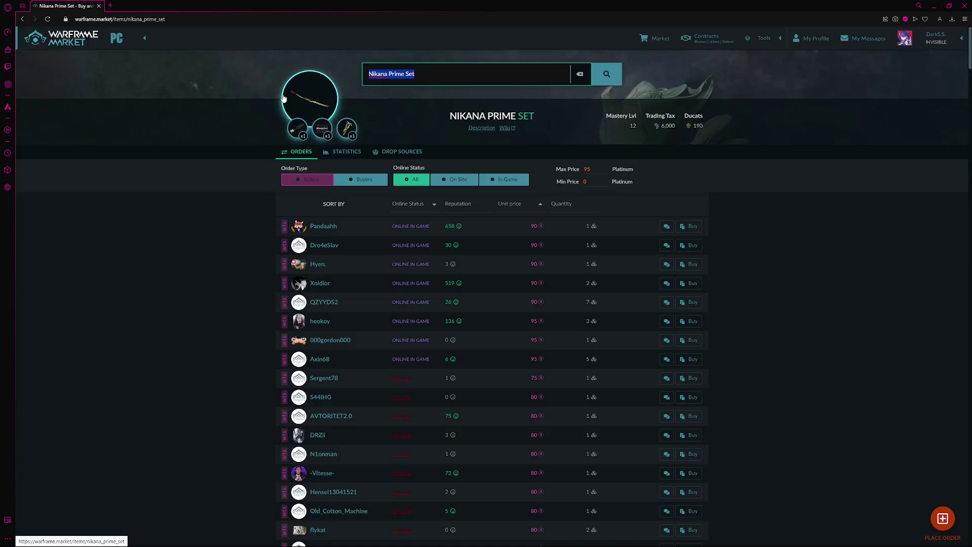
{"action": "type", "text": "oc"}
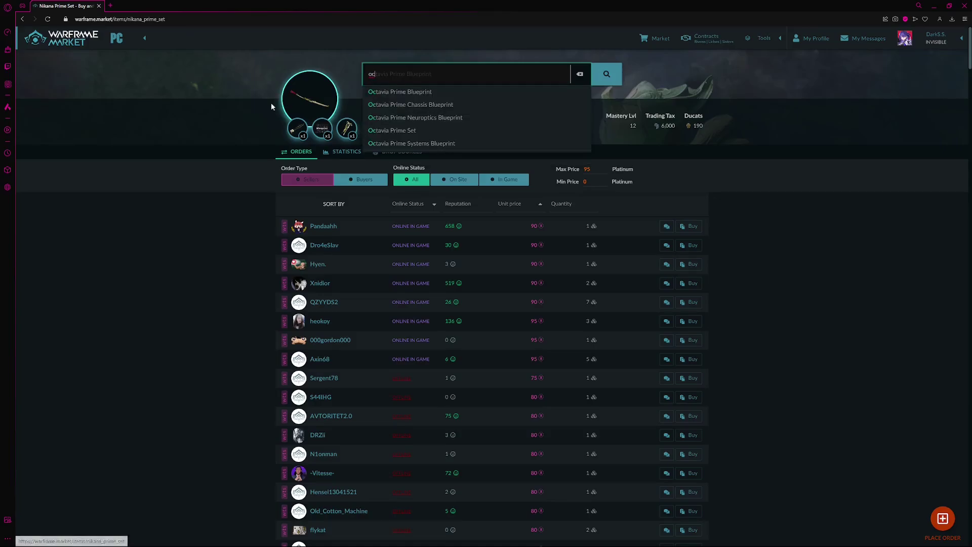
Step: Check Octavia Prime Blueprint, Chassis, Neuroptics and Systems orders, then return to the set orders
{"action": "left_click", "coordinate": [377, 130]}
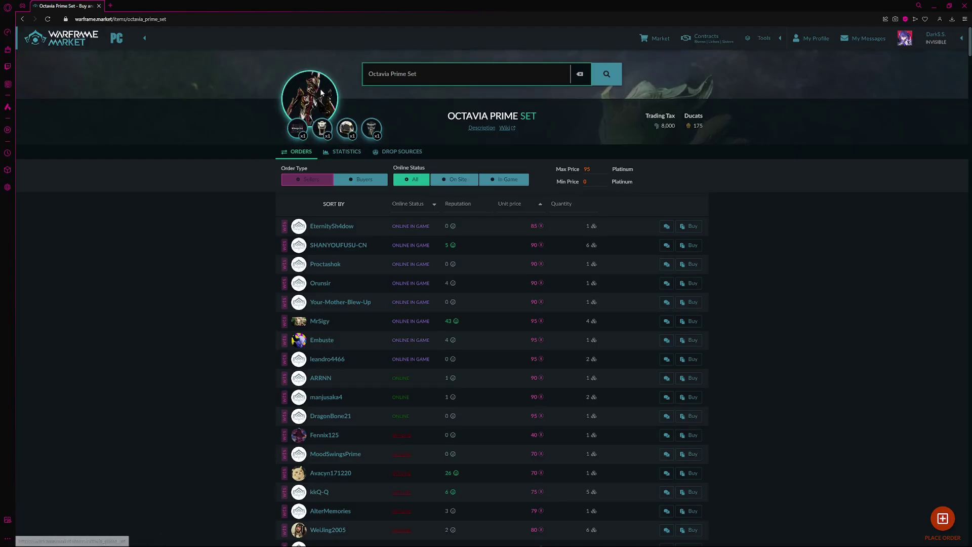
{"action": "left_click", "coordinate": [297, 129]}
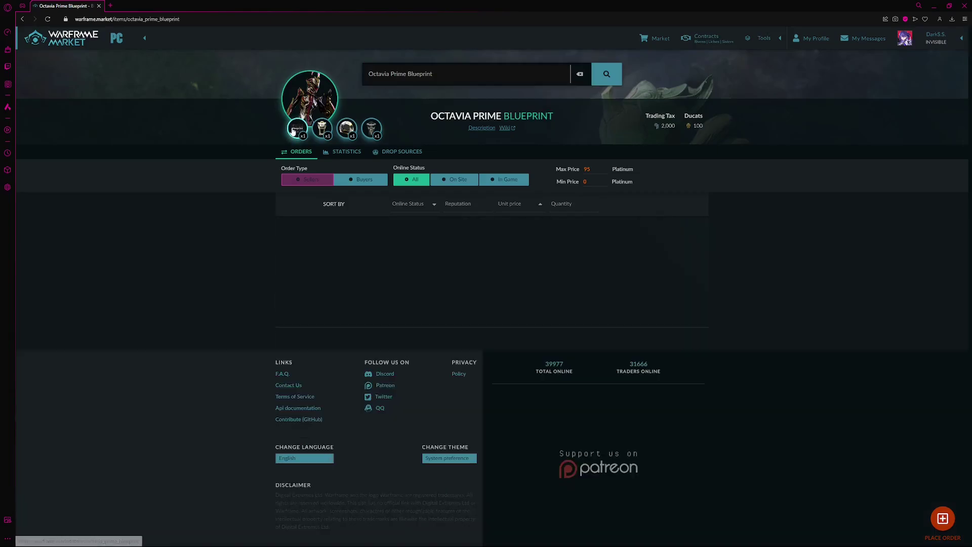
{"action": "left_click", "coordinate": [322, 129]}
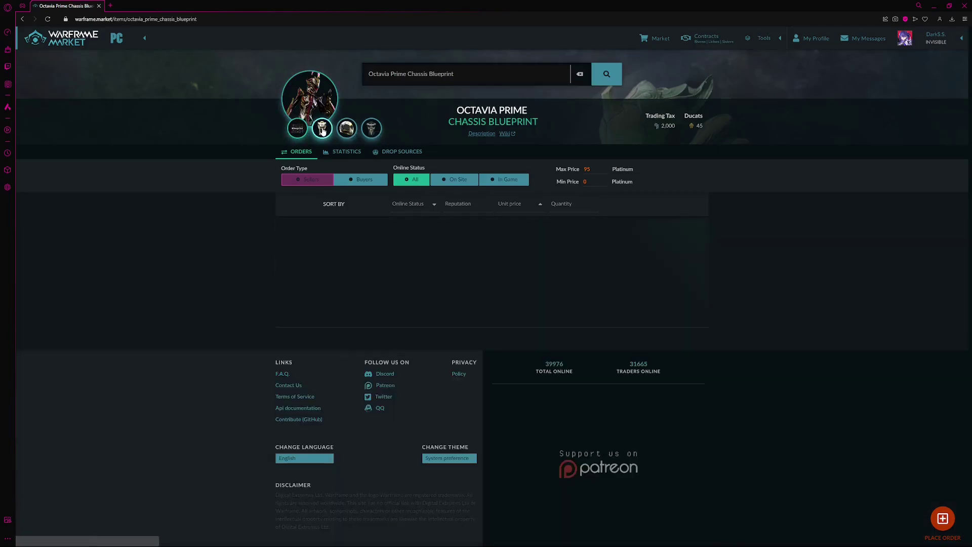
{"action": "left_click", "coordinate": [348, 128]}
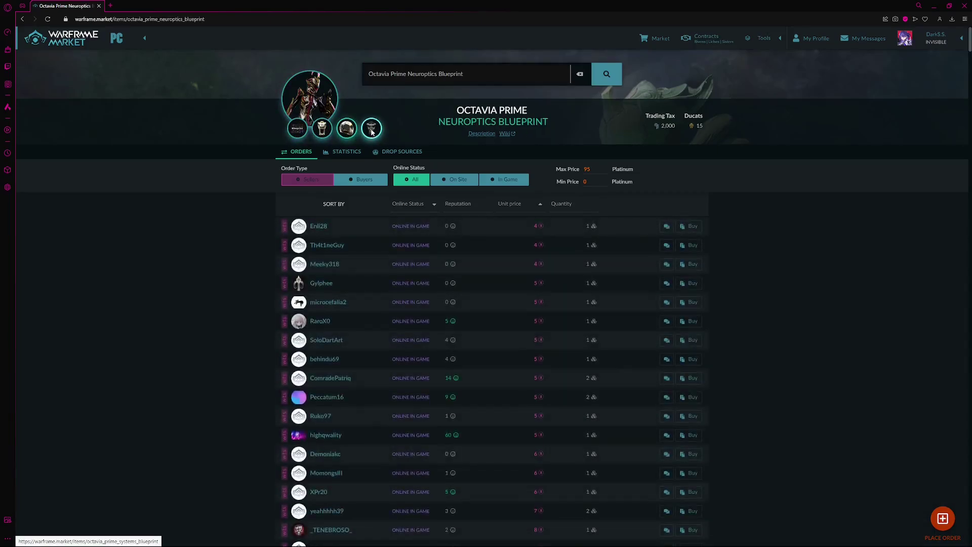
{"action": "left_click", "coordinate": [371, 129]}
{"action": "left_click", "coordinate": [309, 116]}
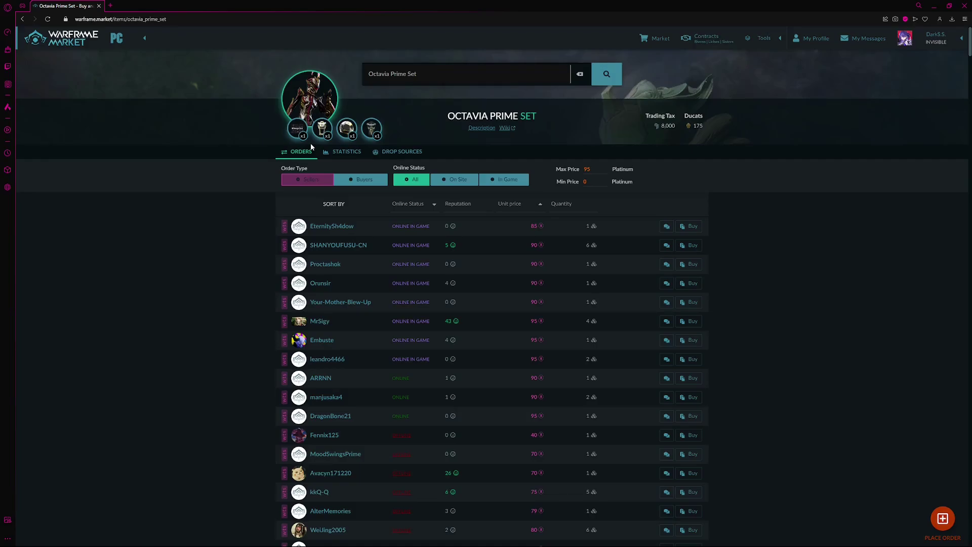
Step: Clear the 95-platinum Max Price limit on the Octavia Prime Set orders
{"action": "double_click", "coordinate": [586, 169]}
{"action": "key", "text": "BackSpace"}
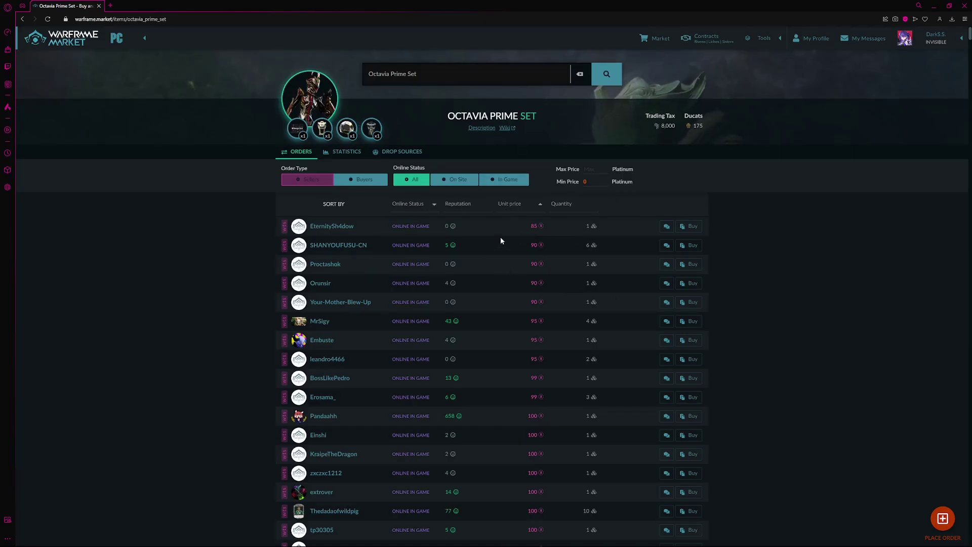
{"action": "scroll", "coordinate": [541, 330], "scroll_direction": "down", "scroll_amount": 5}
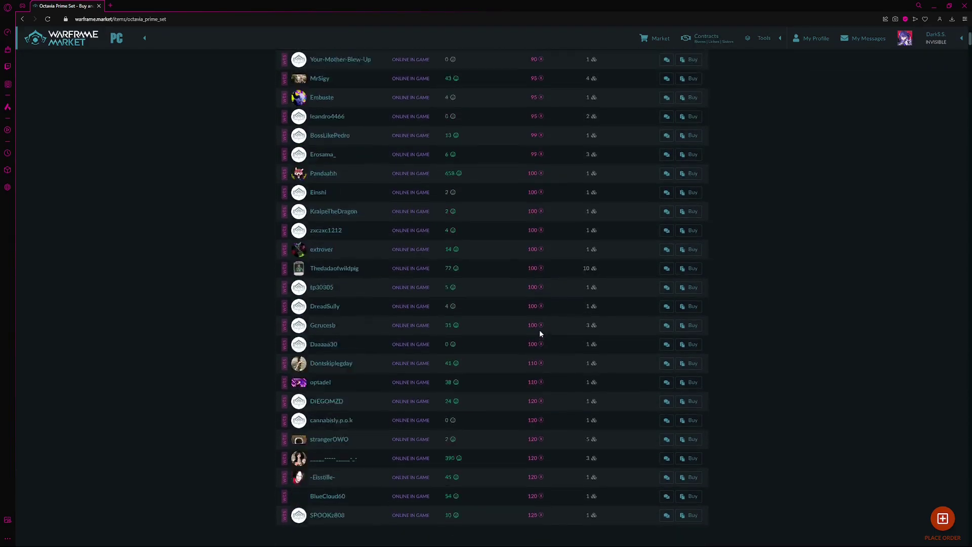
{"action": "scroll", "coordinate": [540, 327], "scroll_direction": "down", "scroll_amount": 3}
{"action": "scroll", "coordinate": [542, 311], "scroll_direction": "down", "scroll_amount": 3}
{"action": "scroll", "coordinate": [538, 311], "scroll_direction": "down", "scroll_amount": 2}
{"action": "scroll", "coordinate": [547, 301], "scroll_direction": "down", "scroll_amount": 3}
{"action": "scroll", "coordinate": [548, 287], "scroll_direction": "up", "scroll_amount": 1}
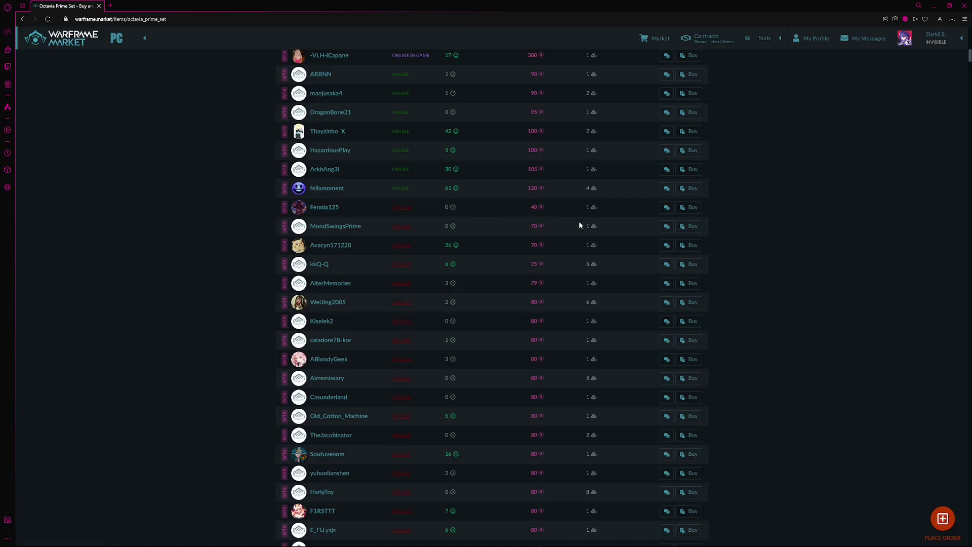
{"action": "scroll", "coordinate": [577, 225], "scroll_direction": "down", "scroll_amount": 3}
{"action": "scroll", "coordinate": [545, 270], "scroll_direction": "down", "scroll_amount": 3}
{"action": "scroll", "coordinate": [527, 267], "scroll_direction": "down", "scroll_amount": 3}
{"action": "scroll", "coordinate": [539, 286], "scroll_direction": "down", "scroll_amount": 3}
{"action": "scroll", "coordinate": [532, 300], "scroll_direction": "up", "scroll_amount": 5}
{"action": "scroll", "coordinate": [520, 341], "scroll_direction": "up", "scroll_amount": 5}
{"action": "scroll", "coordinate": [531, 350], "scroll_direction": "up", "scroll_amount": 5}
{"action": "scroll", "coordinate": [528, 326], "scroll_direction": "up", "scroll_amount": 5}
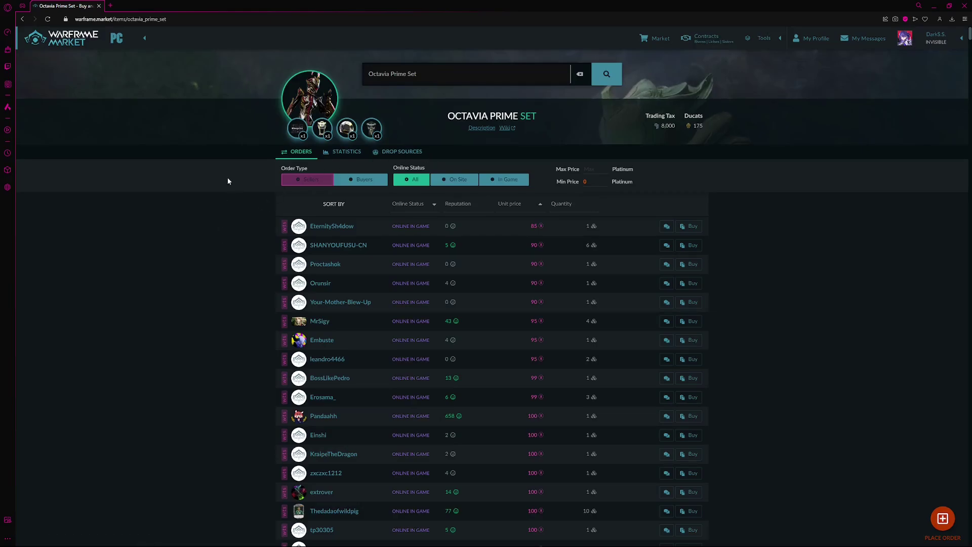
Step: Review the Octavia Prime Set's 90-day price history, then view its empty drop sources
{"action": "left_click", "coordinate": [347, 154]}
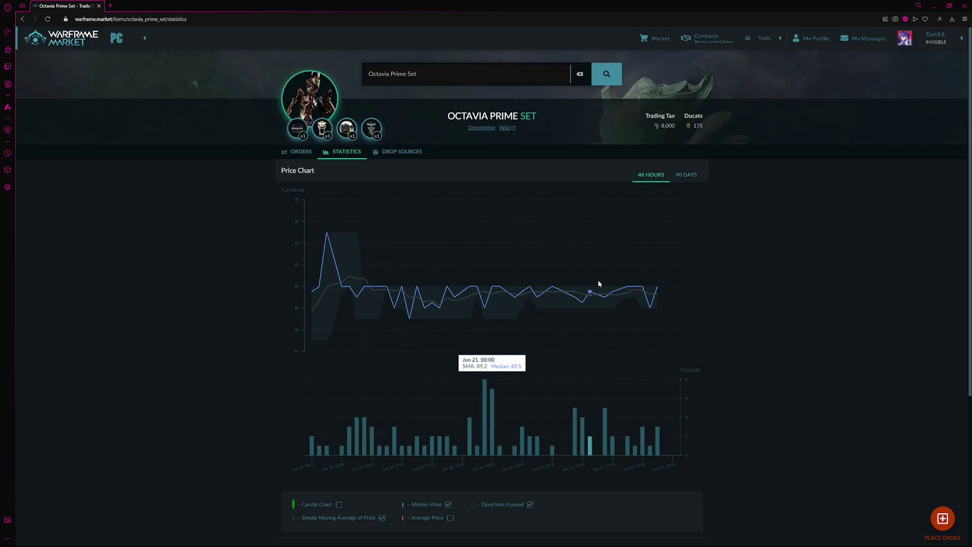
{"action": "left_click", "coordinate": [686, 181]}
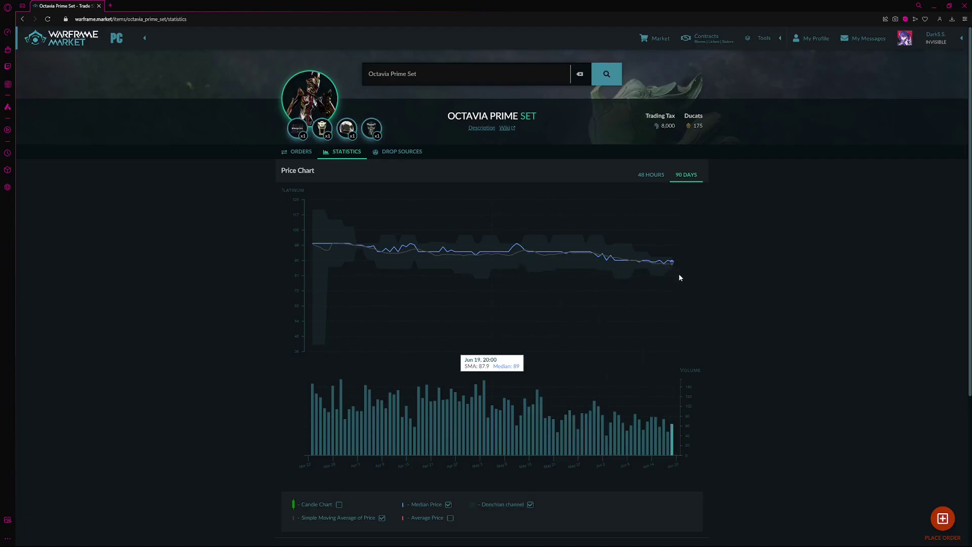
{"action": "left_click", "coordinate": [401, 151]}
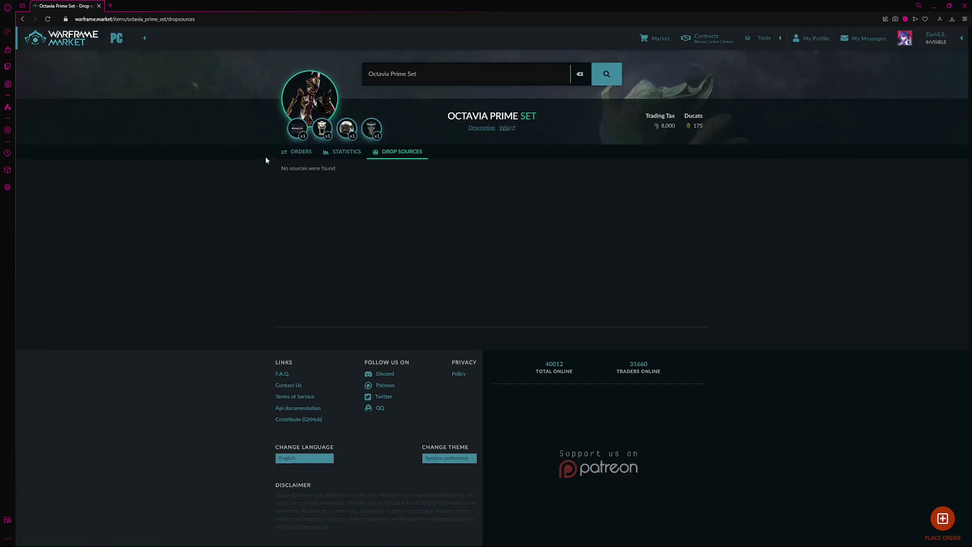
Step: Compare part relics, ending on the Blueprint's vaulted Axi O5, Meso O5 and Lith O3
{"action": "left_click", "coordinate": [298, 131]}
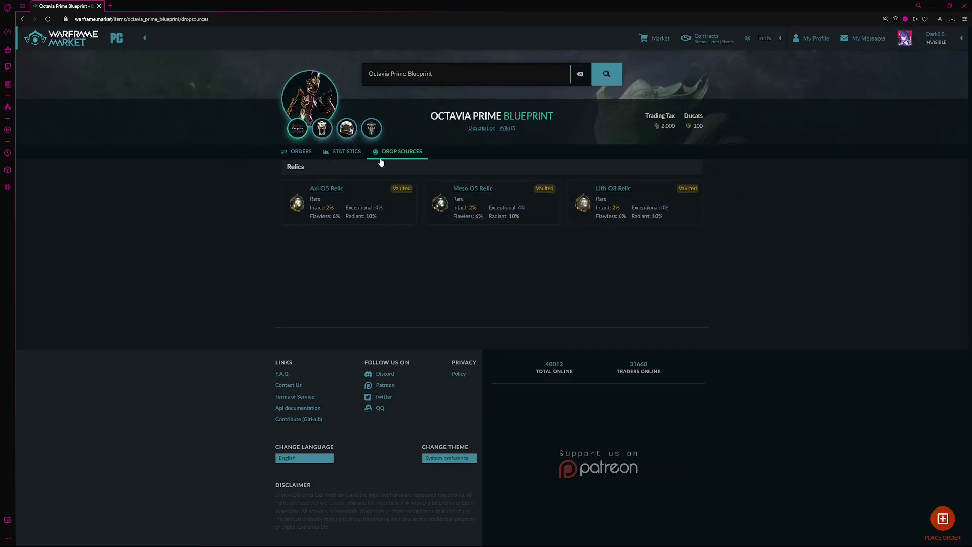
{"action": "left_click", "coordinate": [322, 128]}
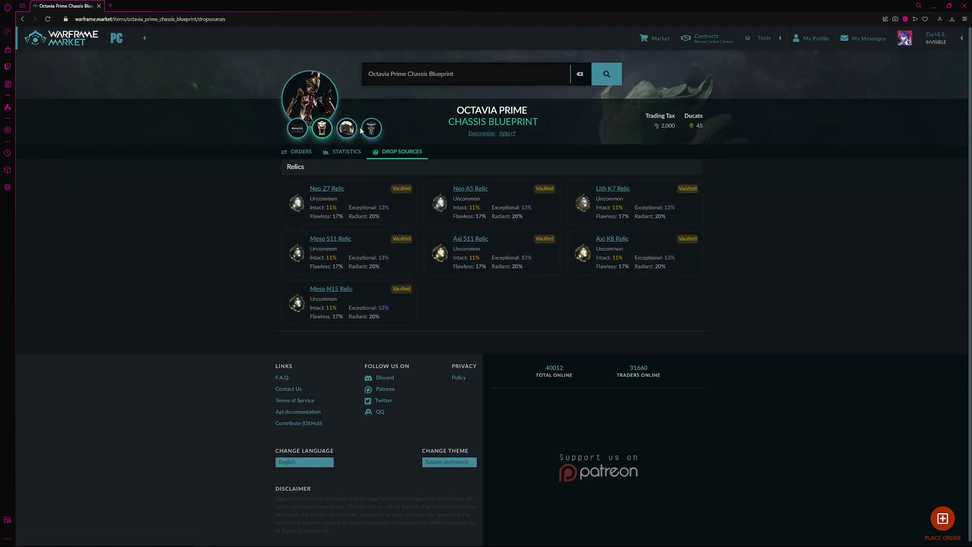
{"action": "left_click", "coordinate": [347, 128]}
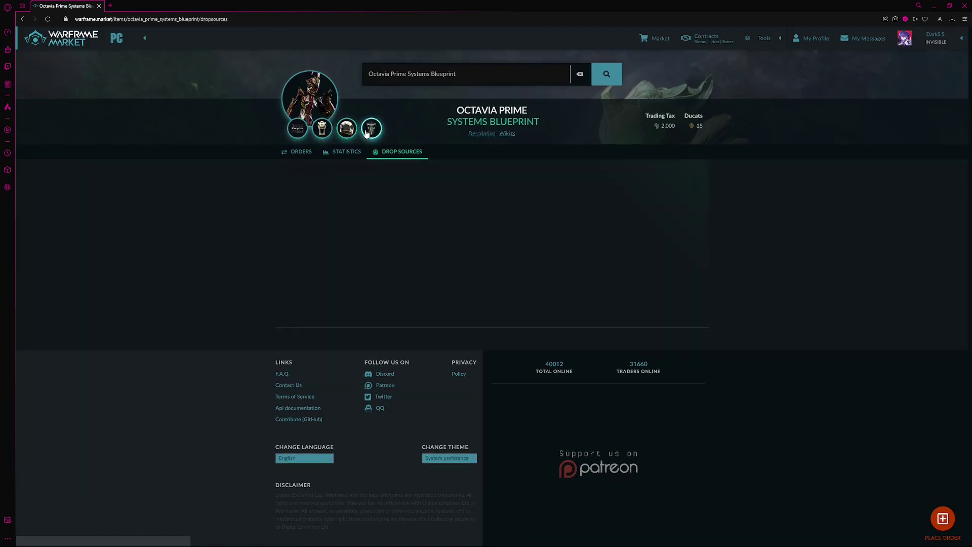
{"action": "left_click", "coordinate": [296, 127]}
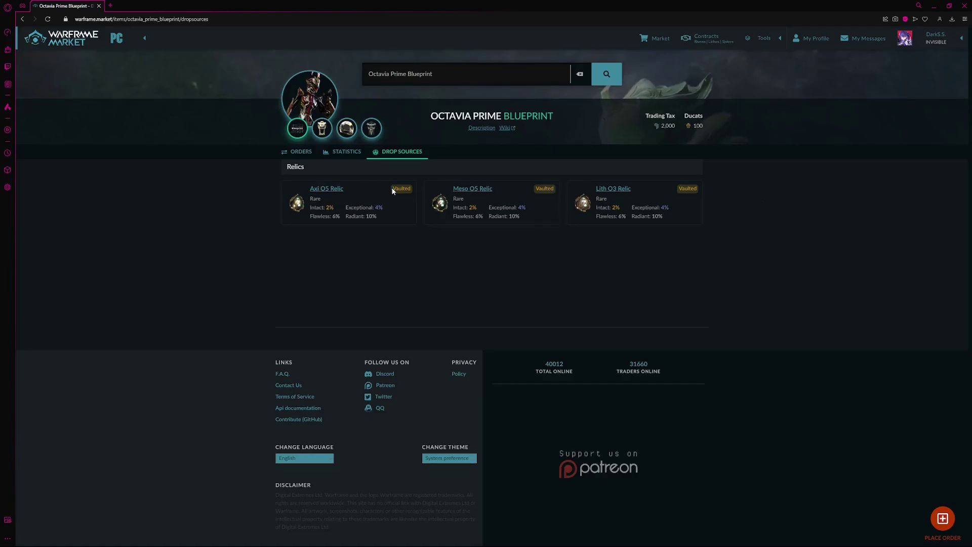
{"action": "left_click_drag", "start_coordinate": [393, 190], "coordinate": [400, 190]}
Step: Switch between the Octavia Prime Blueprint's price statistics and its sell orders
{"action": "left_click", "coordinate": [332, 156]}
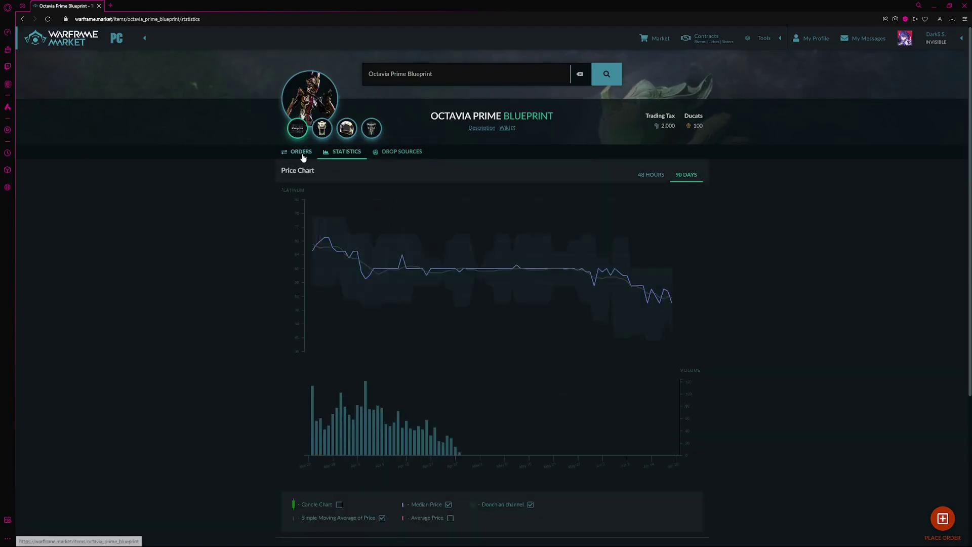
{"action": "left_click", "coordinate": [302, 154]}
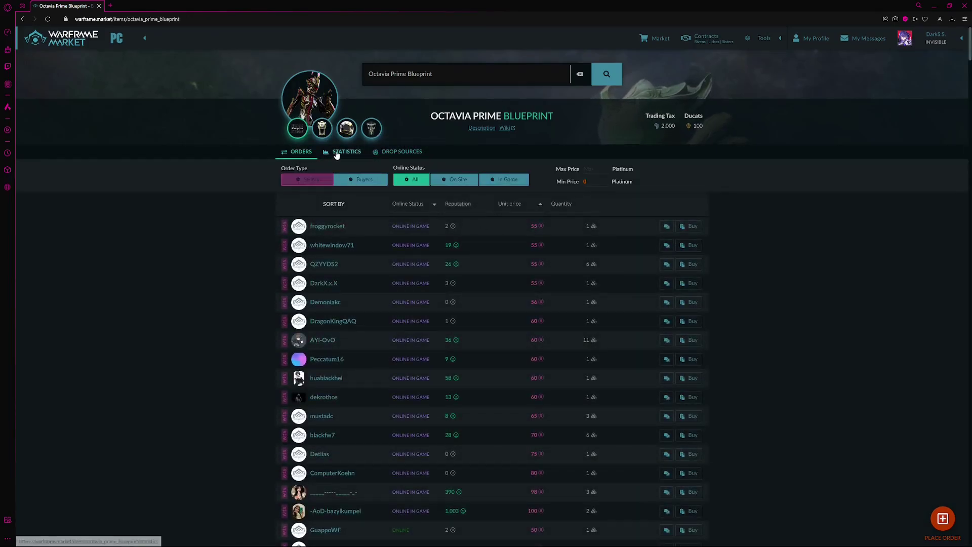
{"action": "left_click", "coordinate": [337, 152]}
{"action": "left_click", "coordinate": [301, 152]}
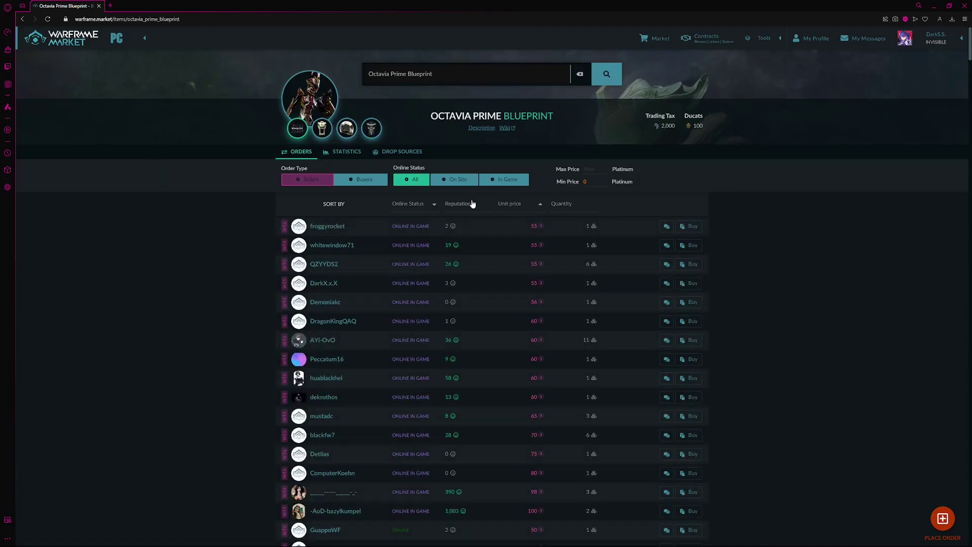
Step: Browse sellers for the Chassis, Neuroptics, Systems and Blueprint parts, ending on the set
{"action": "left_click", "coordinate": [331, 131]}
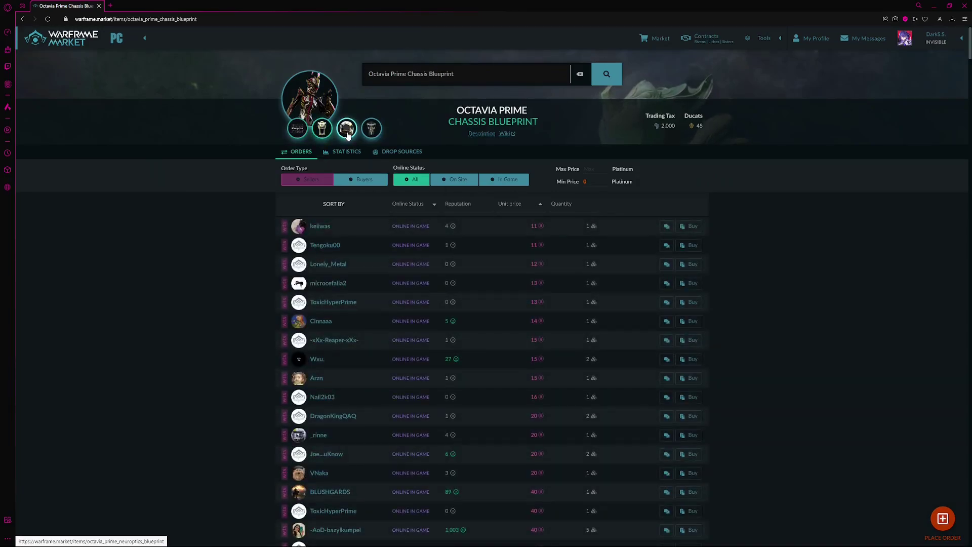
{"action": "left_click", "coordinate": [346, 129]}
{"action": "left_click", "coordinate": [297, 131]}
{"action": "left_click", "coordinate": [297, 134]}
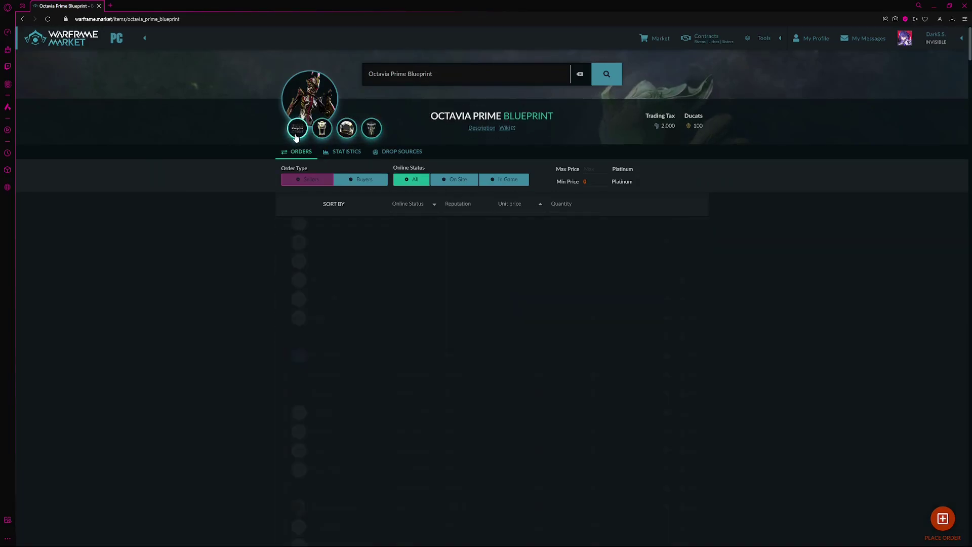
{"action": "scroll", "coordinate": [412, 279], "scroll_direction": "down", "scroll_amount": 2}
{"action": "scroll", "coordinate": [389, 281], "scroll_direction": "down", "scroll_amount": 10}
{"action": "scroll", "coordinate": [389, 282], "scroll_direction": "up", "scroll_amount": 6}
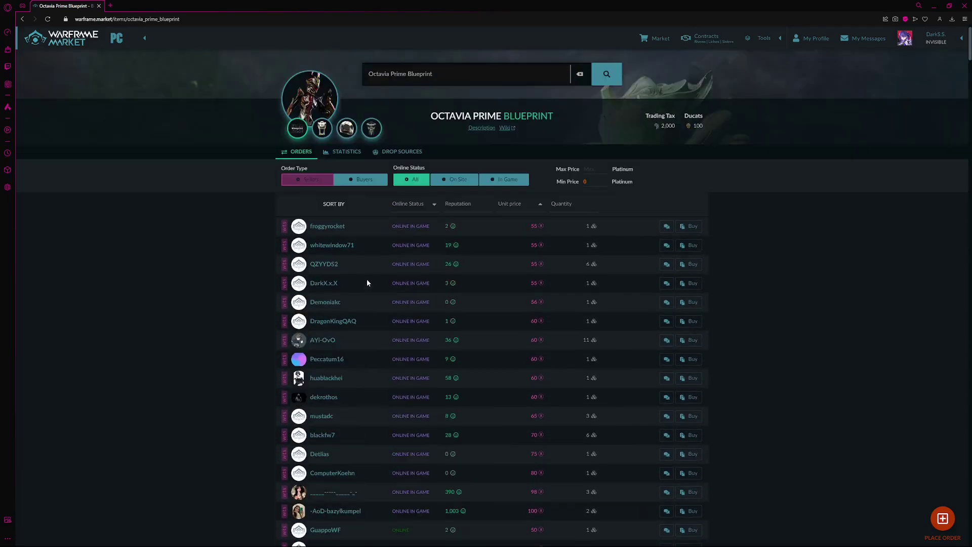
{"action": "left_click", "coordinate": [331, 130]}
{"action": "left_click", "coordinate": [347, 127]}
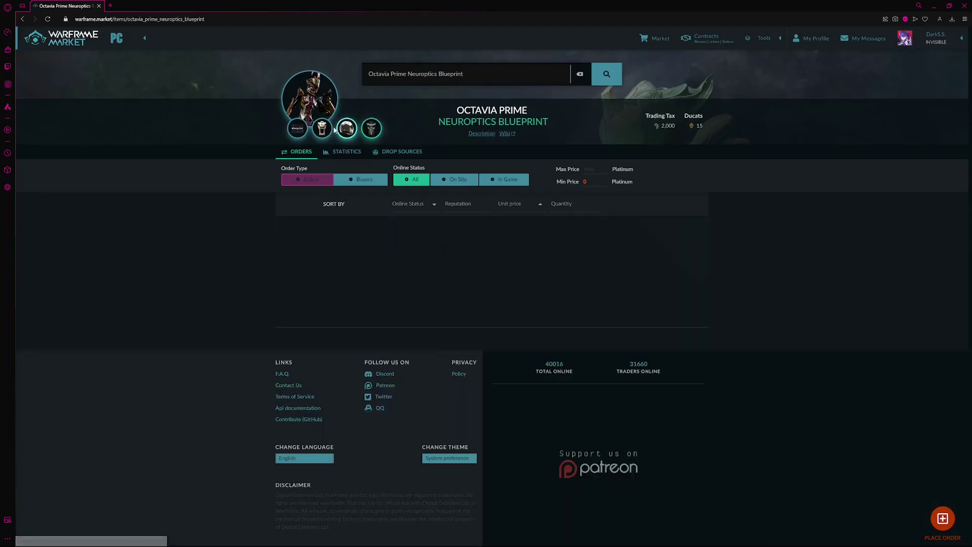
{"action": "left_click", "coordinate": [323, 127]}
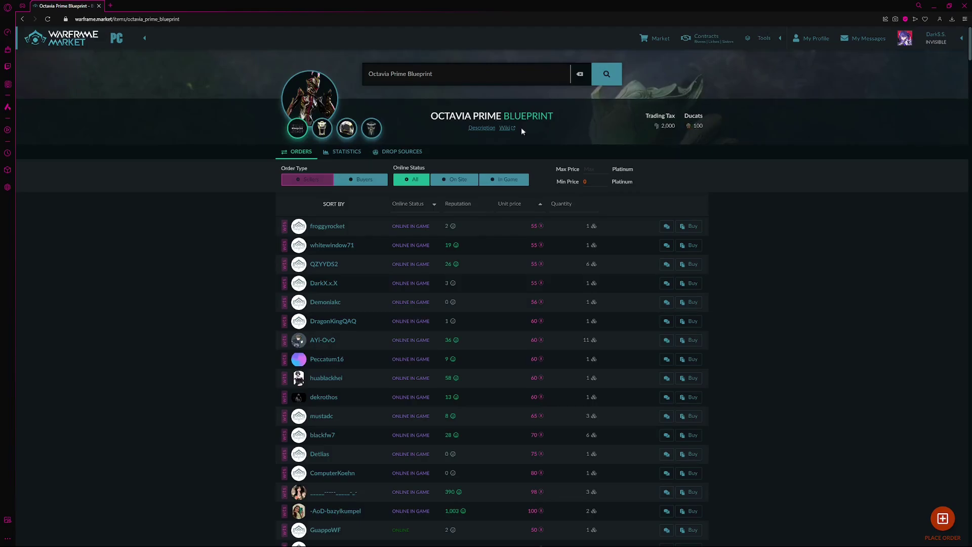
{"action": "left_click", "coordinate": [297, 128]}
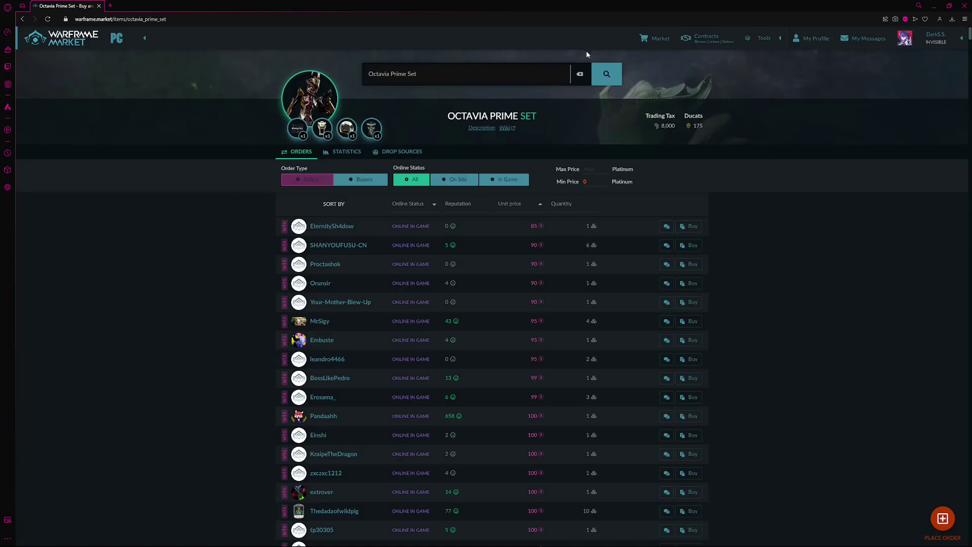
Step: Set status to Online In Game and view Chassis Blueprint sellers from 11 platinum
{"action": "left_click", "coordinate": [905, 45]}
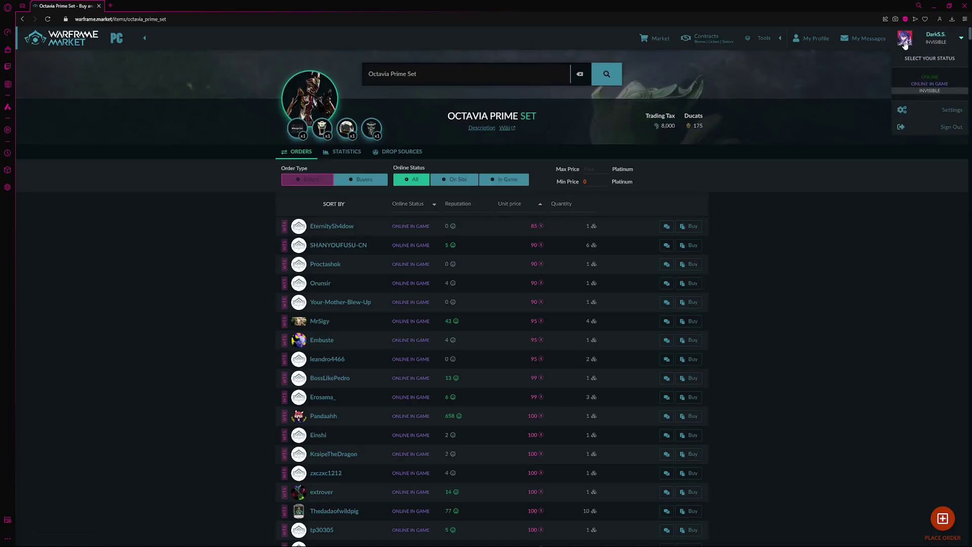
{"action": "left_click", "coordinate": [908, 85]}
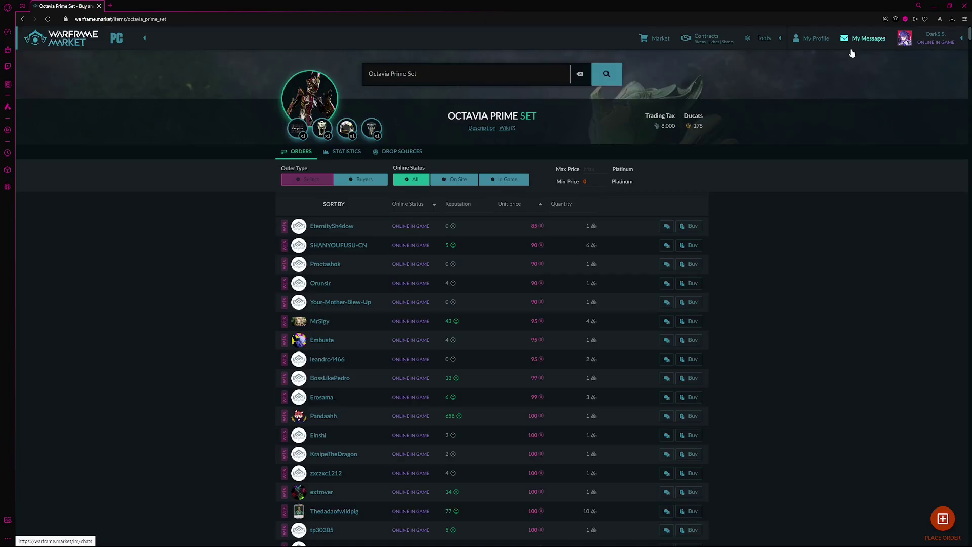
{"action": "left_click", "coordinate": [301, 131]}
{"action": "left_click", "coordinate": [346, 129]}
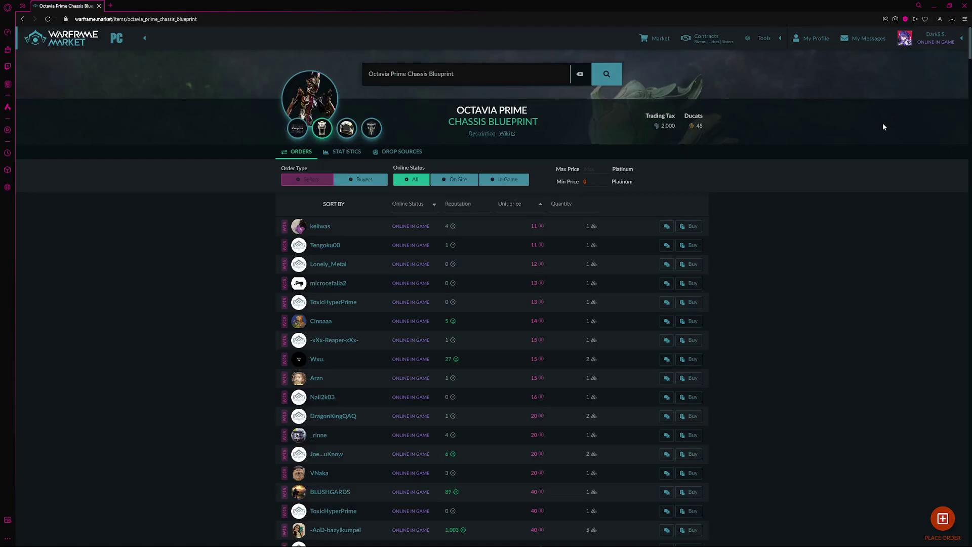
Step: Check the Chassis Blueprint's relic drops, return to the set orders, and open its wiki page
{"action": "left_click", "coordinate": [401, 151]}
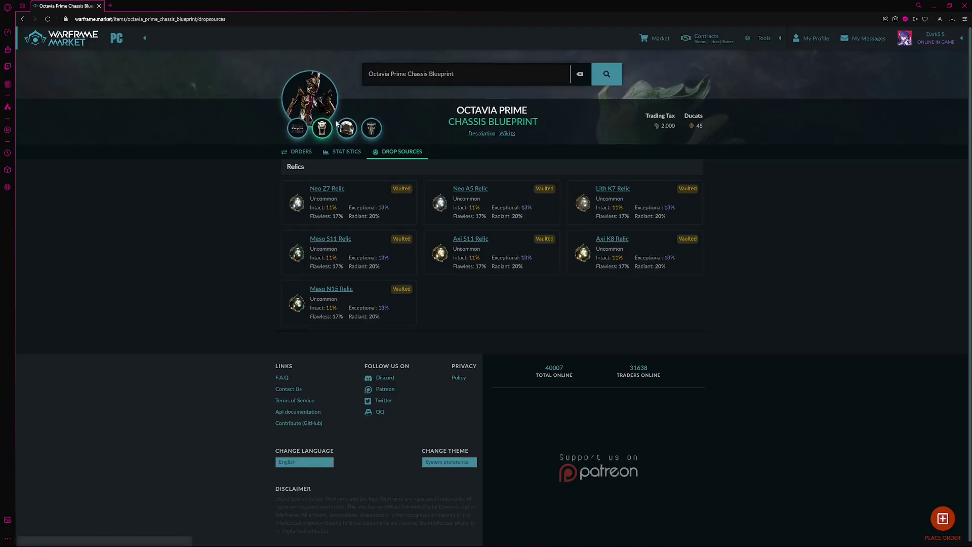
{"action": "left_click", "coordinate": [298, 127]}
{"action": "left_click", "coordinate": [304, 151]}
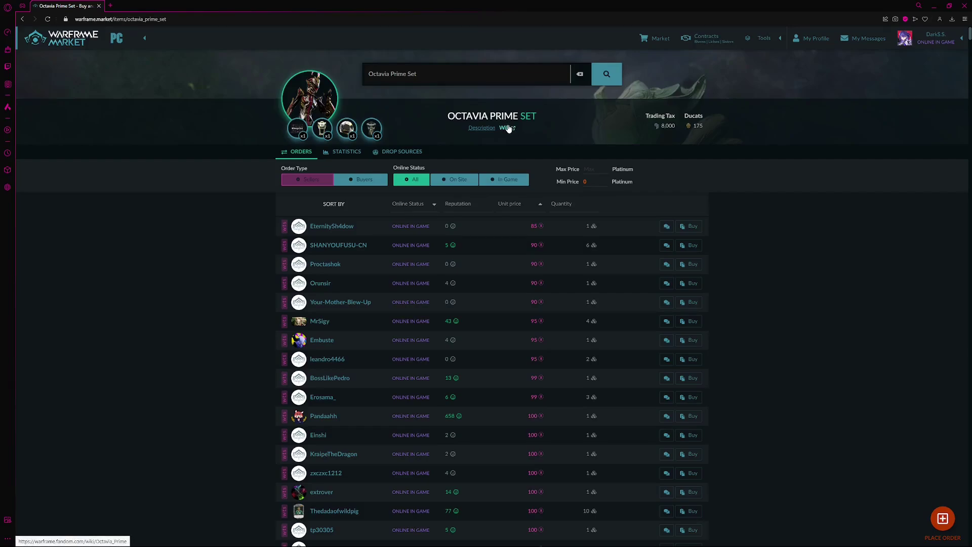
{"action": "left_click", "coordinate": [506, 128]}
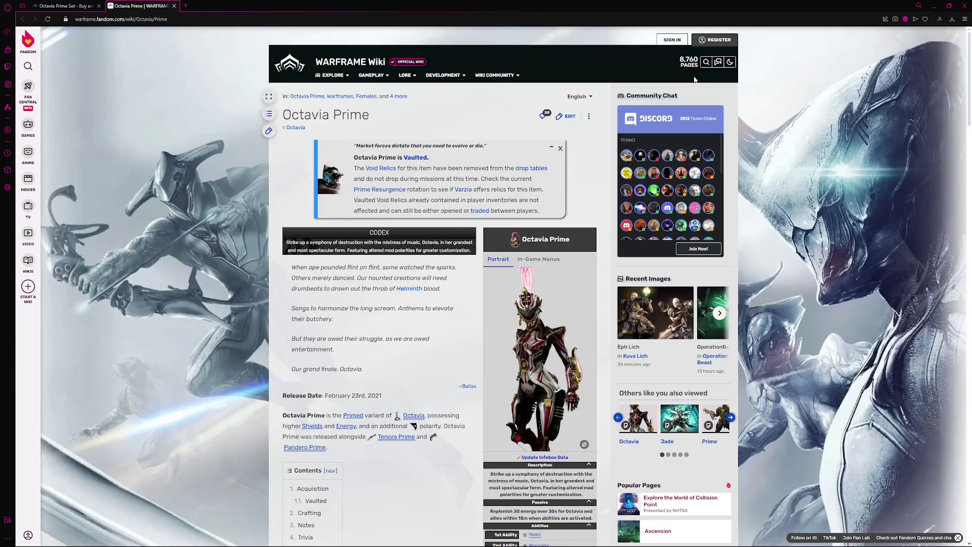
Step: Read the Octavia Prime wiki in dark theme, highlighting its vaulted notes, then close it
{"action": "left_click", "coordinate": [729, 63]}
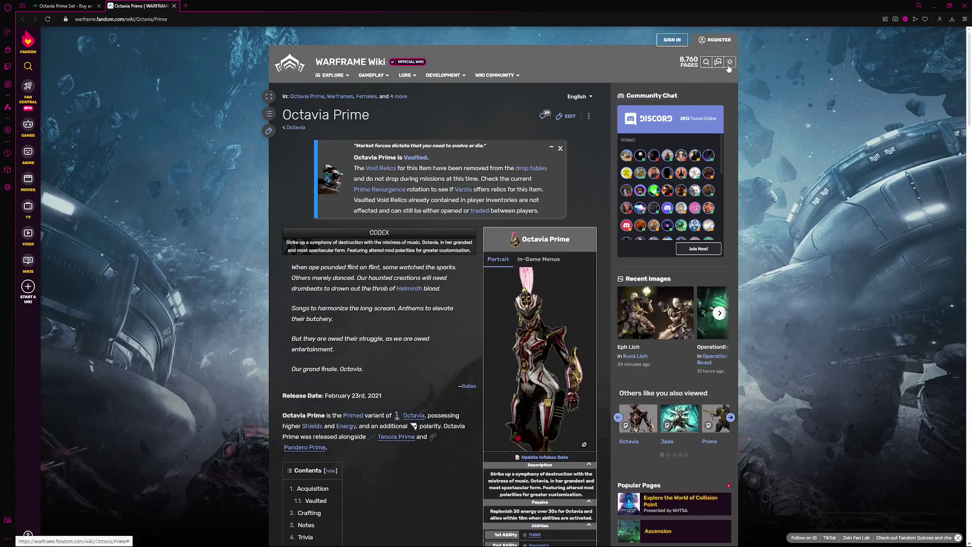
{"action": "scroll", "coordinate": [449, 259], "scroll_direction": "down", "scroll_amount": 2}
{"action": "scroll", "coordinate": [411, 219], "scroll_direction": "up", "scroll_amount": 2}
{"action": "scroll", "coordinate": [411, 219], "scroll_direction": "up", "scroll_amount": 1}
{"action": "scroll", "coordinate": [350, 235], "scroll_direction": "down", "scroll_amount": 3}
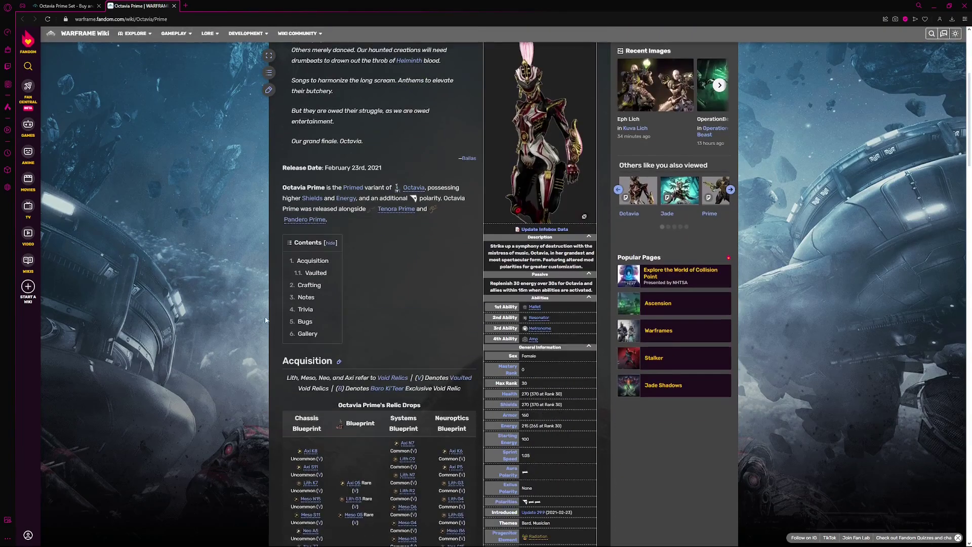
{"action": "scroll", "coordinate": [470, 313], "scroll_direction": "up", "scroll_amount": 3}
{"action": "scroll", "coordinate": [461, 303], "scroll_direction": "up", "scroll_amount": 1}
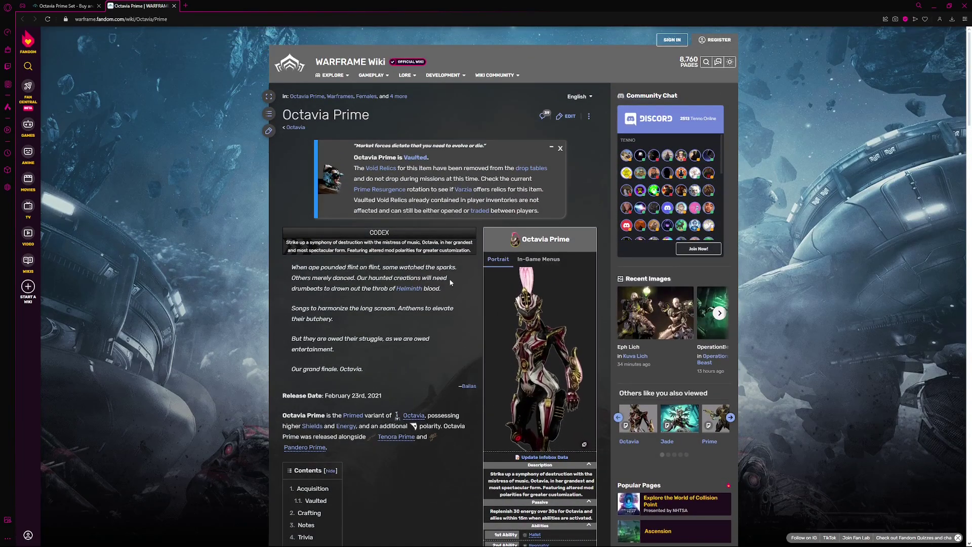
{"action": "left_click", "coordinate": [65, 5]}
{"action": "left_click", "coordinate": [140, 5]}
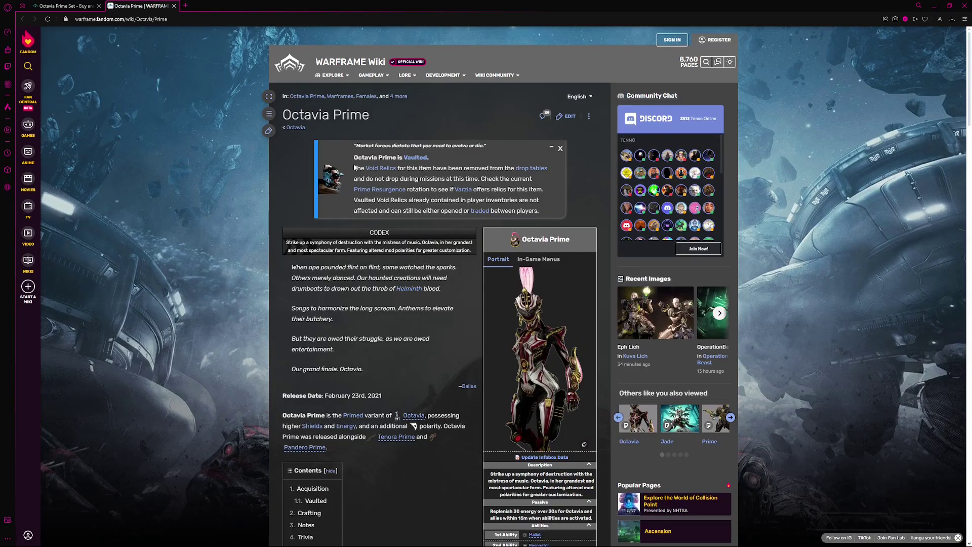
{"action": "left_click_drag", "start_coordinate": [355, 168], "coordinate": [463, 169]}
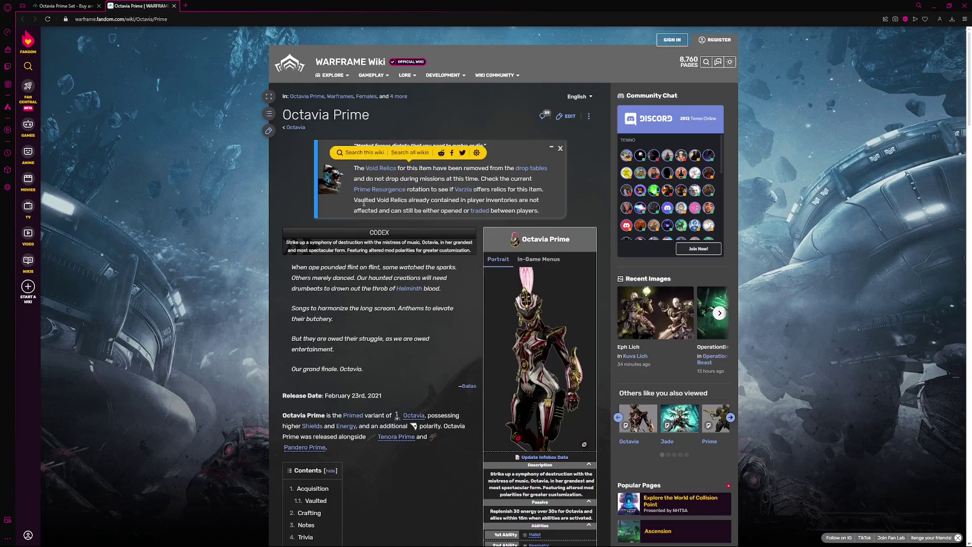
{"action": "scroll", "coordinate": [467, 213], "scroll_direction": "down", "scroll_amount": 3}
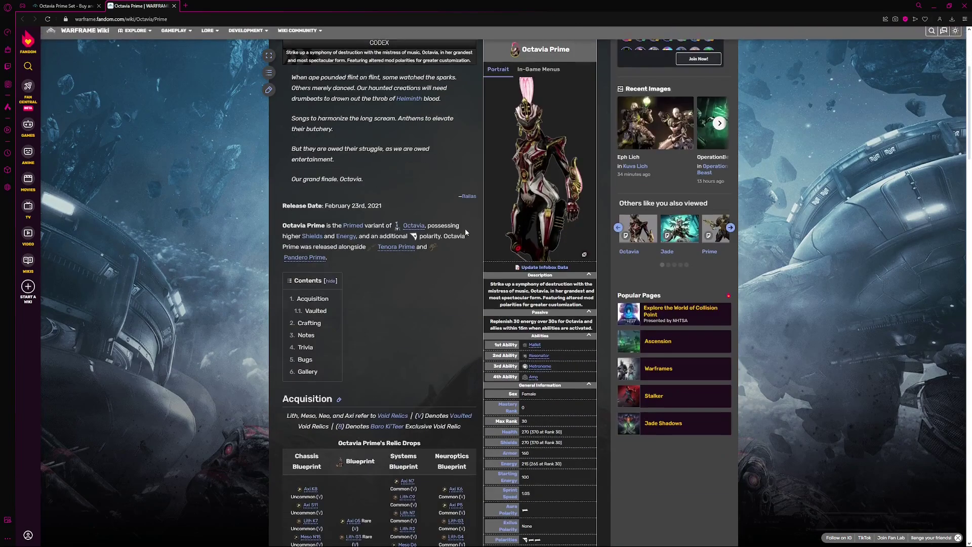
{"action": "scroll", "coordinate": [443, 235], "scroll_direction": "up", "scroll_amount": 1}
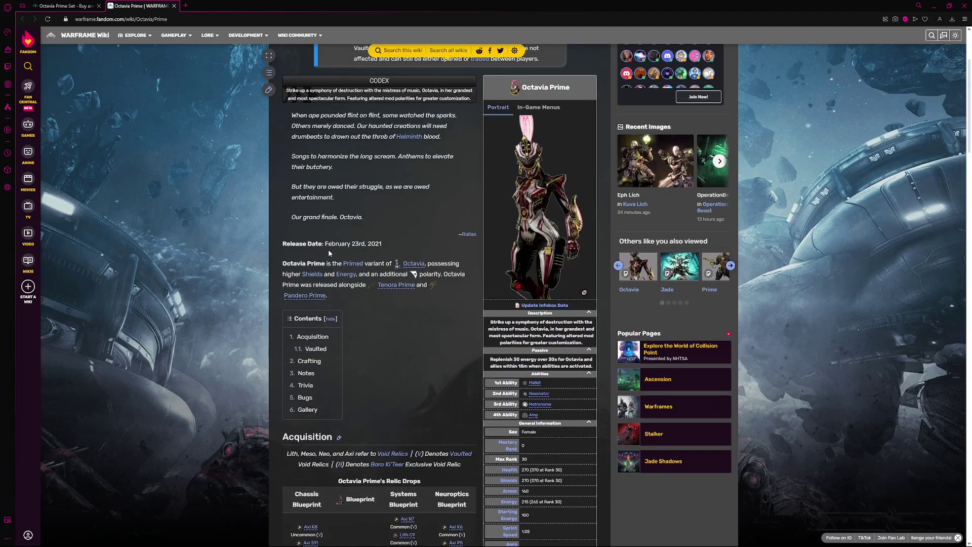
{"action": "scroll", "coordinate": [377, 248], "scroll_direction": "down", "scroll_amount": 3}
{"action": "scroll", "coordinate": [378, 243], "scroll_direction": "down", "scroll_amount": 2}
{"action": "scroll", "coordinate": [377, 238], "scroll_direction": "down", "scroll_amount": 1}
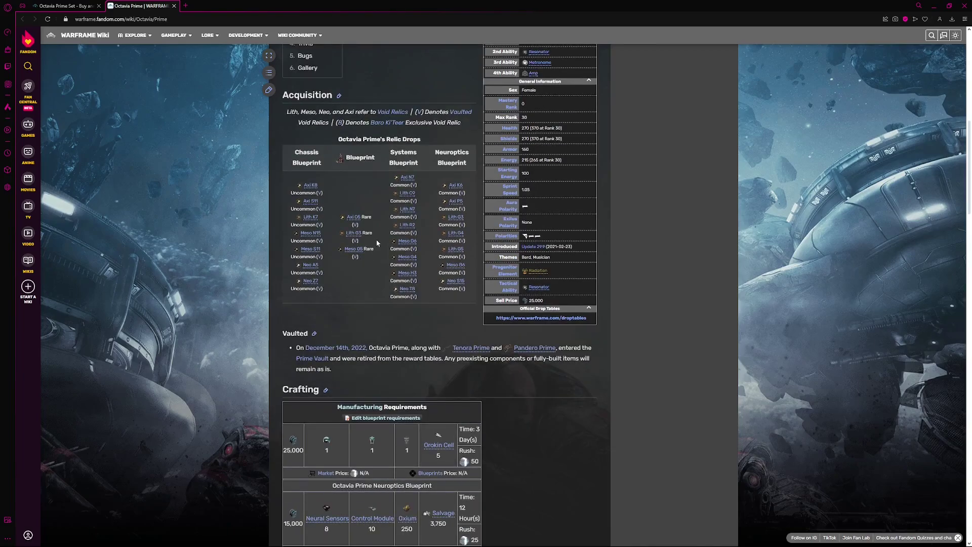
{"action": "scroll", "coordinate": [375, 239], "scroll_direction": "down", "scroll_amount": 1}
{"action": "left_click_drag", "start_coordinate": [305, 308], "coordinate": [407, 320]}
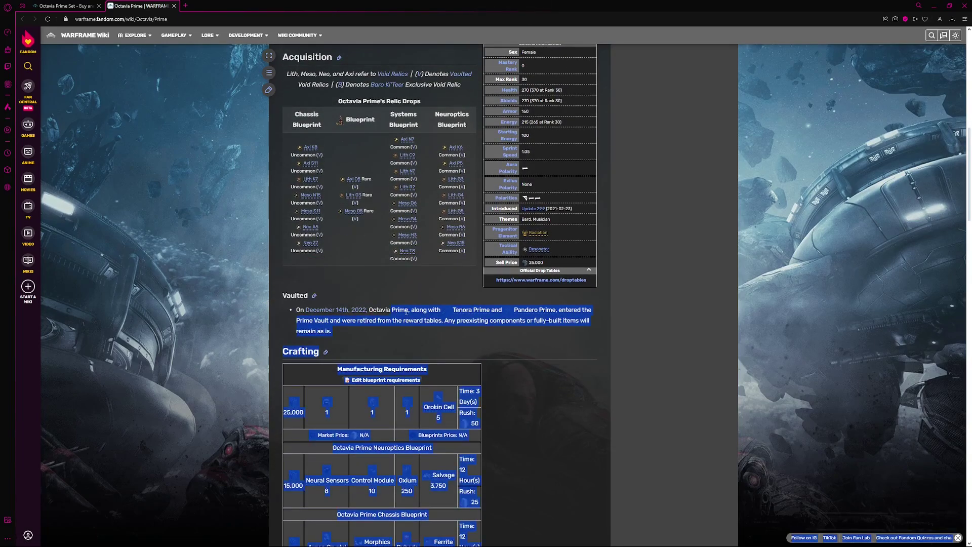
{"action": "left_click", "coordinate": [405, 312]}
{"action": "scroll", "coordinate": [389, 313], "scroll_direction": "down", "scroll_amount": 3}
{"action": "scroll", "coordinate": [520, 277], "scroll_direction": "down", "scroll_amount": 3}
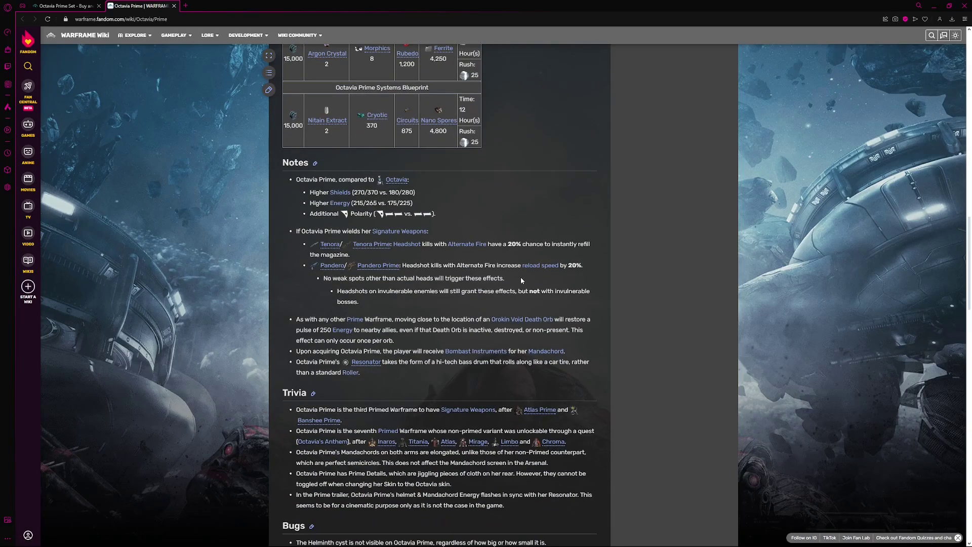
{"action": "scroll", "coordinate": [520, 277], "scroll_direction": "down", "scroll_amount": 3}
{"action": "scroll", "coordinate": [524, 281], "scroll_direction": "down", "scroll_amount": 3}
{"action": "scroll", "coordinate": [528, 285], "scroll_direction": "down", "scroll_amount": 3}
{"action": "scroll", "coordinate": [544, 298], "scroll_direction": "down", "scroll_amount": 3}
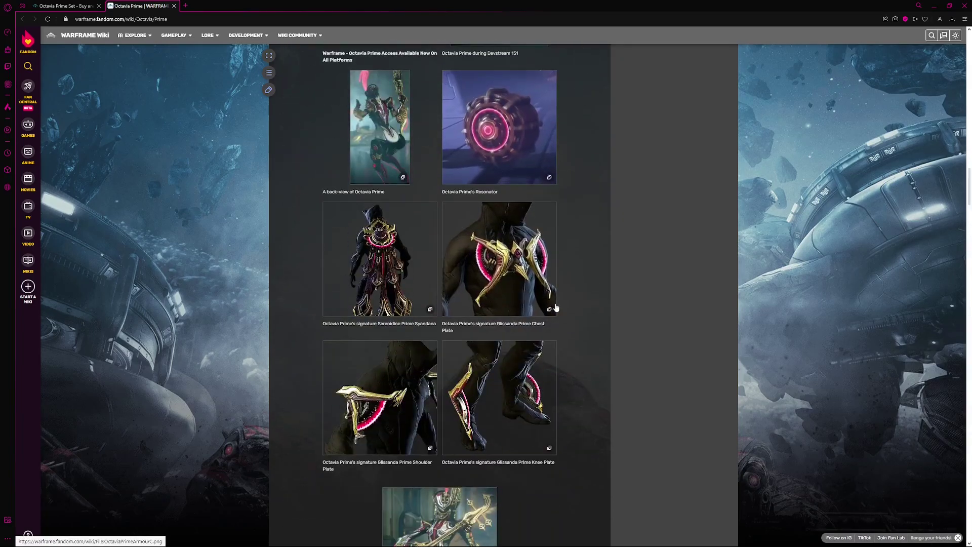
{"action": "scroll", "coordinate": [557, 310], "scroll_direction": "down", "scroll_amount": 3}
{"action": "scroll", "coordinate": [557, 309], "scroll_direction": "down", "scroll_amount": 3}
{"action": "scroll", "coordinate": [371, 335], "scroll_direction": "up", "scroll_amount": 5}
{"action": "scroll", "coordinate": [352, 314], "scroll_direction": "up", "scroll_amount": 3}
{"action": "scroll", "coordinate": [352, 313], "scroll_direction": "up", "scroll_amount": 4}
{"action": "scroll", "coordinate": [346, 294], "scroll_direction": "up", "scroll_amount": 4}
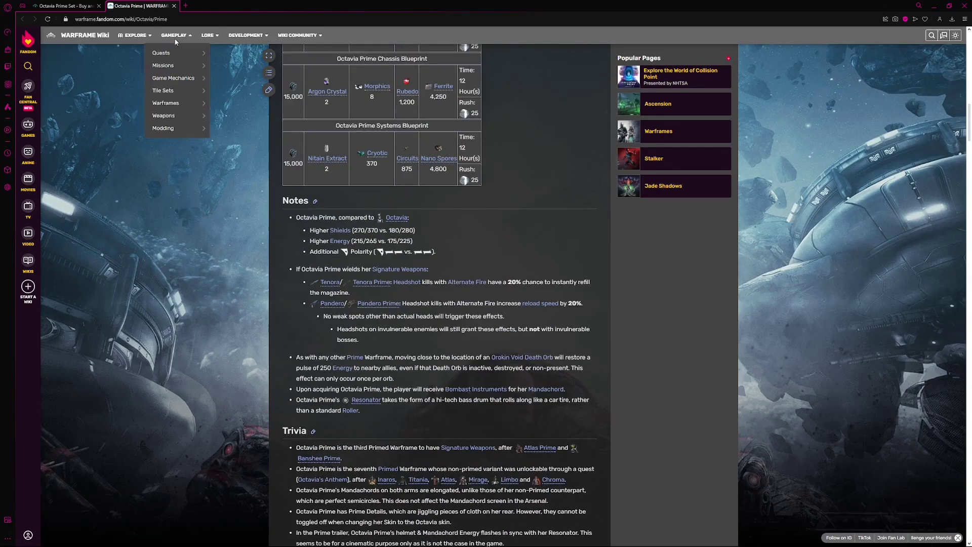
{"action": "left_click", "coordinate": [174, 6]}
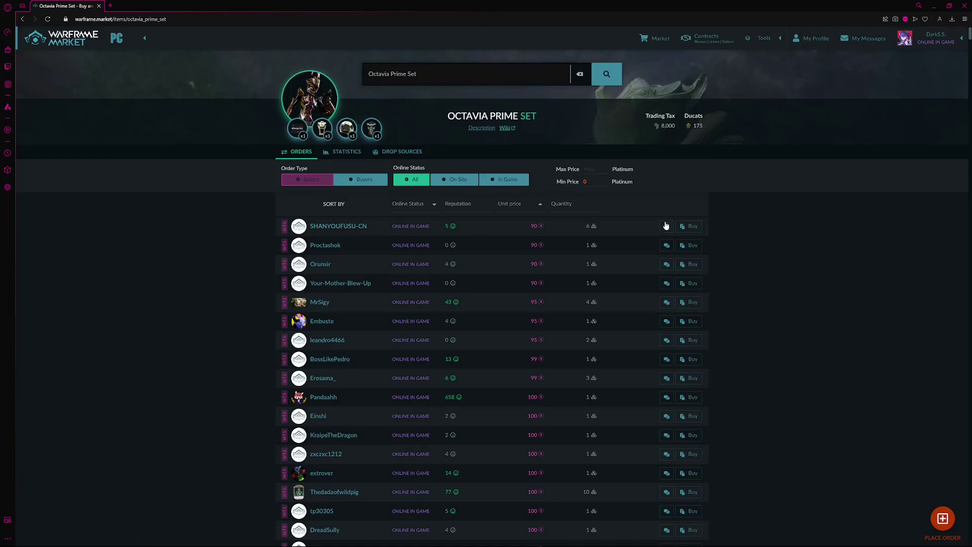
{"action": "left_click", "coordinate": [693, 226]}
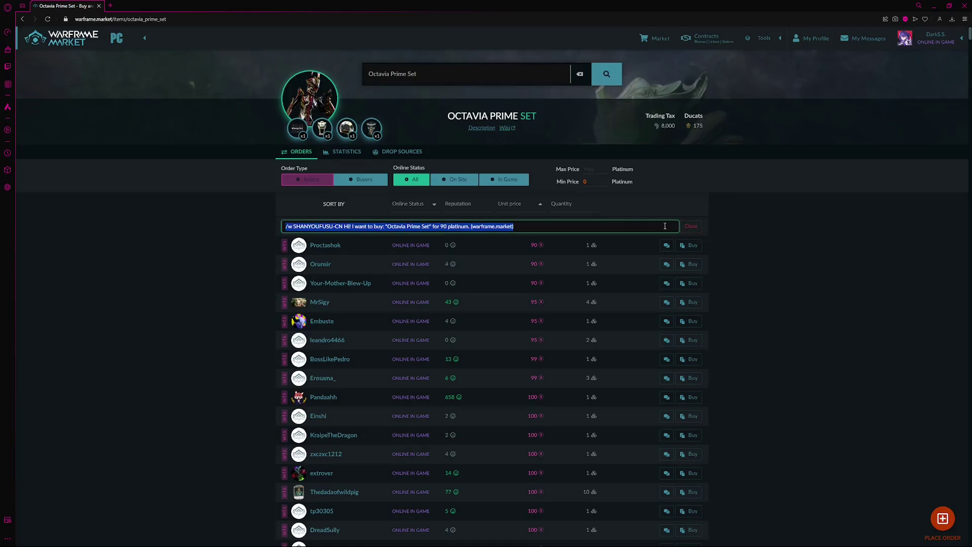
{"action": "left_click", "coordinate": [690, 227]}
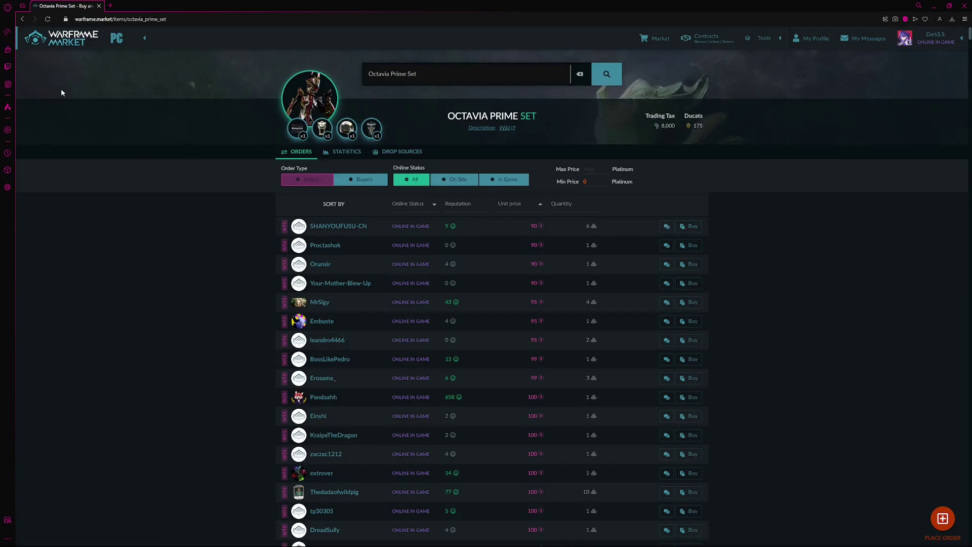
{"action": "left_click", "coordinate": [48, 20]}
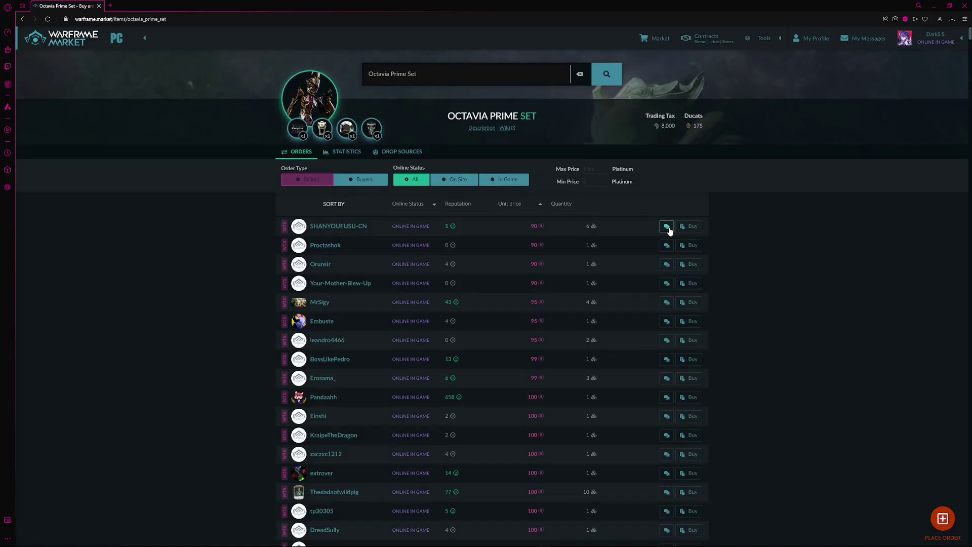
{"action": "left_click", "coordinate": [666, 226]}
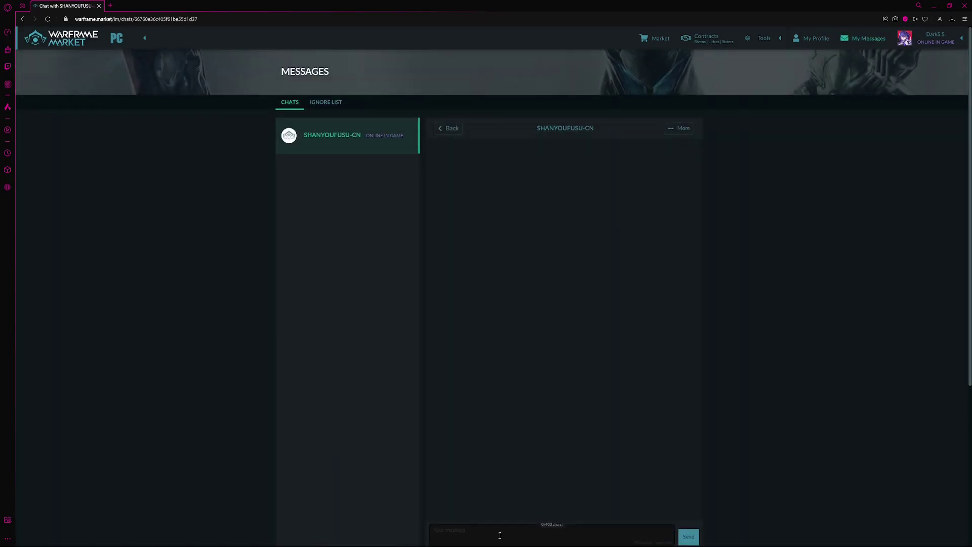
{"action": "left_click", "coordinate": [450, 534]}
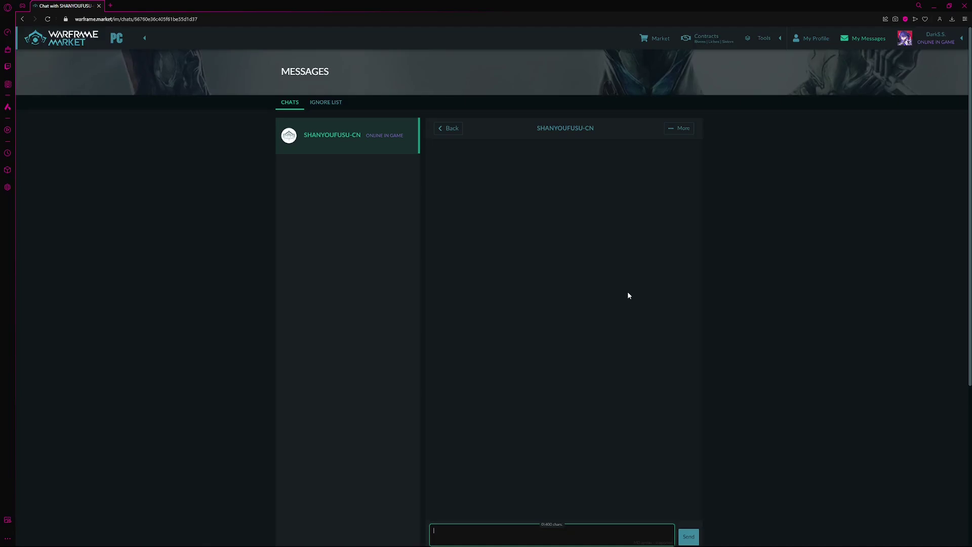
{"action": "right_click", "coordinate": [315, 130]}
{"action": "left_click", "coordinate": [271, 152]}
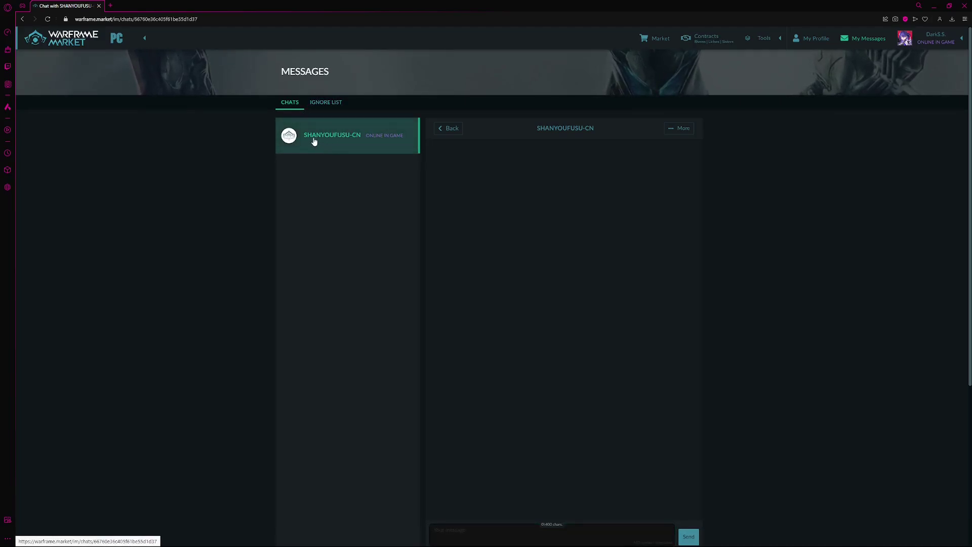
Step: Delete the SHANYOUFUSU-CN chat and return to the Warframe Market homepage
{"action": "left_click", "coordinate": [445, 127]}
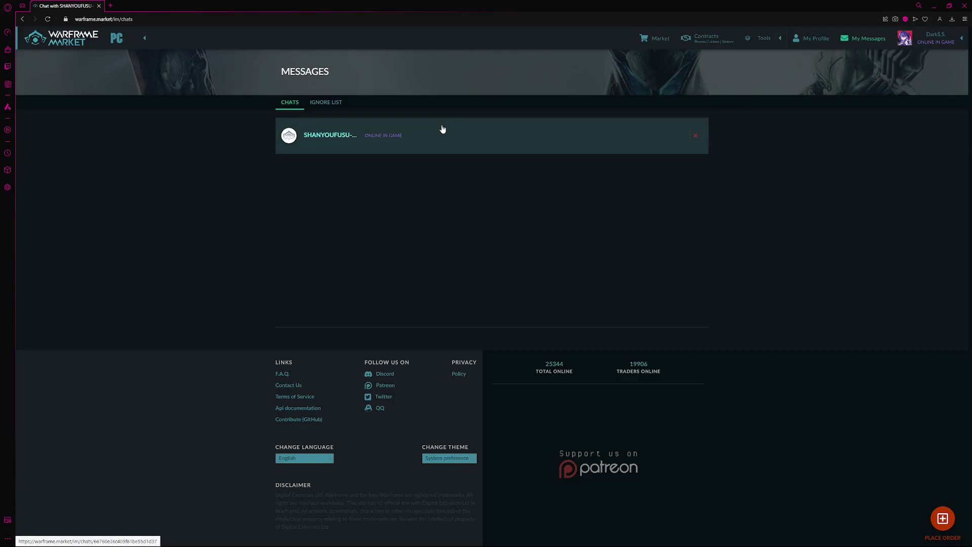
{"action": "left_click", "coordinate": [695, 137]}
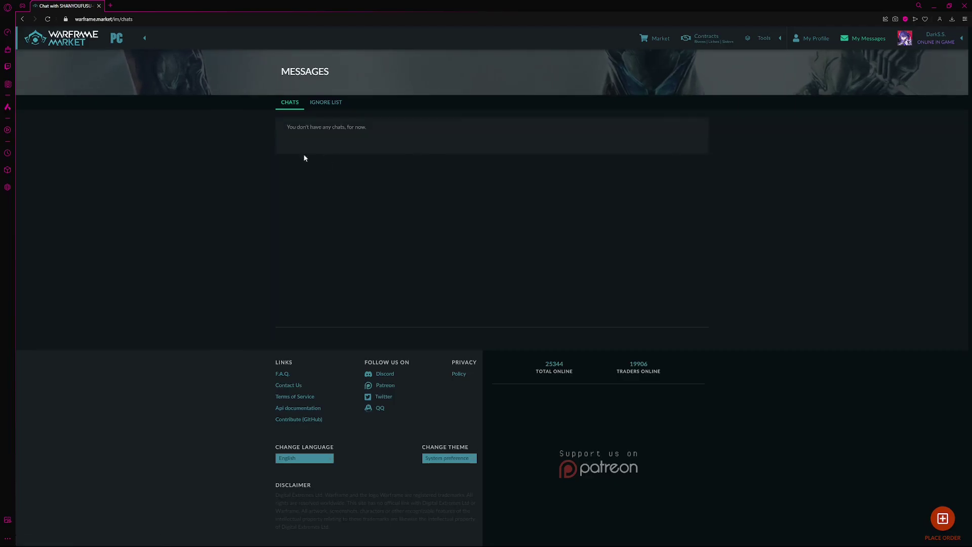
{"action": "left_click", "coordinate": [90, 45]}
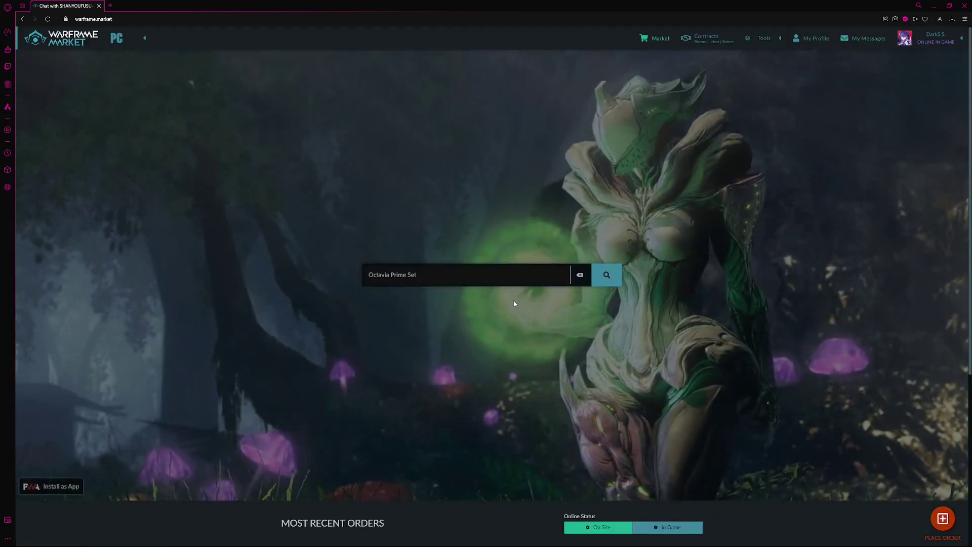
{"action": "scroll", "coordinate": [347, 252], "scroll_direction": "down", "scroll_amount": 3}
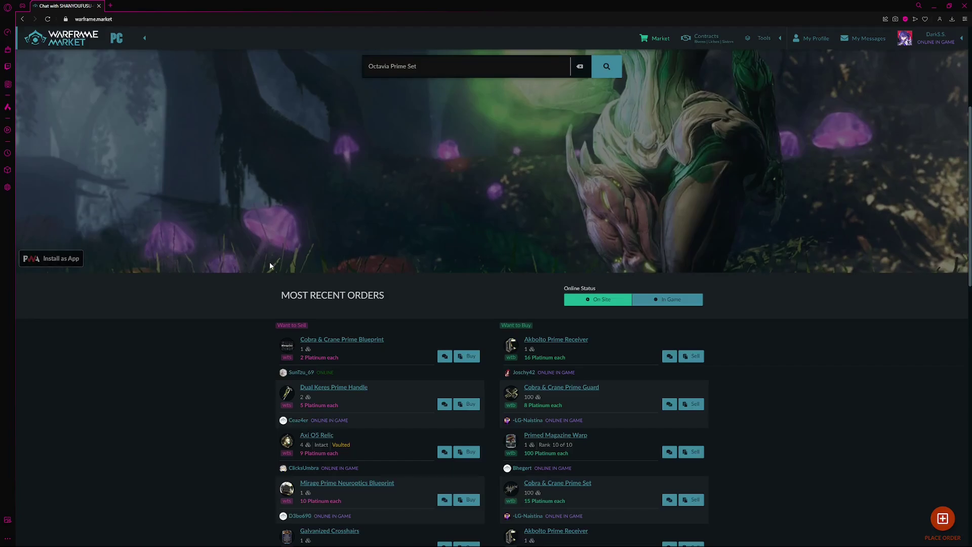
{"action": "scroll", "coordinate": [284, 253], "scroll_direction": "up", "scroll_amount": 3}
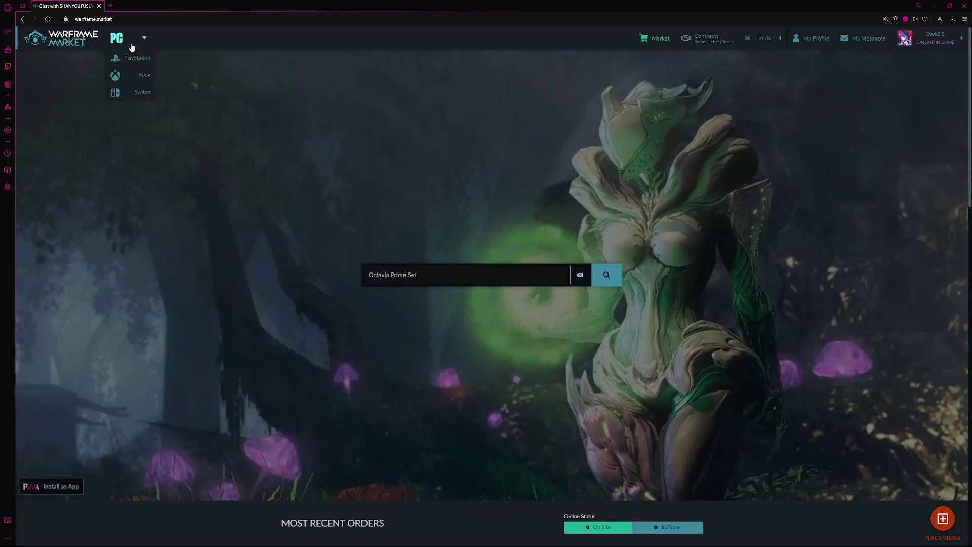
{"action": "mouse_move", "coordinate": [118, 38]}
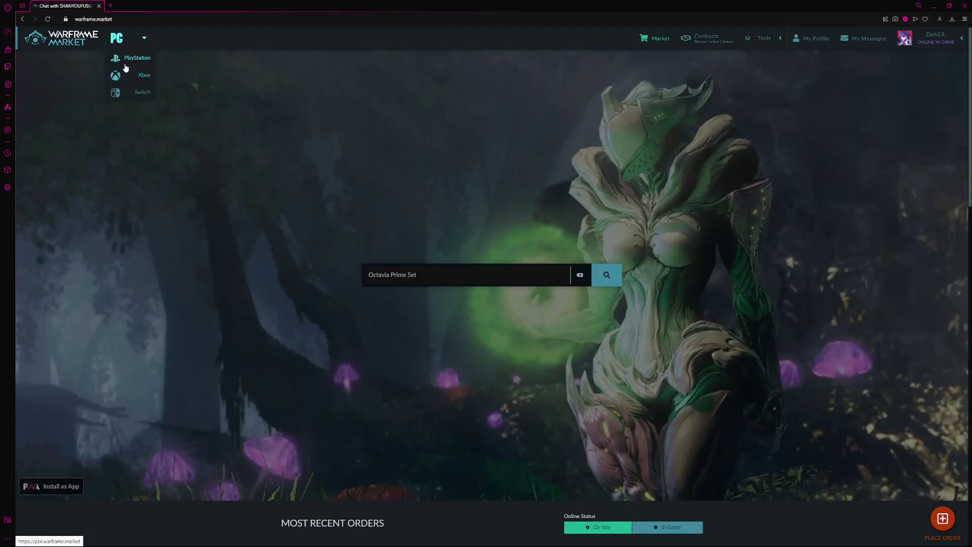
Step: Switch the marketplace platform to Xbox, then PC, and finally PlayStation
{"action": "left_click", "coordinate": [126, 73]}
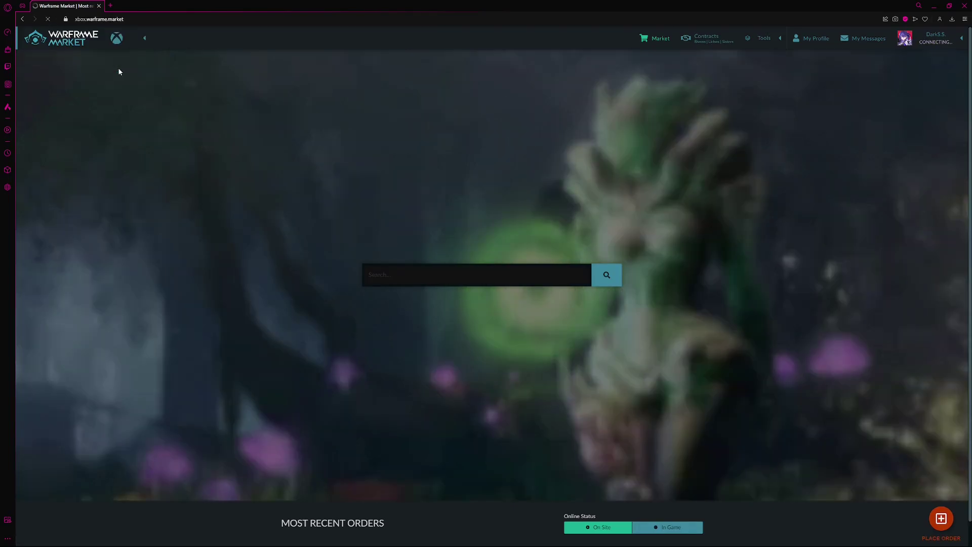
{"action": "scroll", "coordinate": [409, 222], "scroll_direction": "down", "scroll_amount": 3}
{"action": "scroll", "coordinate": [425, 215], "scroll_direction": "down", "scroll_amount": 3}
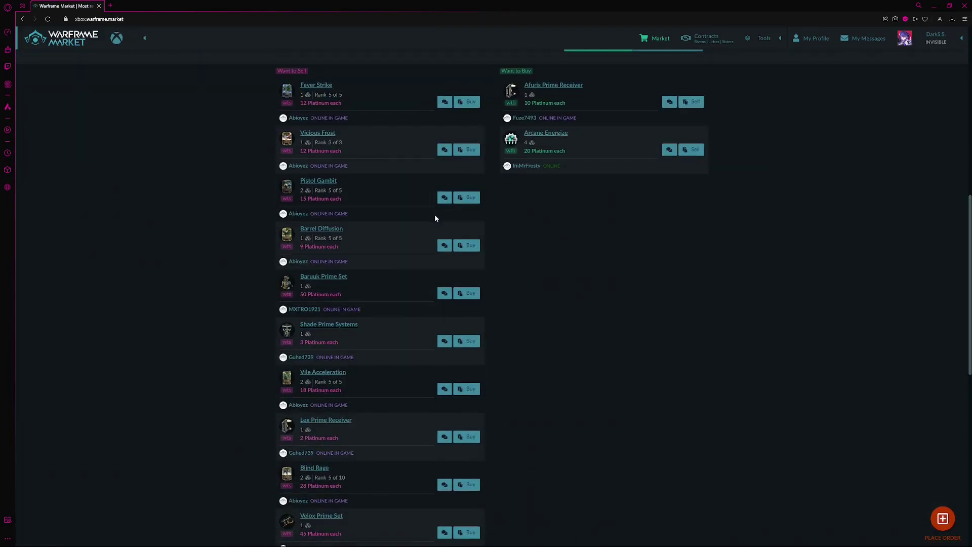
{"action": "scroll", "coordinate": [403, 212], "scroll_direction": "up", "scroll_amount": 6}
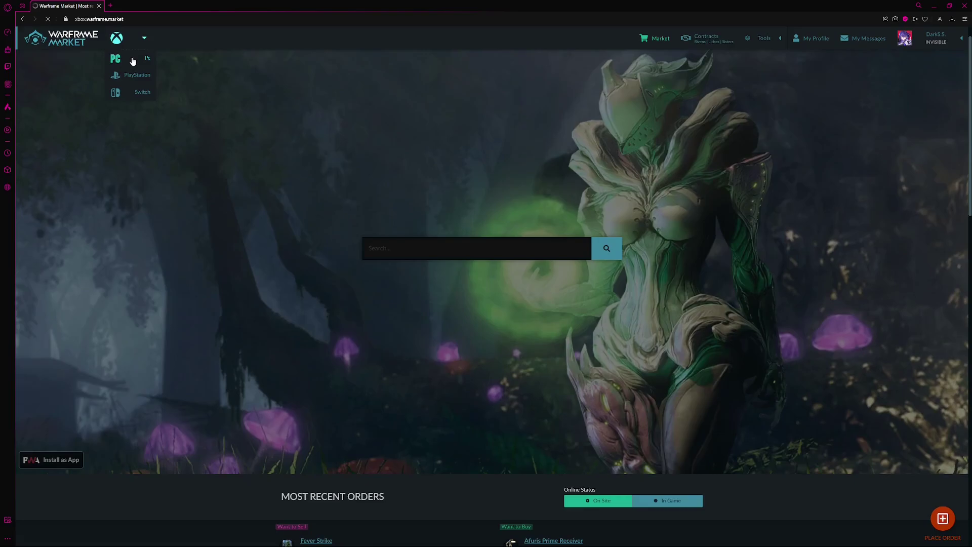
{"action": "left_click", "coordinate": [132, 59]}
{"action": "scroll", "coordinate": [344, 174], "scroll_direction": "down", "scroll_amount": 3}
{"action": "scroll", "coordinate": [350, 173], "scroll_direction": "down", "scroll_amount": 5}
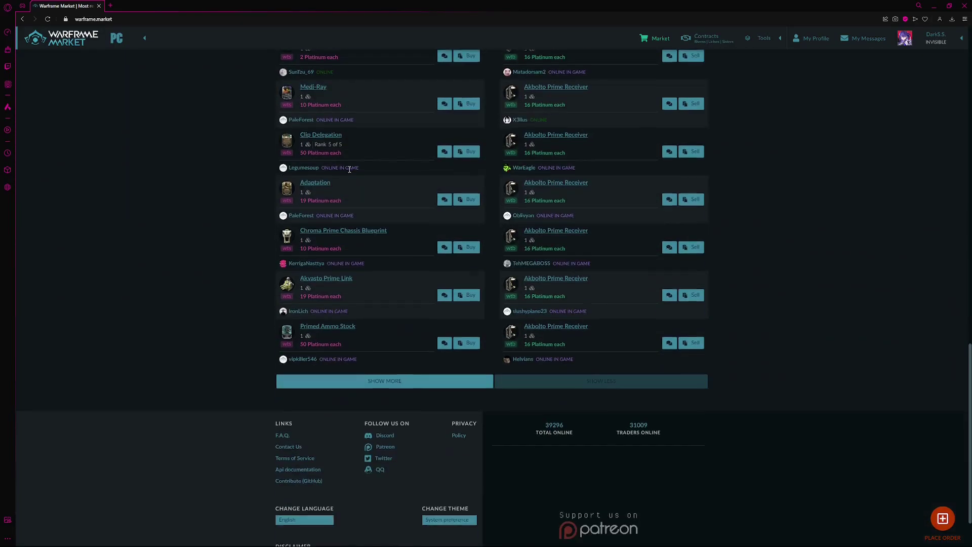
{"action": "scroll", "coordinate": [345, 182], "scroll_direction": "up", "scroll_amount": 5}
{"action": "scroll", "coordinate": [334, 193], "scroll_direction": "up", "scroll_amount": 5}
{"action": "scroll", "coordinate": [317, 198], "scroll_direction": "down", "scroll_amount": 3}
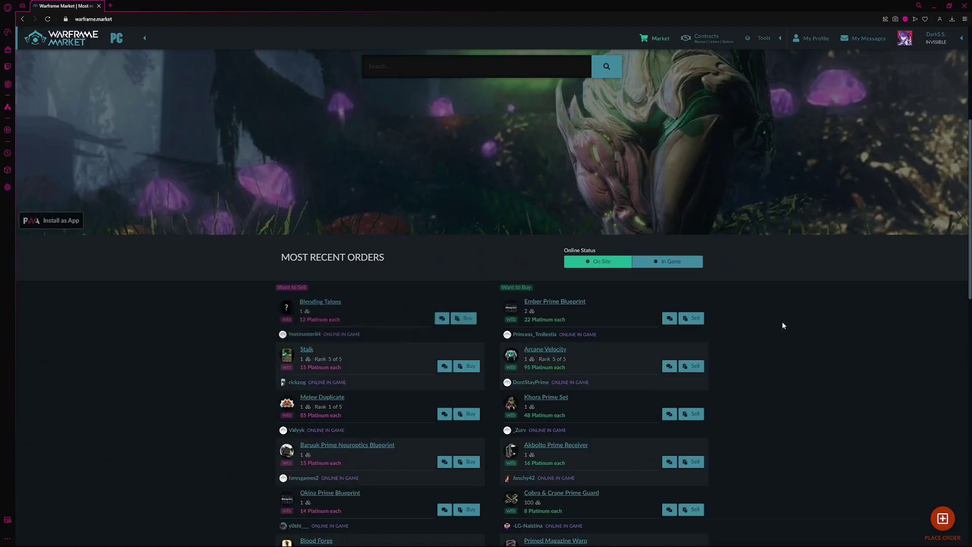
{"action": "scroll", "coordinate": [180, 188], "scroll_direction": "up", "scroll_amount": 5}
{"action": "left_click", "coordinate": [144, 38]}
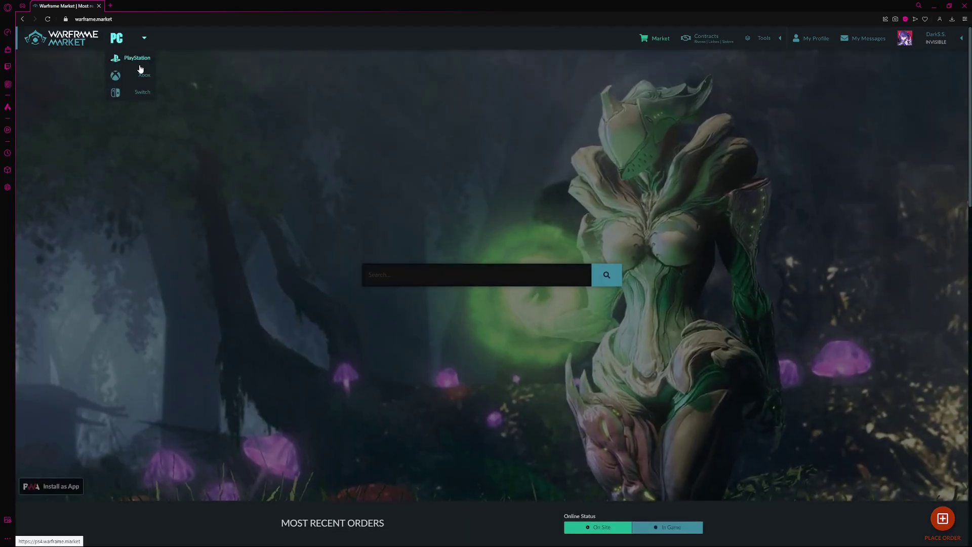
{"action": "left_click", "coordinate": [133, 59]}
{"action": "scroll", "coordinate": [482, 213], "scroll_direction": "down", "scroll_amount": 2}
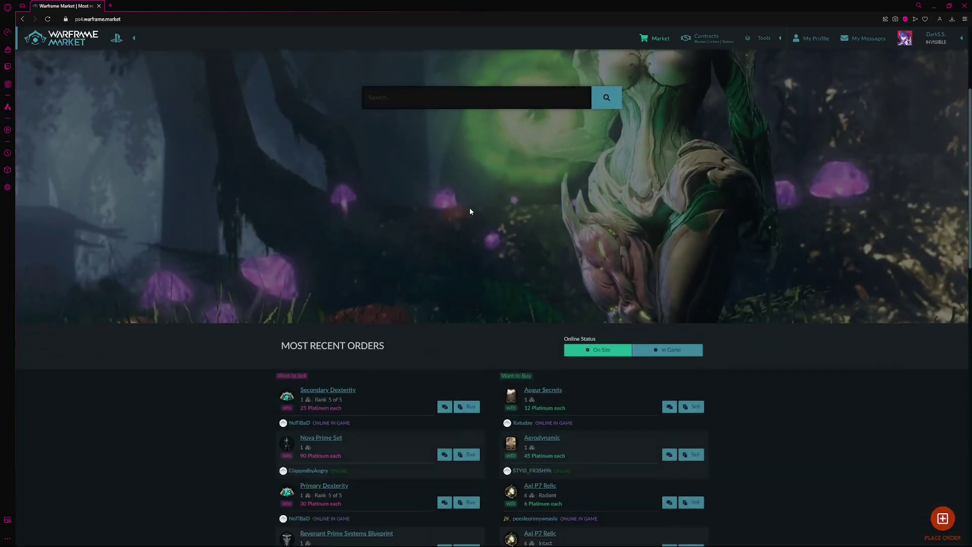
{"action": "scroll", "coordinate": [468, 210], "scroll_direction": "down", "scroll_amount": 5}
{"action": "scroll", "coordinate": [451, 206], "scroll_direction": "down", "scroll_amount": 2}
{"action": "scroll", "coordinate": [451, 206], "scroll_direction": "up", "scroll_amount": 3}
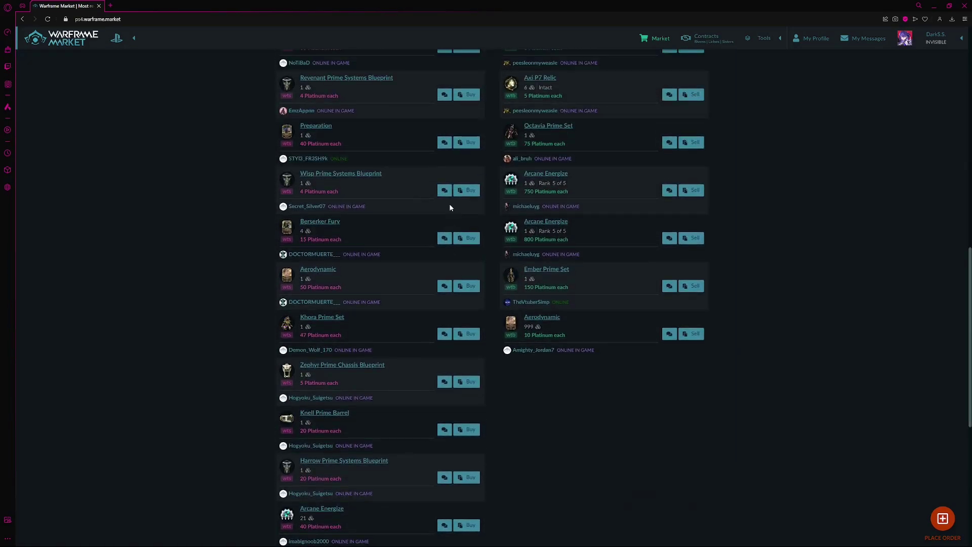
{"action": "scroll", "coordinate": [358, 192], "scroll_direction": "up", "scroll_amount": 5}
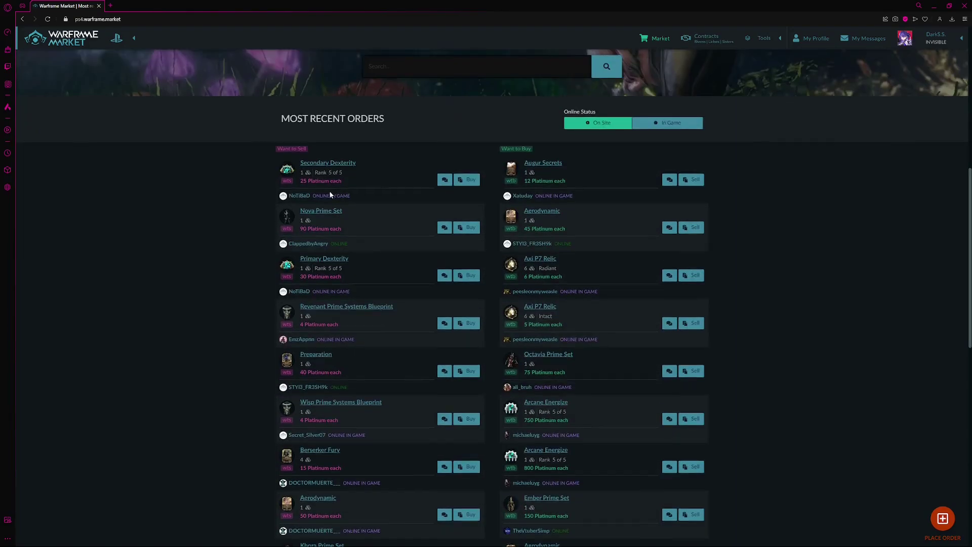
{"action": "scroll", "coordinate": [329, 192], "scroll_direction": "up", "scroll_amount": 5}
{"action": "left_click", "coordinate": [383, 251]}
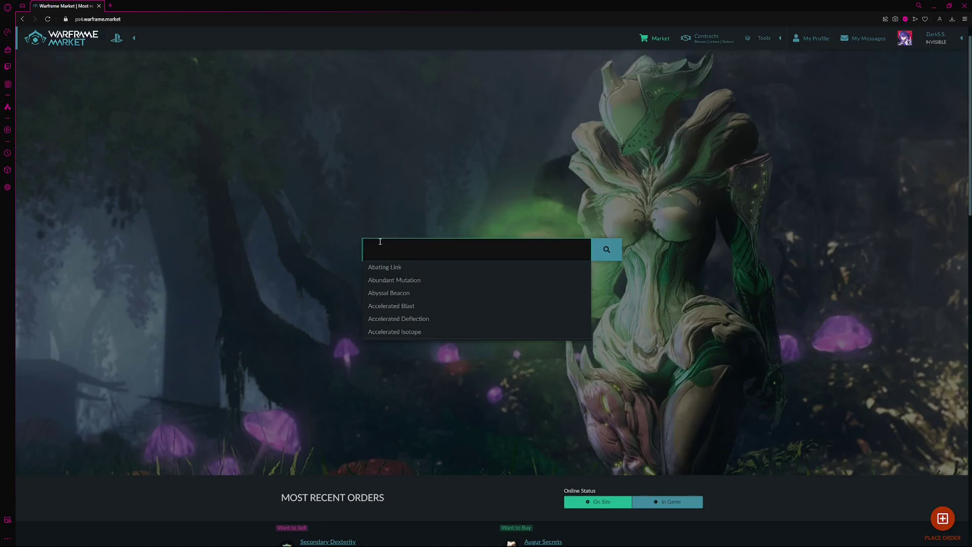
{"action": "type", "text": "limbo"}
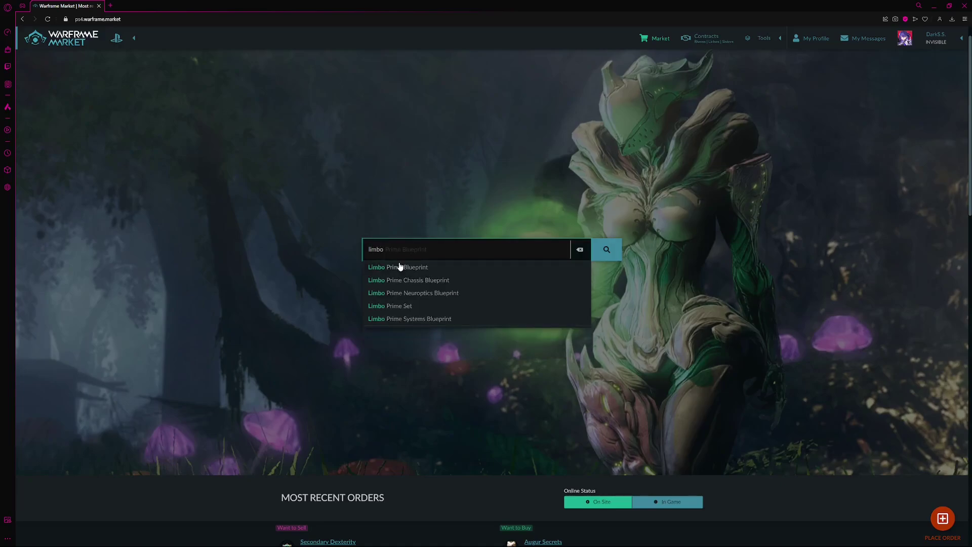
{"action": "left_click", "coordinate": [385, 306]}
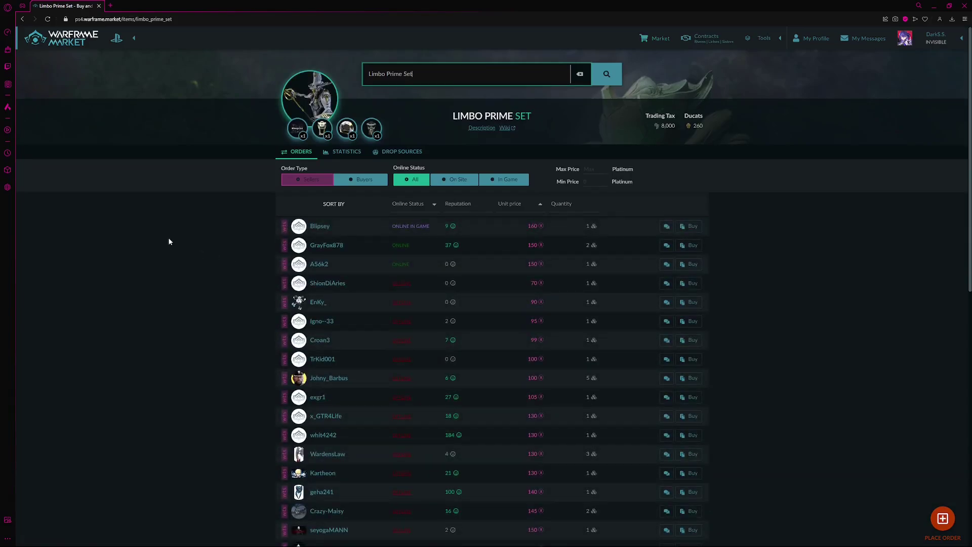
{"action": "scroll", "coordinate": [197, 230], "scroll_direction": "down", "scroll_amount": 1}
{"action": "scroll", "coordinate": [190, 245], "scroll_direction": "down", "scroll_amount": 3}
{"action": "scroll", "coordinate": [192, 251], "scroll_direction": "down", "scroll_amount": 3}
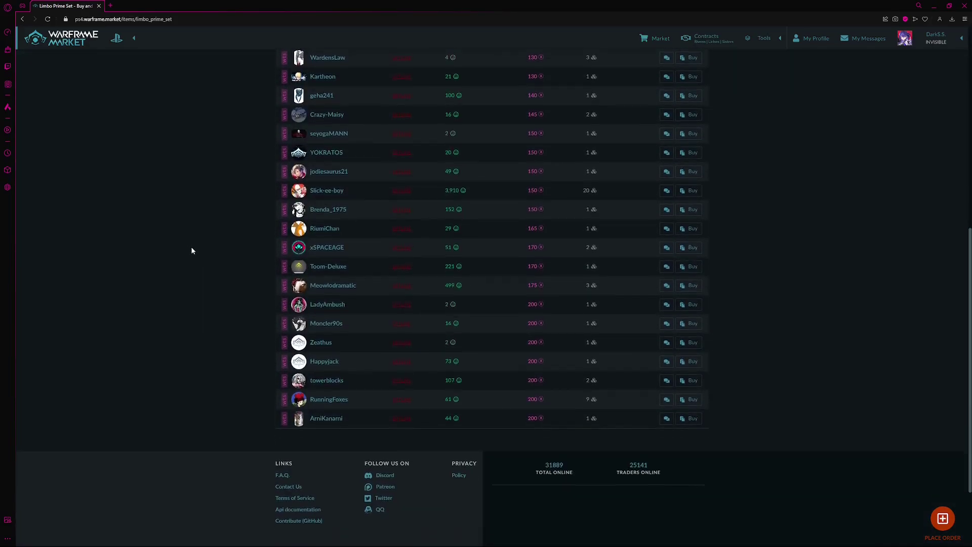
{"action": "scroll", "coordinate": [192, 250], "scroll_direction": "down", "scroll_amount": 1}
{"action": "scroll", "coordinate": [228, 271], "scroll_direction": "up", "scroll_amount": 2}
{"action": "scroll", "coordinate": [225, 274], "scroll_direction": "down", "scroll_amount": 1}
{"action": "scroll", "coordinate": [227, 279], "scroll_direction": "up", "scroll_amount": 5}
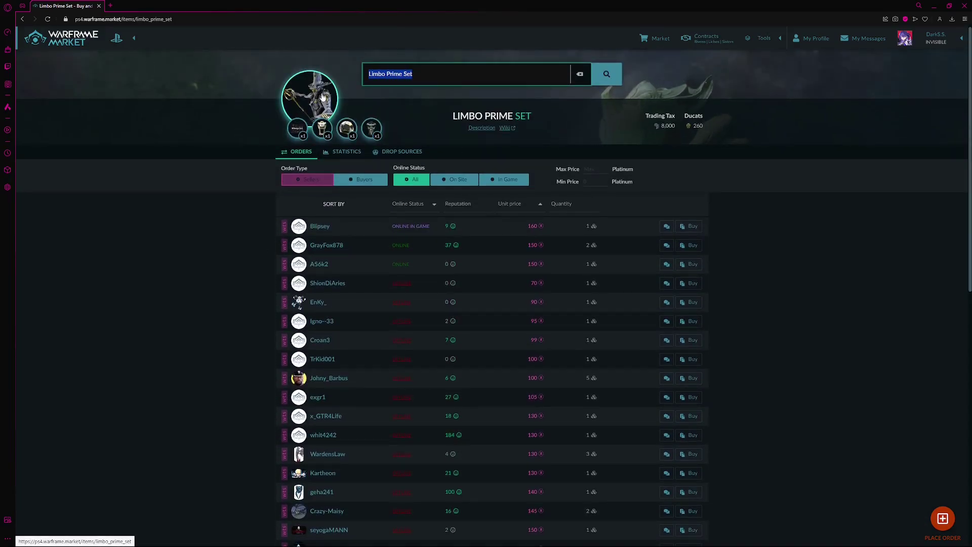
{"action": "type", "text": "ember"}
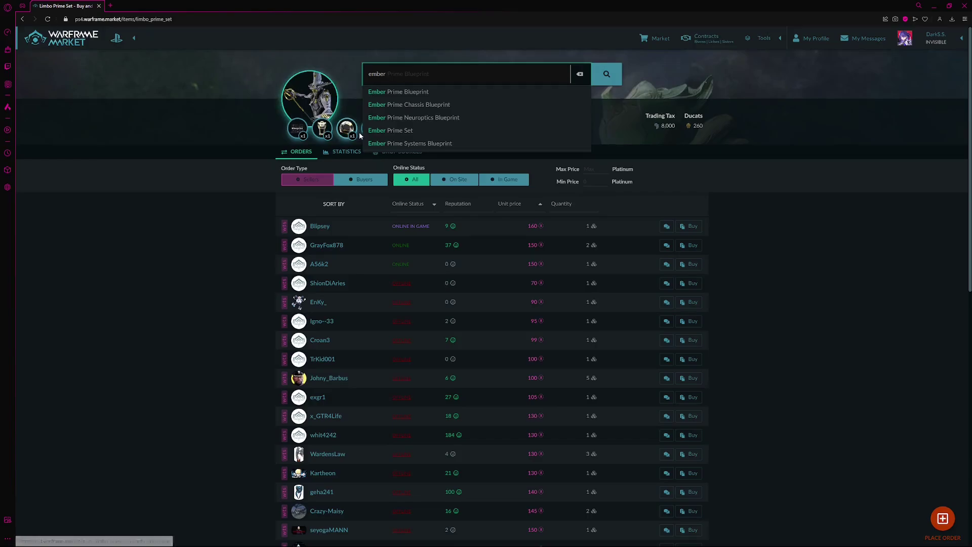
Step: Open the Ember Prime Set page on PS4 and review seller prices, including 270 platinum
{"action": "left_click", "coordinate": [390, 130]}
{"action": "scroll", "coordinate": [274, 156], "scroll_direction": "down", "scroll_amount": 10}
{"action": "scroll", "coordinate": [261, 163], "scroll_direction": "down", "scroll_amount": 1}
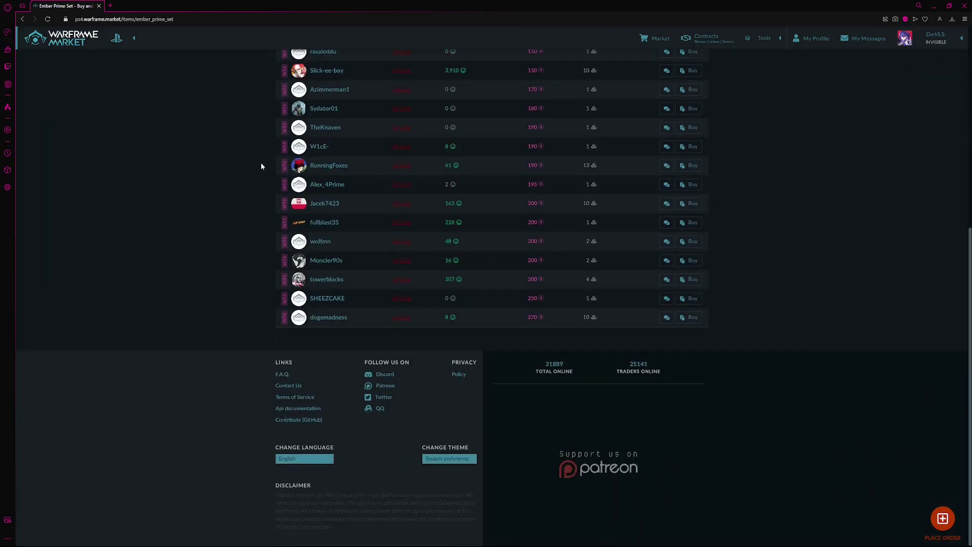
{"action": "scroll", "coordinate": [260, 164], "scroll_direction": "up", "scroll_amount": 5}
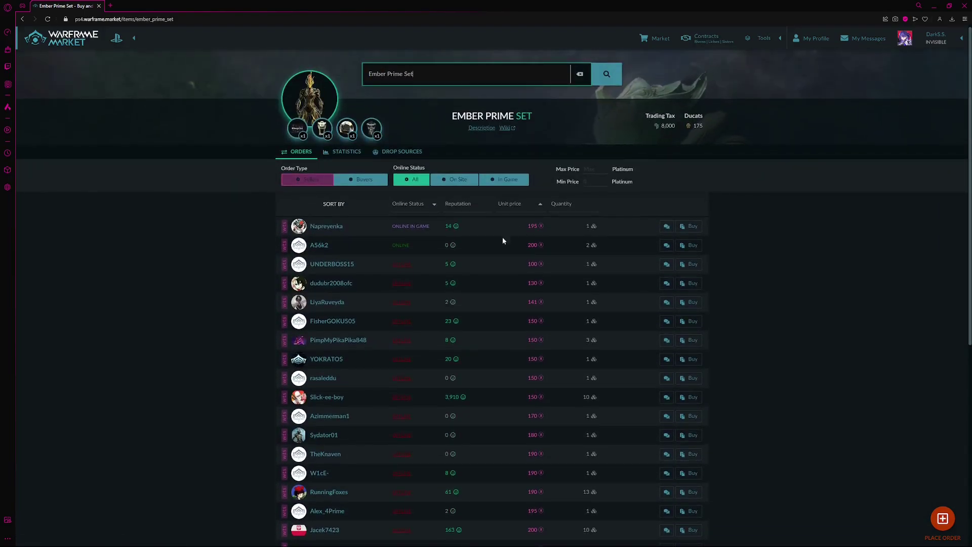
{"action": "scroll", "coordinate": [513, 293], "scroll_direction": "down", "scroll_amount": 1}
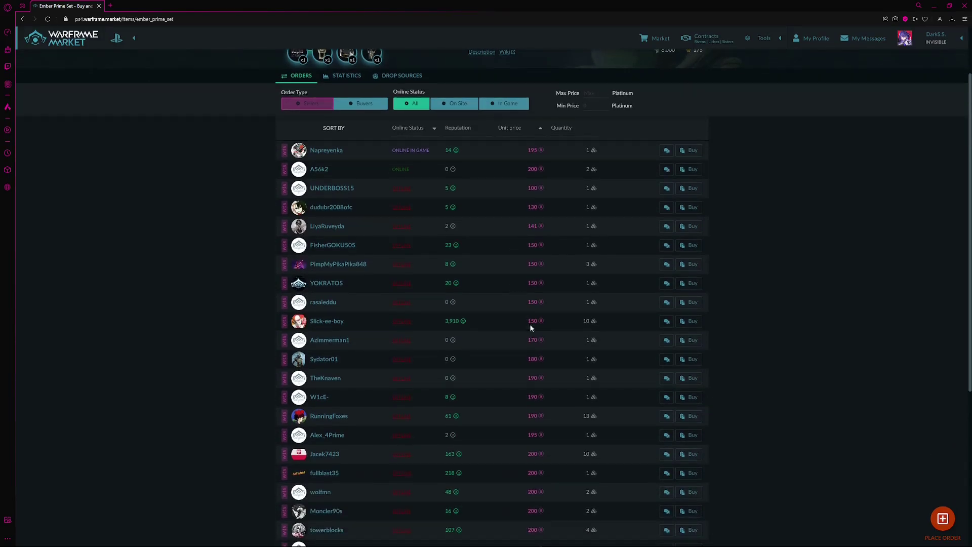
{"action": "left_click", "coordinate": [522, 308]}
{"action": "scroll", "coordinate": [527, 266], "scroll_direction": "up", "scroll_amount": 1}
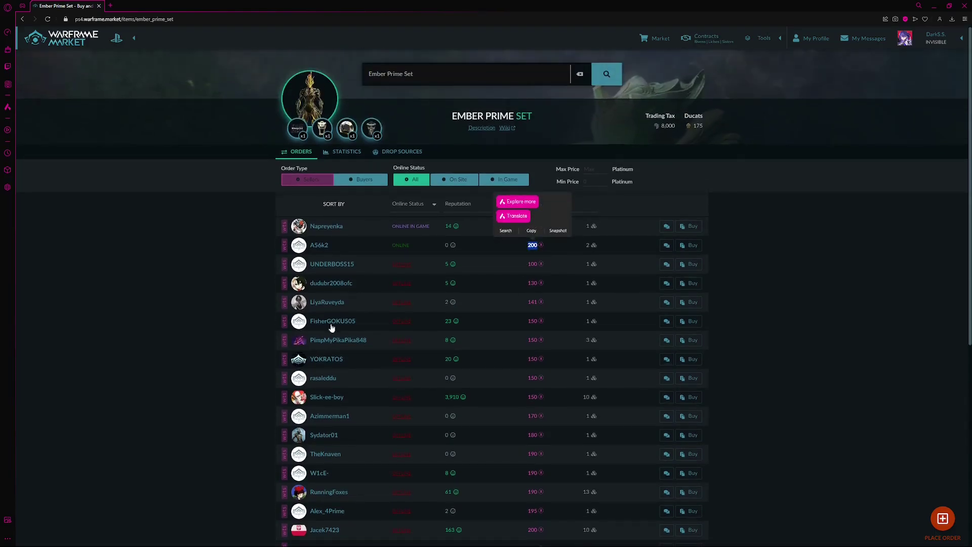
{"action": "scroll", "coordinate": [203, 285], "scroll_direction": "down", "scroll_amount": 3}
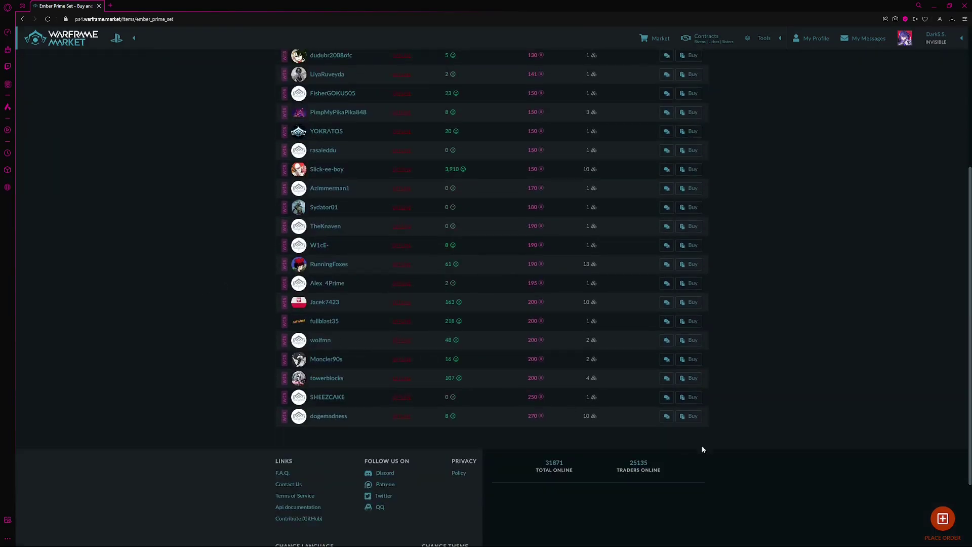
{"action": "double_click", "coordinate": [532, 415]}
{"action": "left_click", "coordinate": [561, 427]}
{"action": "scroll", "coordinate": [263, 330], "scroll_direction": "up", "scroll_amount": 3}
{"action": "left_click_drag", "start_coordinate": [416, 76], "coordinate": [353, 82]}
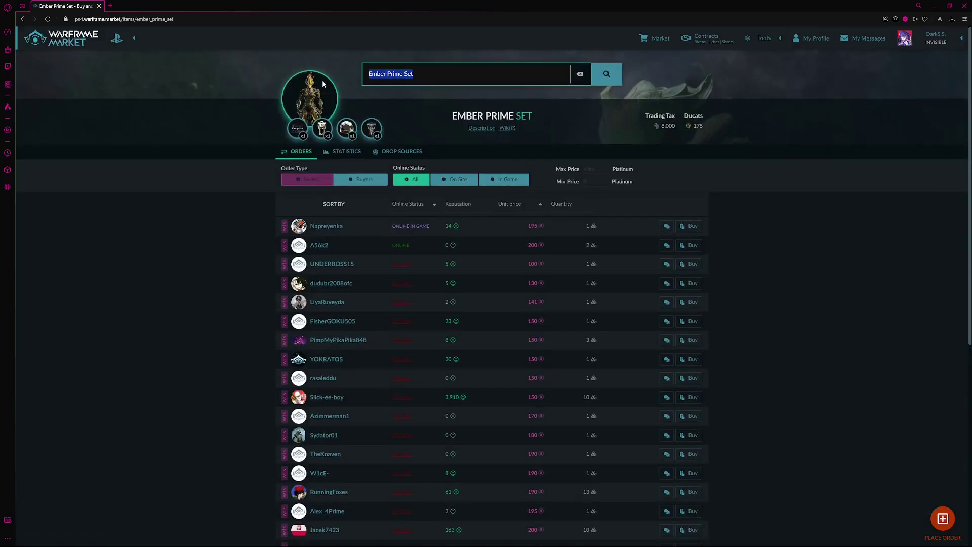
Step: Switch the market to PC and review Ember Prime Set sellers starting at 140 platinum
{"action": "left_click", "coordinate": [116, 40]}
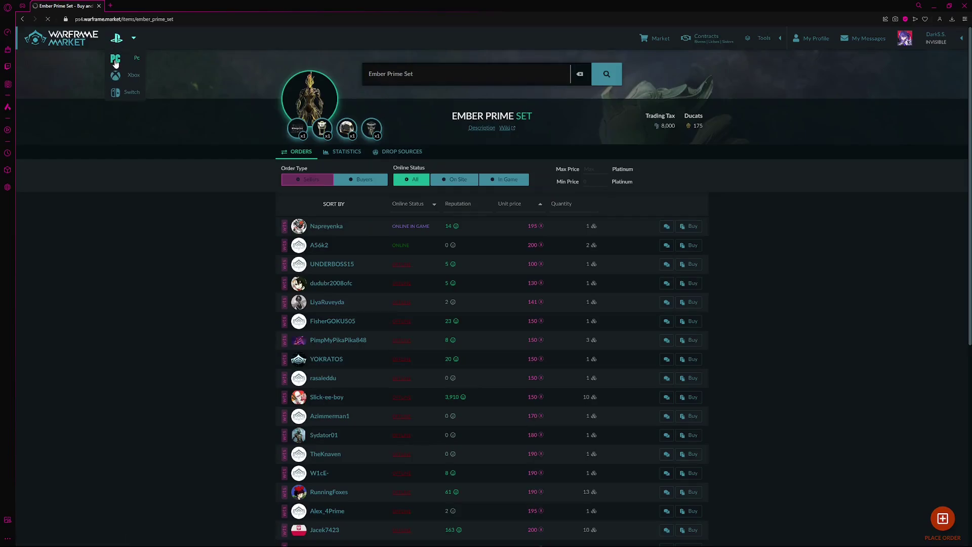
{"action": "left_click", "coordinate": [115, 61]}
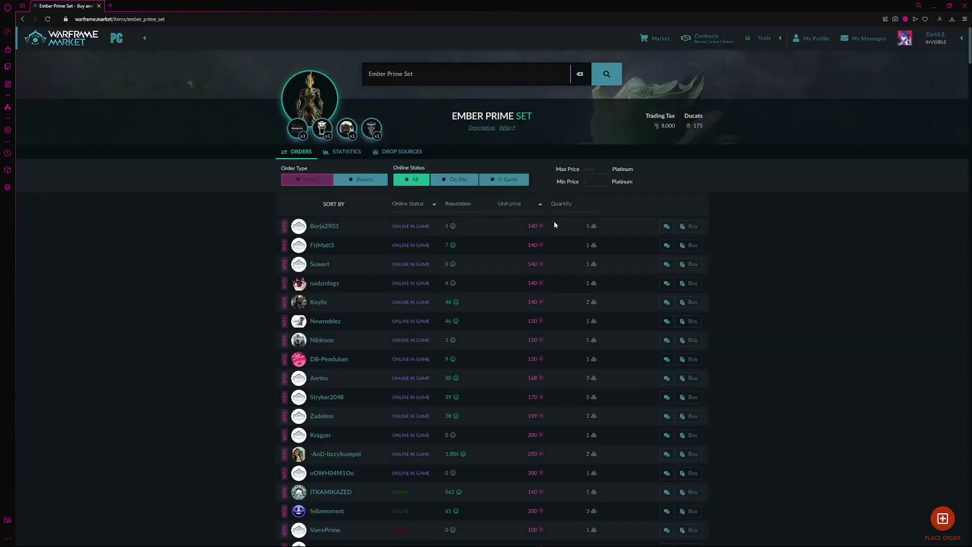
{"action": "double_click", "coordinate": [587, 225]}
{"action": "scroll", "coordinate": [521, 278], "scroll_direction": "down", "scroll_amount": 3}
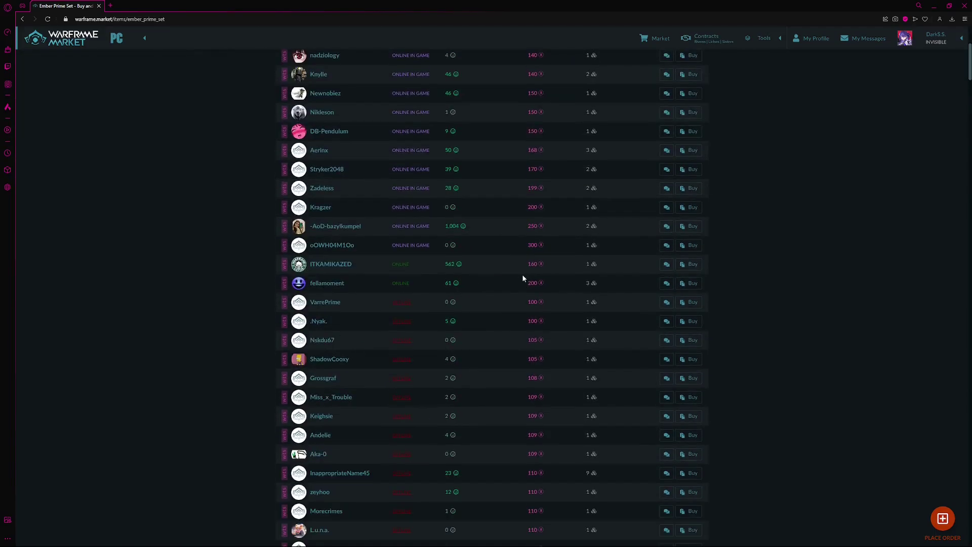
{"action": "scroll", "coordinate": [514, 265], "scroll_direction": "down", "scroll_amount": 3}
{"action": "scroll", "coordinate": [517, 270], "scroll_direction": "up", "scroll_amount": 7}
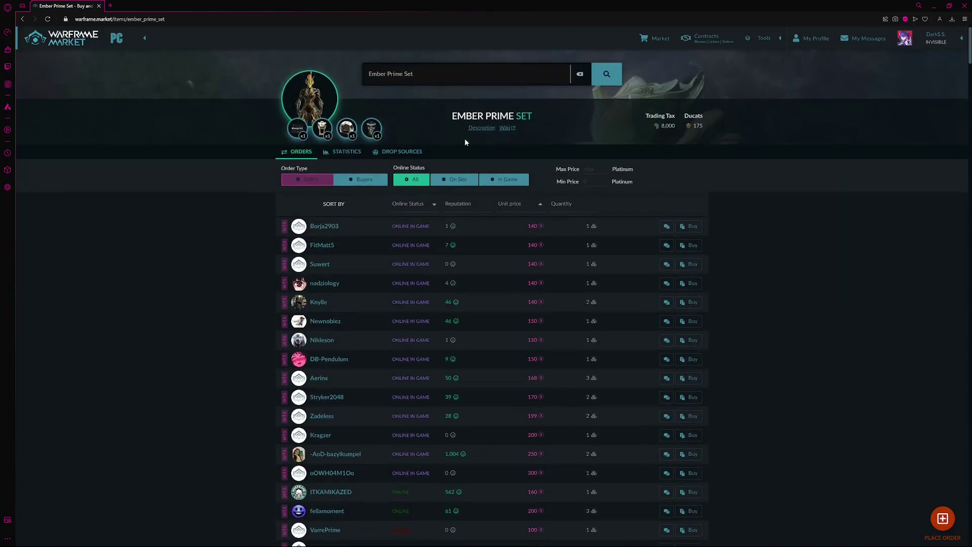
{"action": "left_click", "coordinate": [372, 76]}
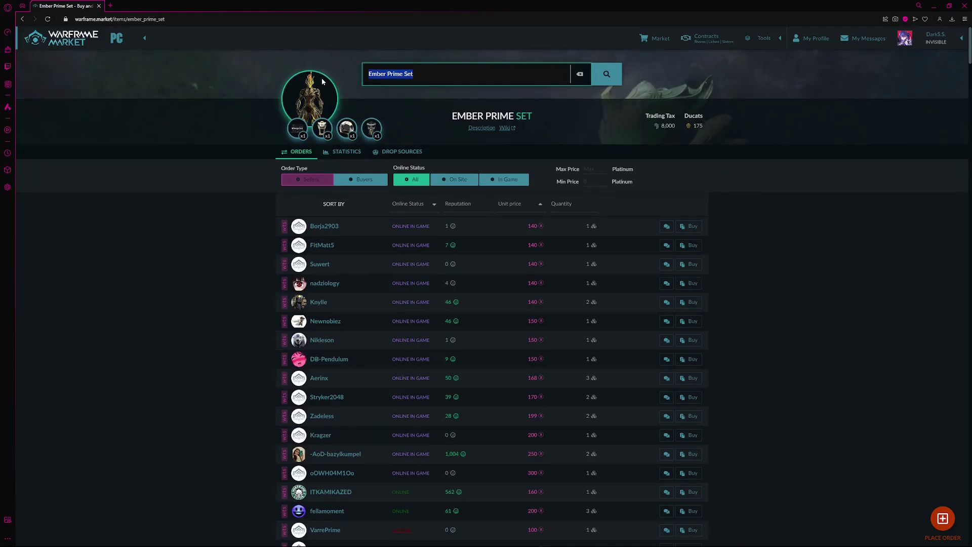
Step: Replace the Ember search with Helios Prime Set and open its PC listing
{"action": "key", "text": "BackSpace"}
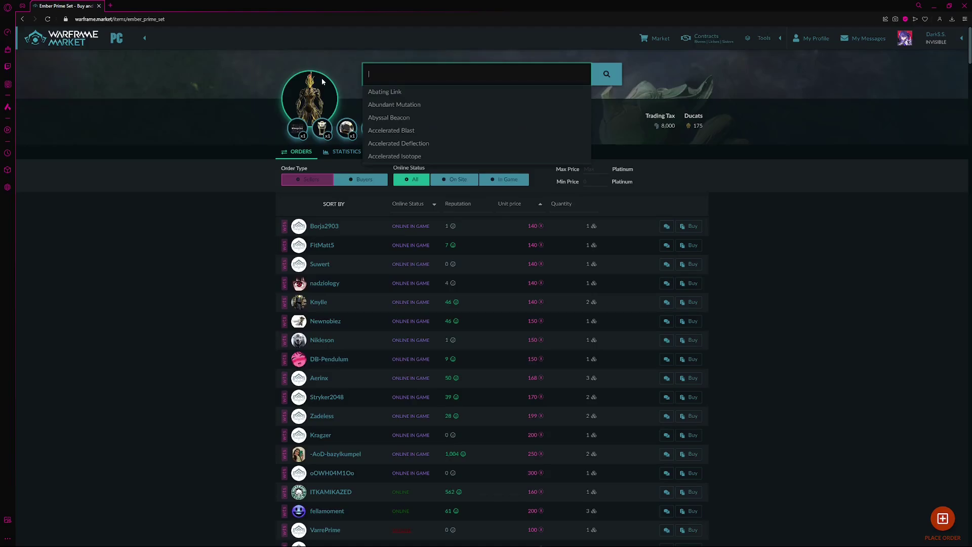
{"action": "type", "text": "helio"}
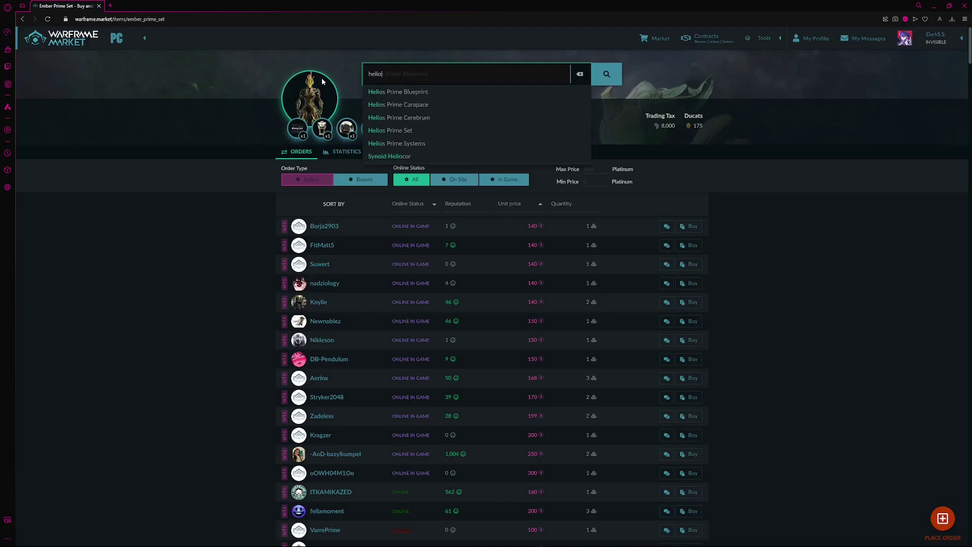
{"action": "left_click", "coordinate": [387, 130]}
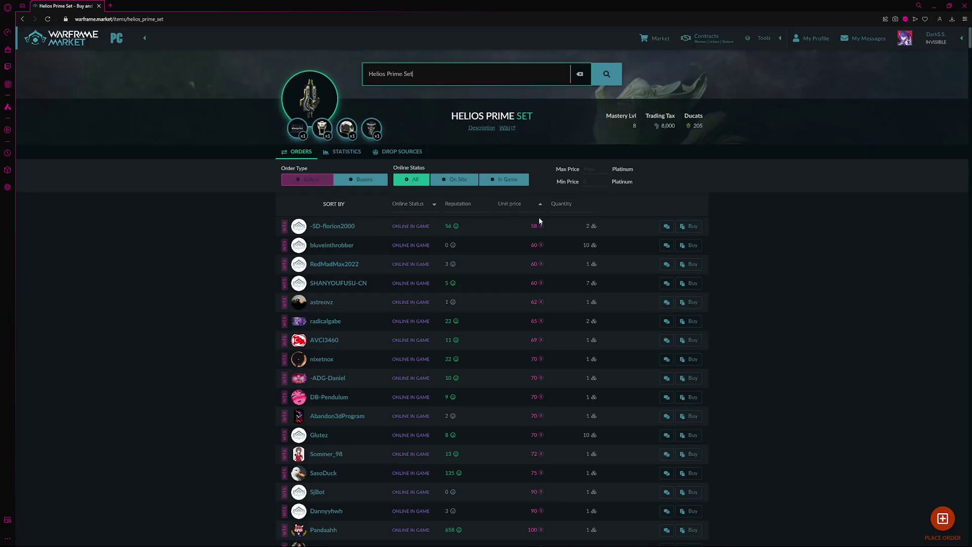
Step: Show Helios Prime Set statistics with a 90-day chart, medians around 55–60 platinum
{"action": "left_click", "coordinate": [338, 152]}
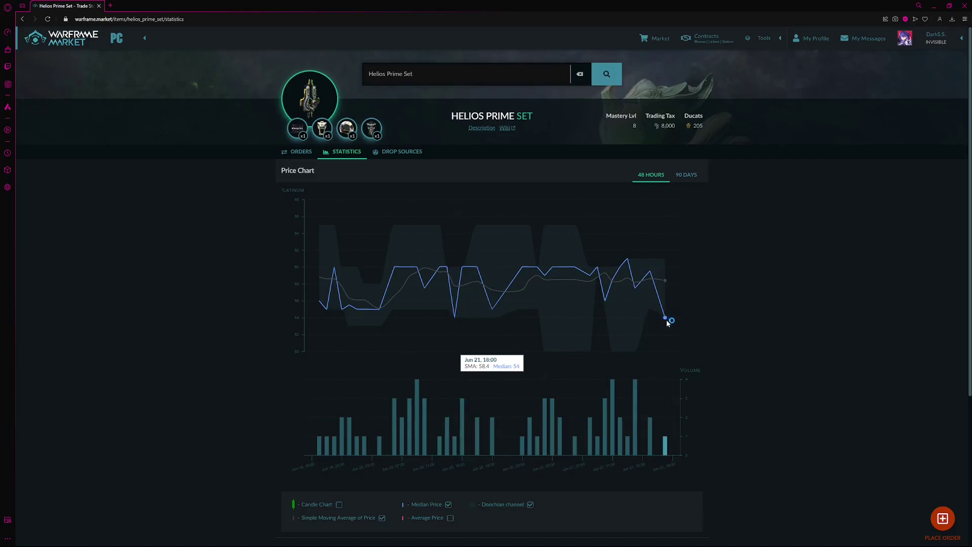
{"action": "left_click", "coordinate": [685, 175]}
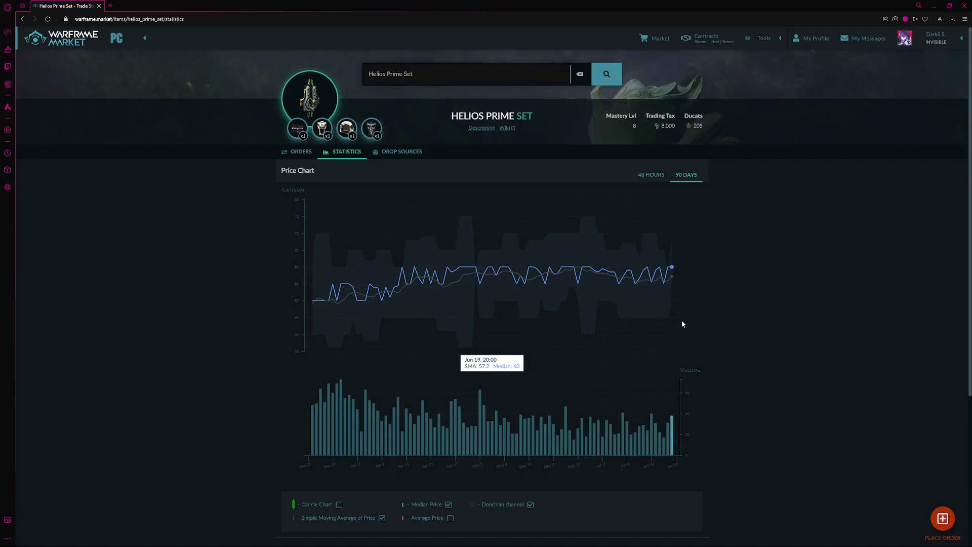
Step: View drop sources for the Helios Prime Blueprint, Carapace and Cerebrum
{"action": "left_click", "coordinate": [397, 151]}
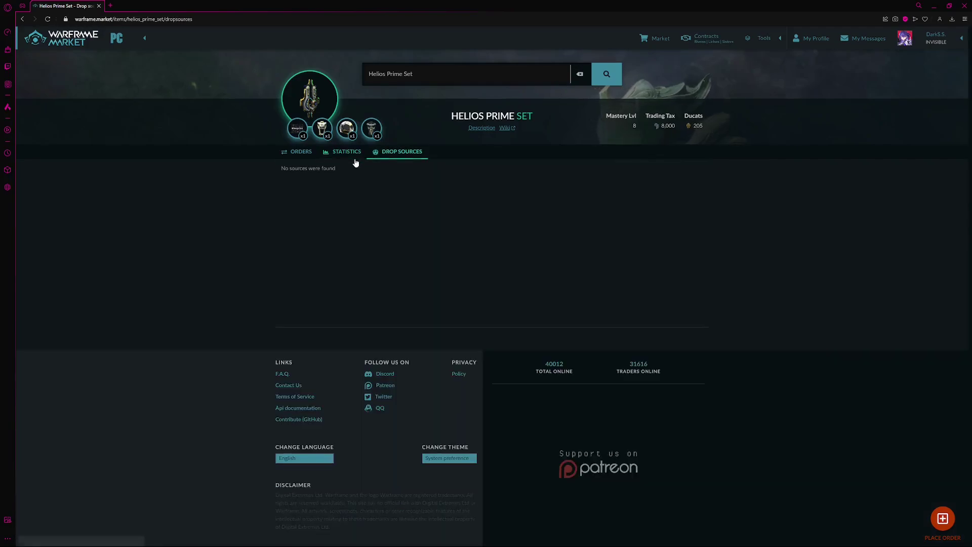
{"action": "left_click", "coordinate": [297, 127]}
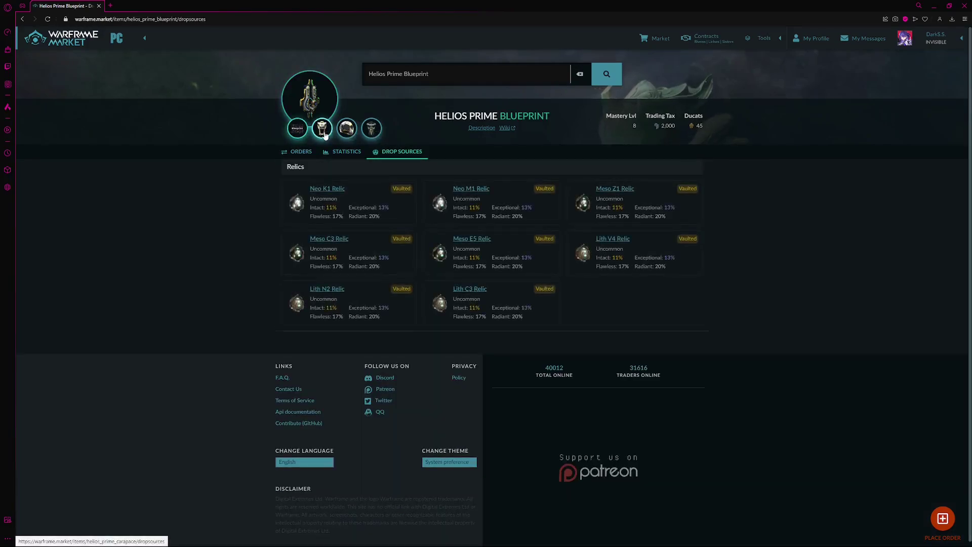
{"action": "left_click", "coordinate": [323, 130]}
{"action": "left_click", "coordinate": [346, 129]}
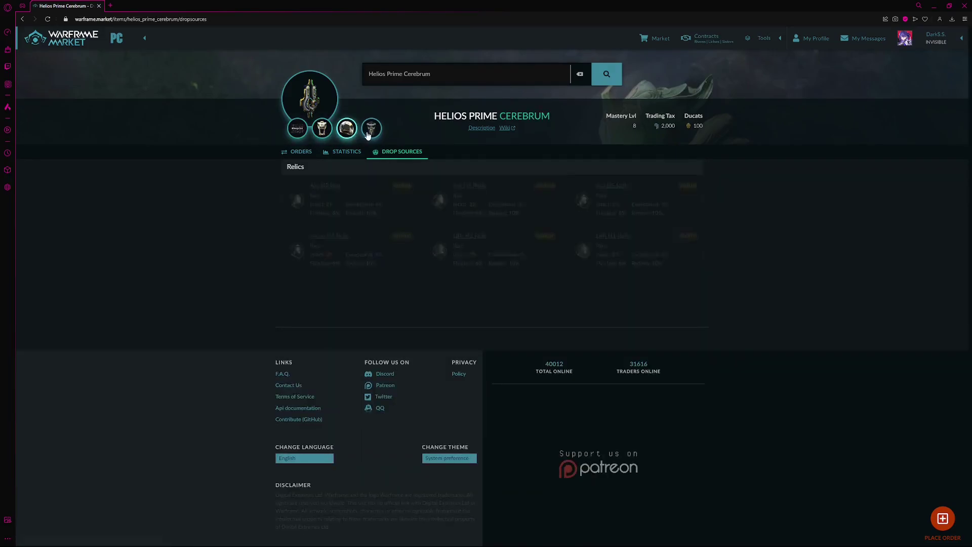
Step: Check Helios Prime Systems seller orders, then return to the Helios Prime Set listing
{"action": "left_click", "coordinate": [372, 129]}
{"action": "left_click", "coordinate": [299, 153]}
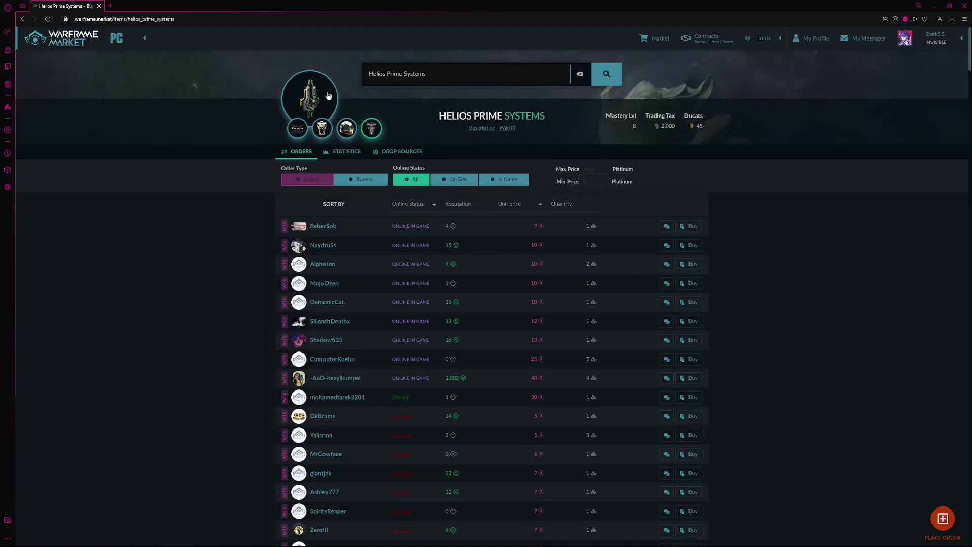
{"action": "left_click", "coordinate": [310, 96]}
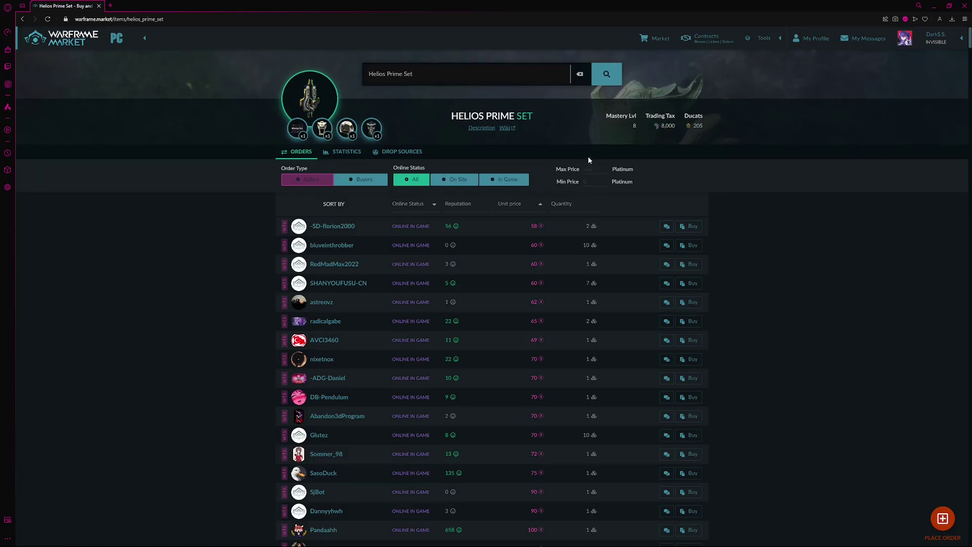
{"action": "double_click", "coordinate": [533, 225]}
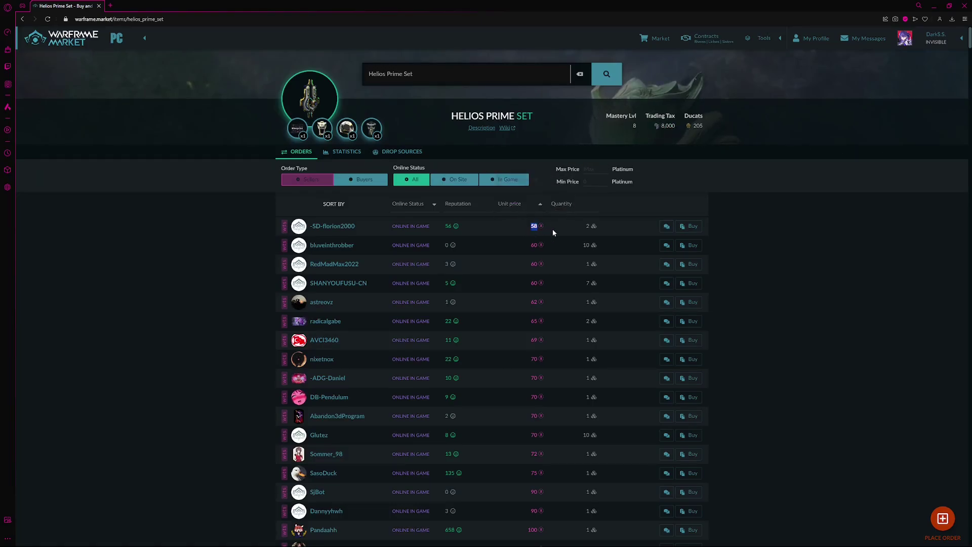
{"action": "left_click", "coordinate": [259, 57]}
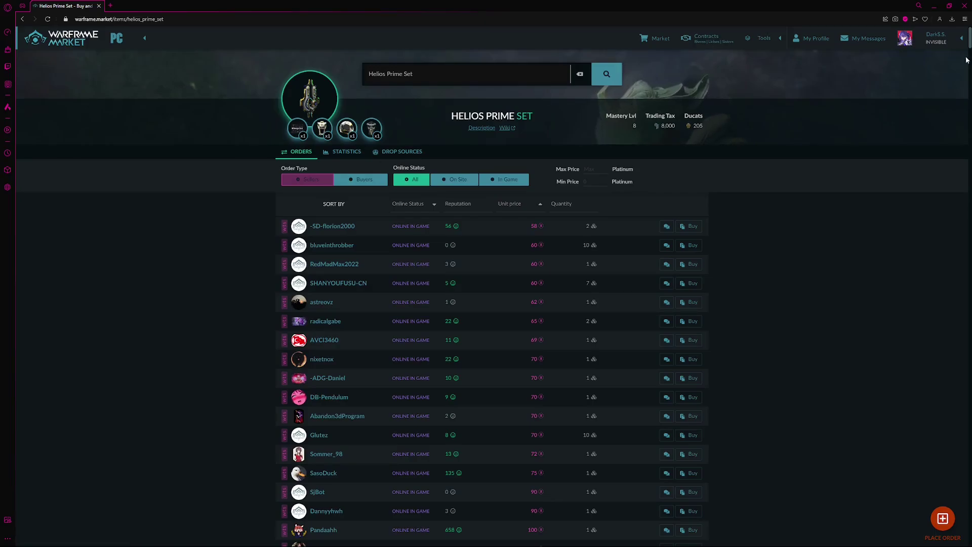